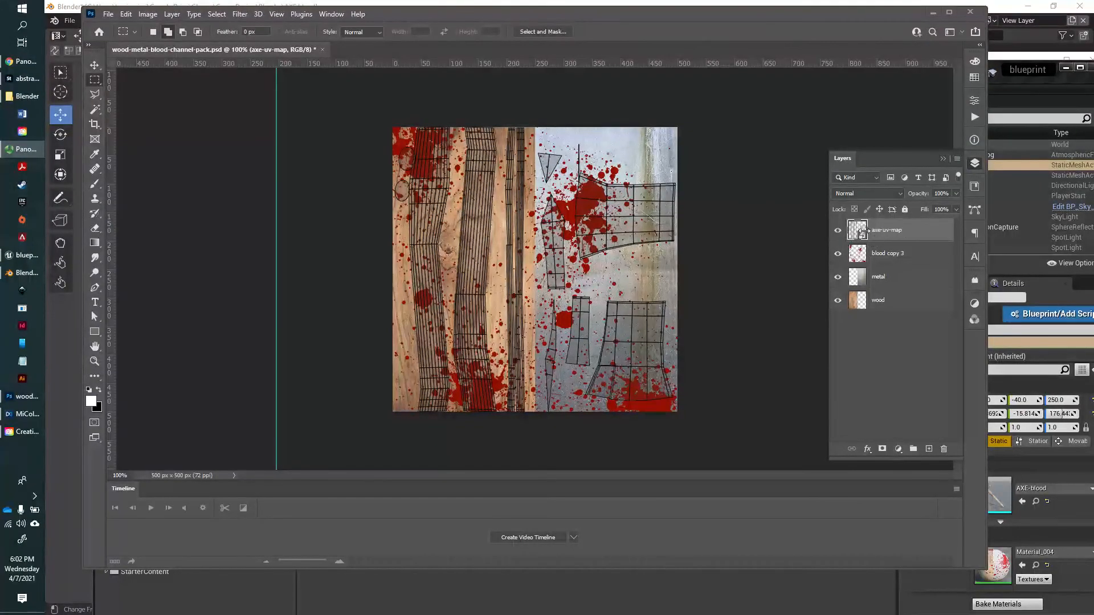
Step: Hide the axe-uv-map layer and enlarge the application window to give the canvas more room
left_click(837, 230)
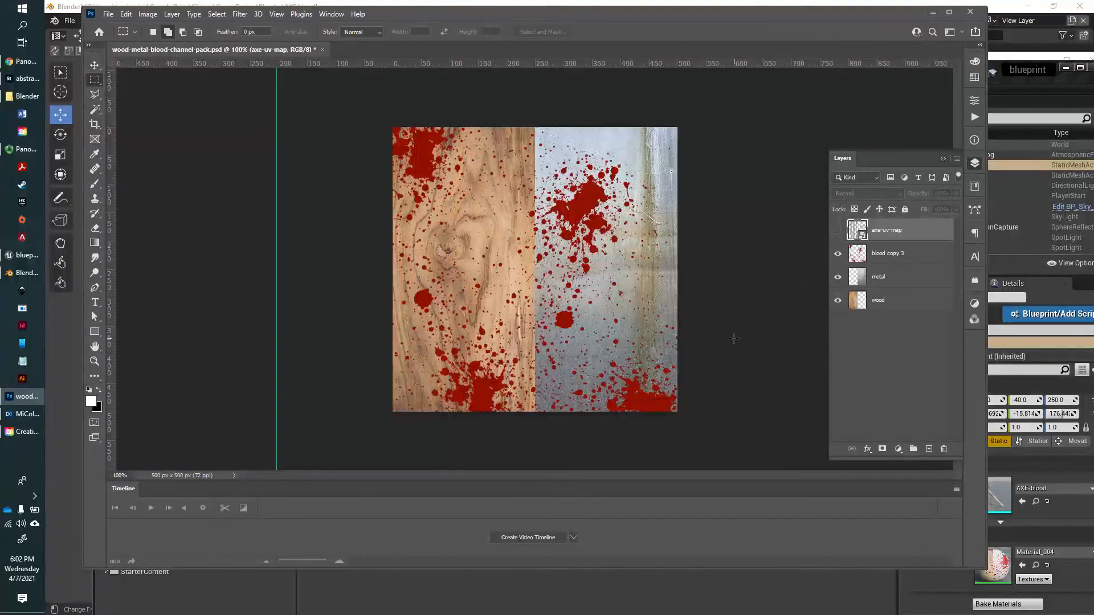
left_click_drag(529, 20, 500, 16)
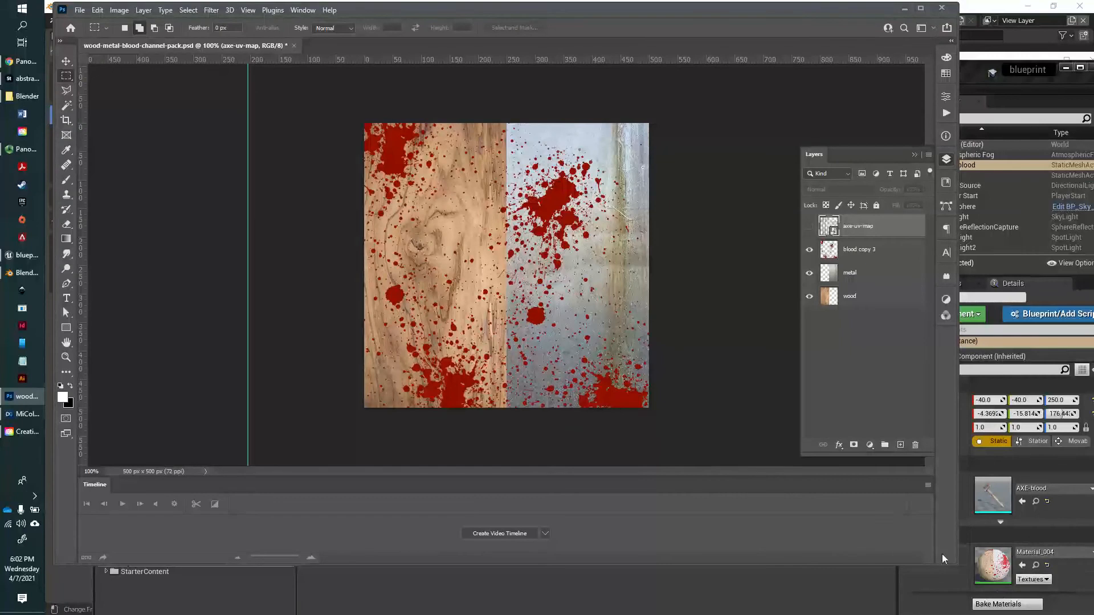
left_click_drag(947, 566, 1035, 599)
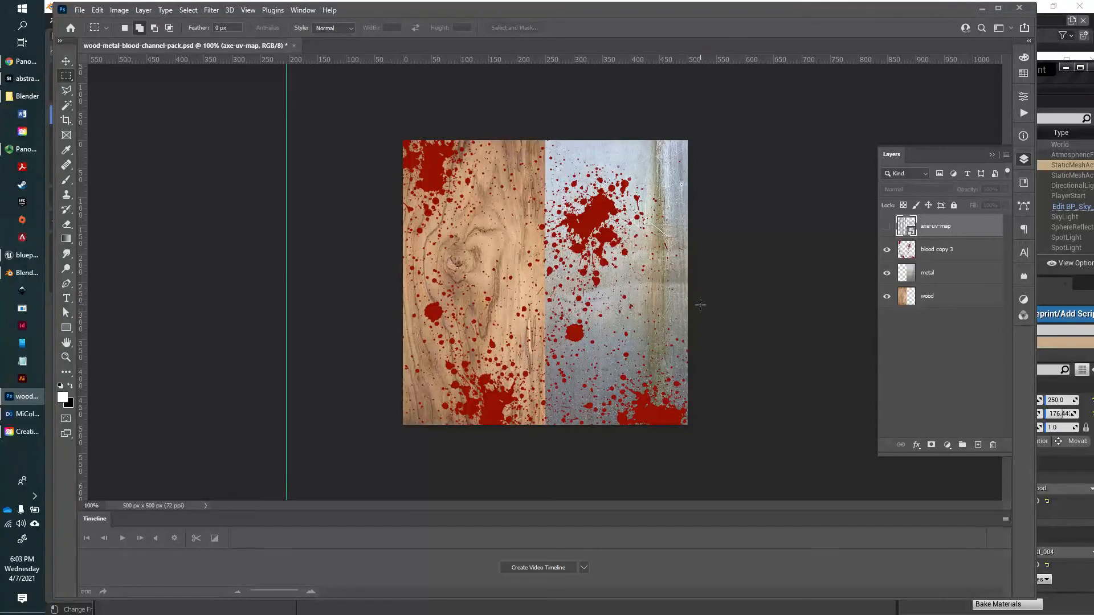
Step: Examine the red, green and blue channels of the texture one by one, and return to the composite RGB view
left_click(1019, 320)
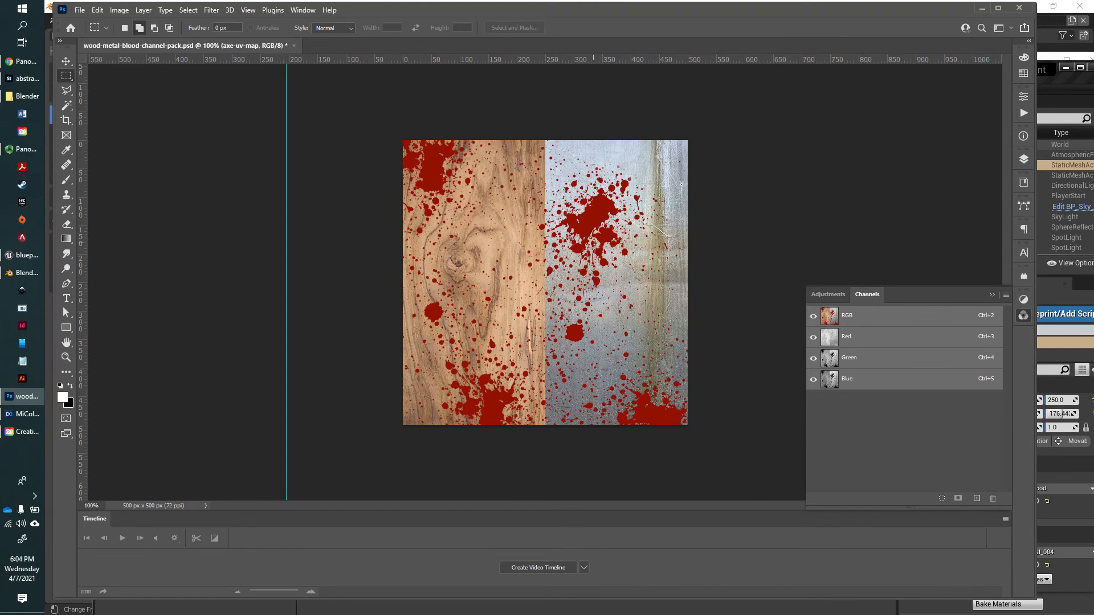
left_click(872, 340)
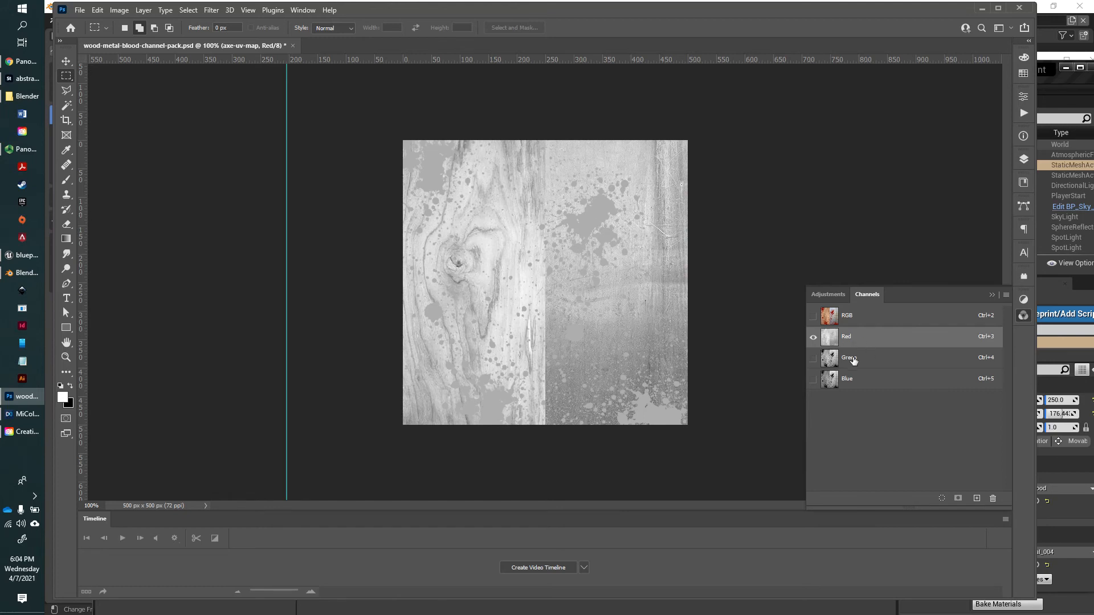
left_click(853, 360)
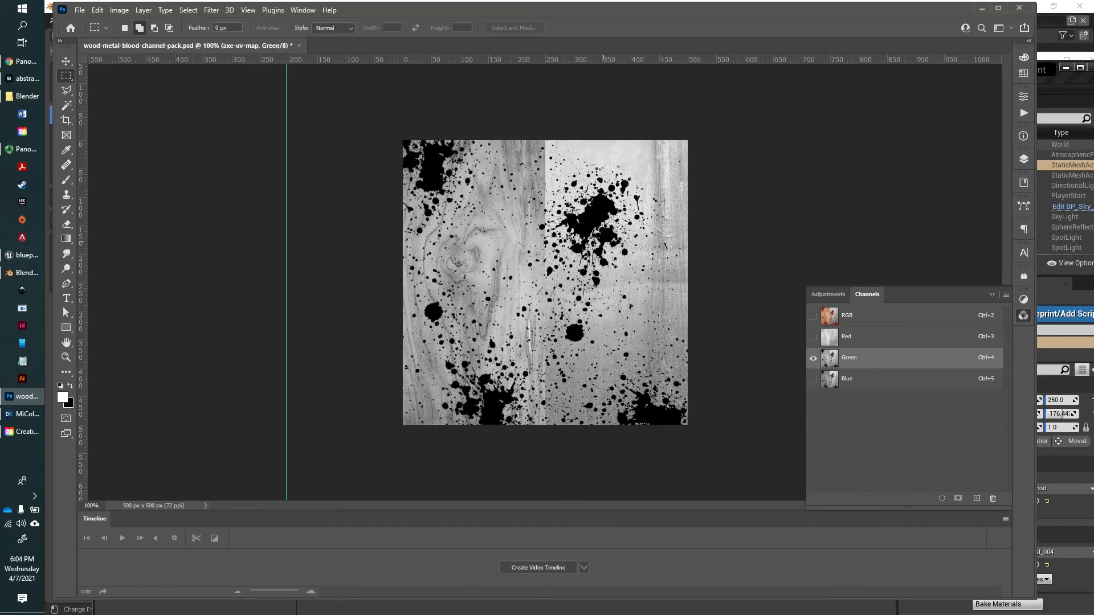
left_click(860, 379)
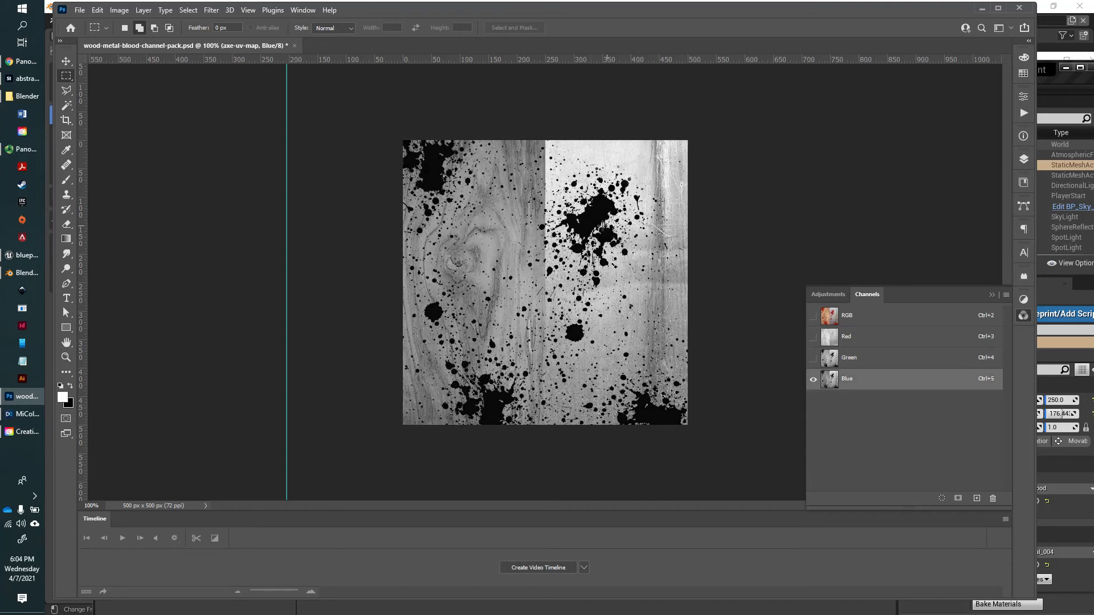
left_click(852, 360)
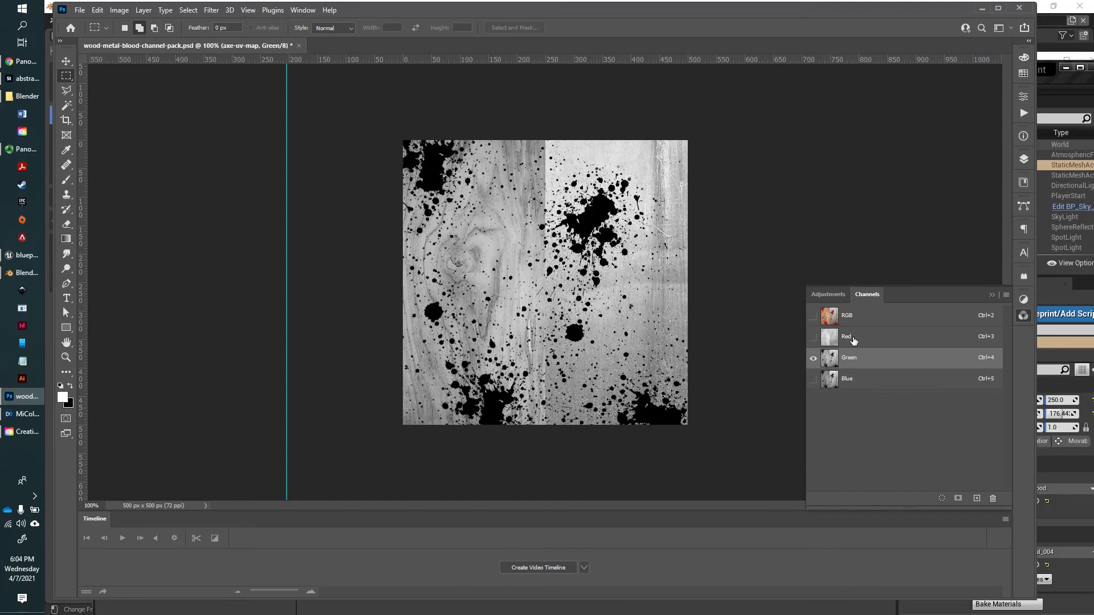
left_click(853, 340)
left_click(854, 321)
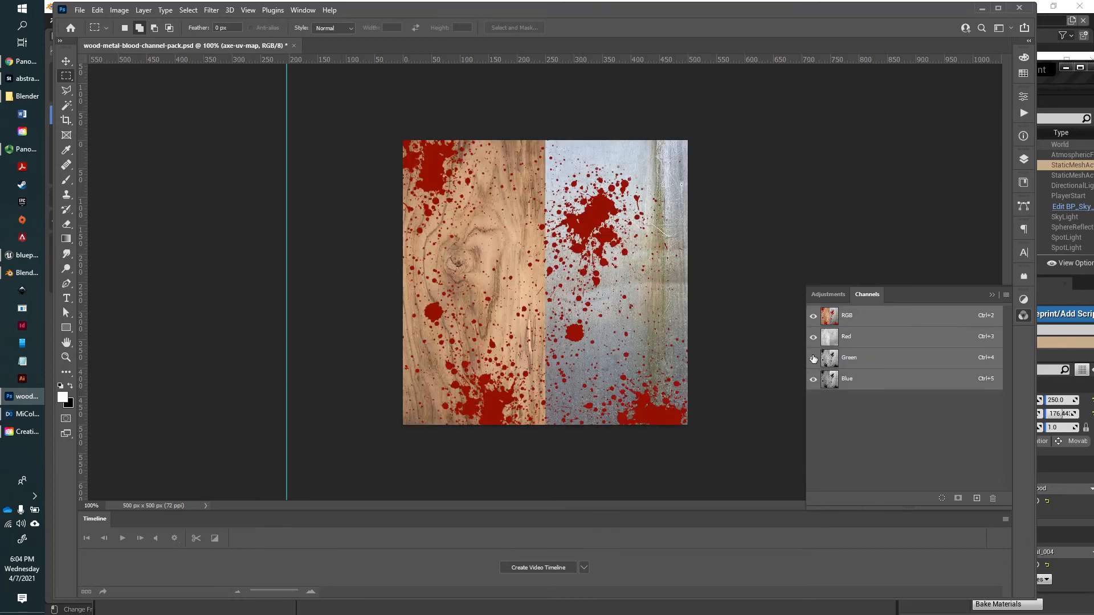
left_click(867, 360)
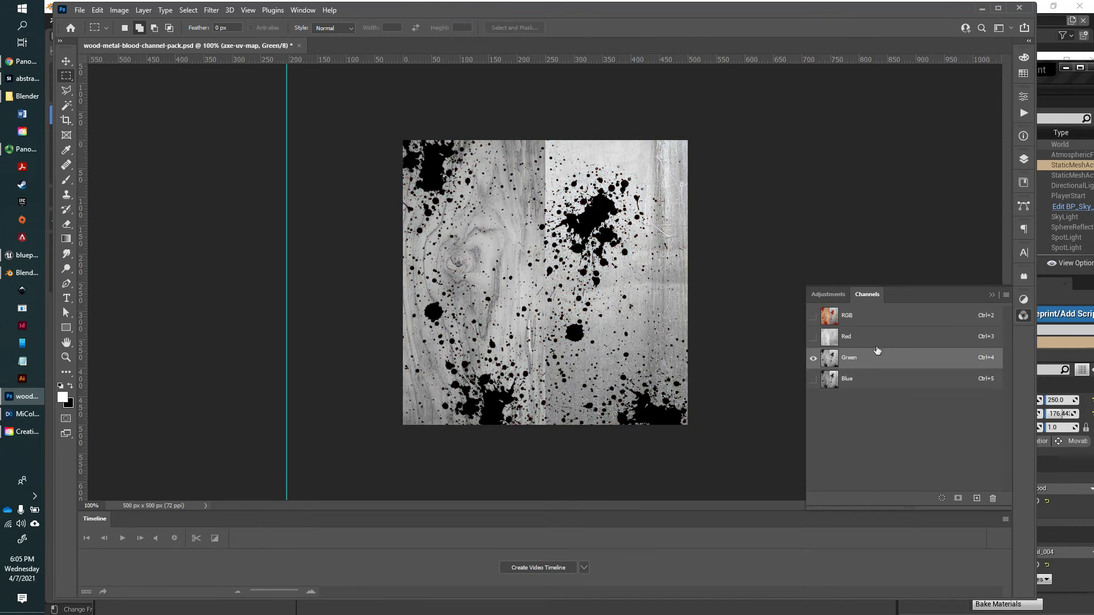
left_click(849, 380)
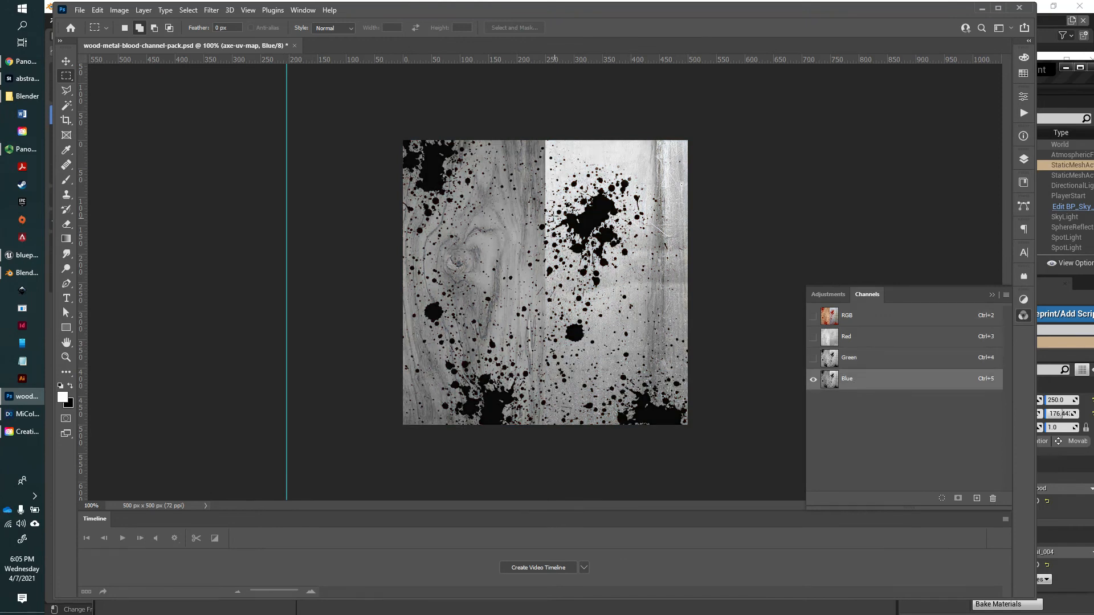
key("ctrl+2")
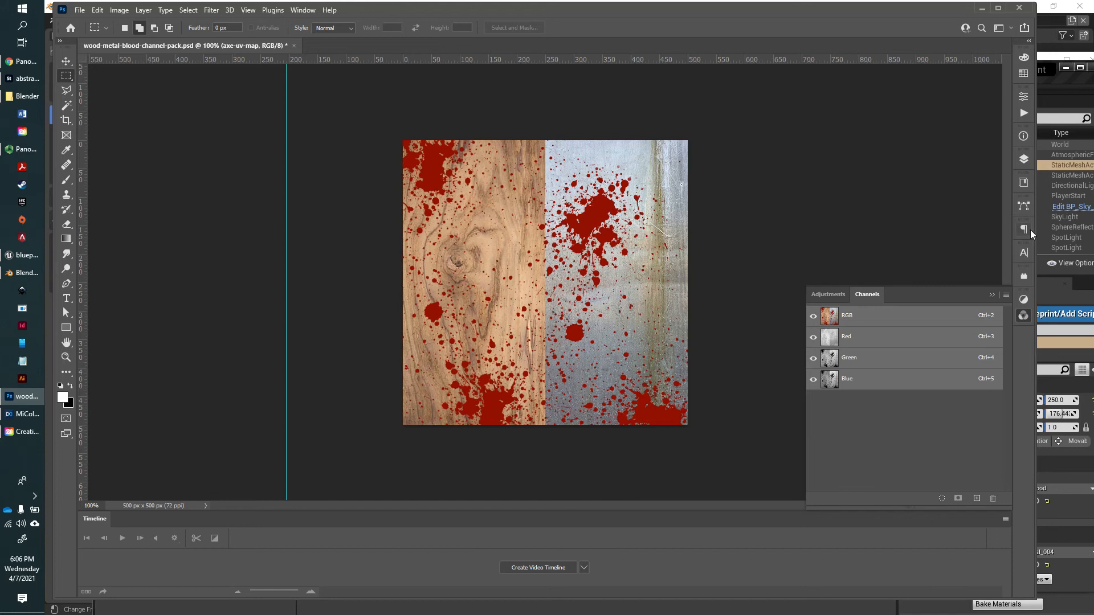
Step: Select the entire canvas and create a new 500 x 500 px RGB document at 72 ppi from the Clipboard preset
left_click(1024, 163)
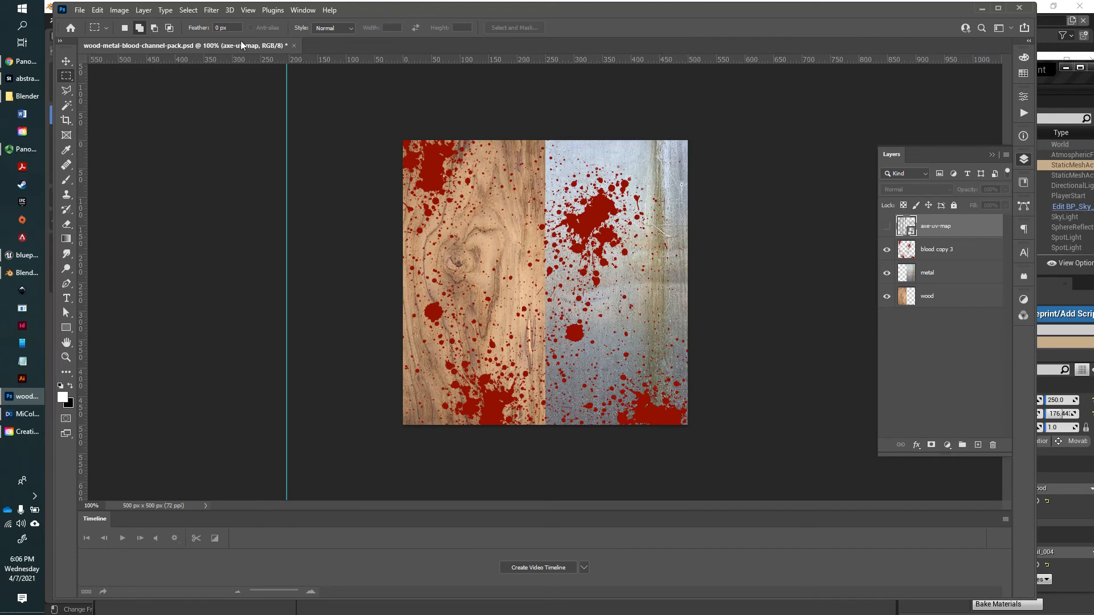
left_click(188, 11)
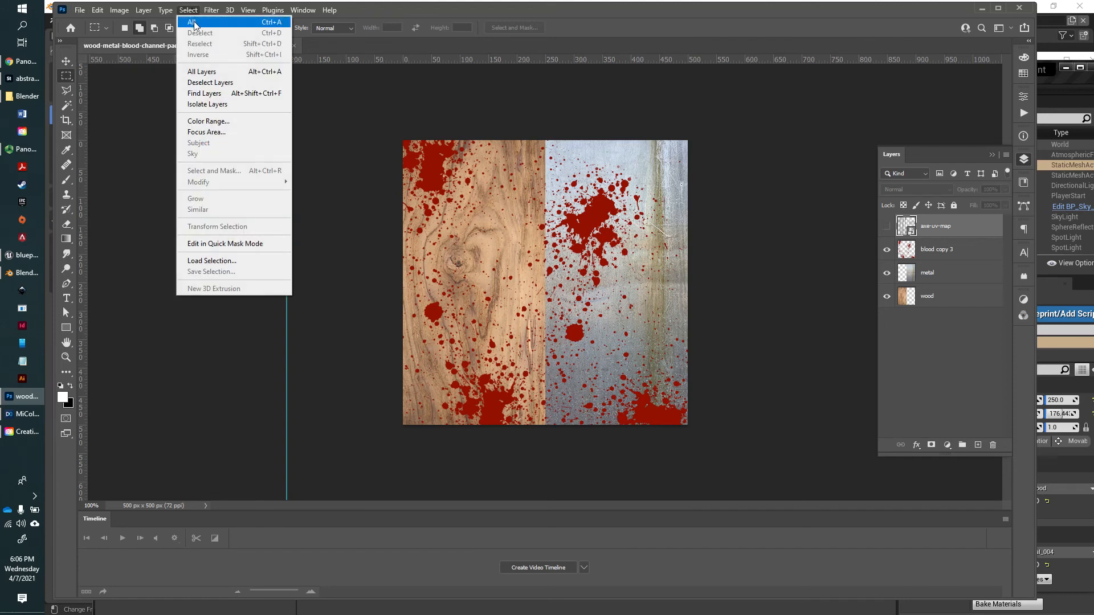
left_click(194, 19)
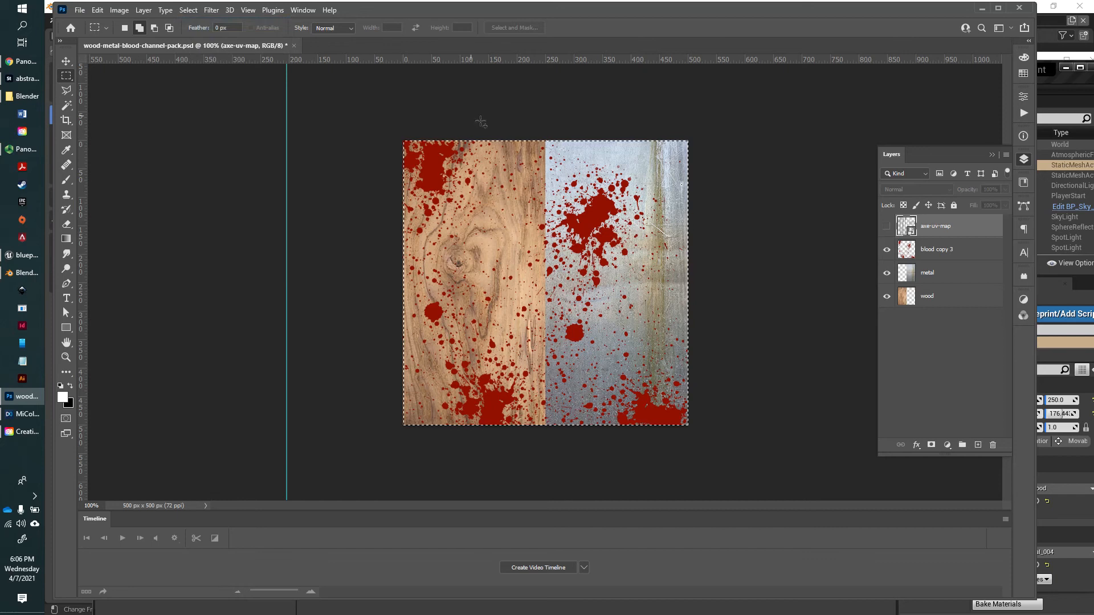
left_click(81, 12)
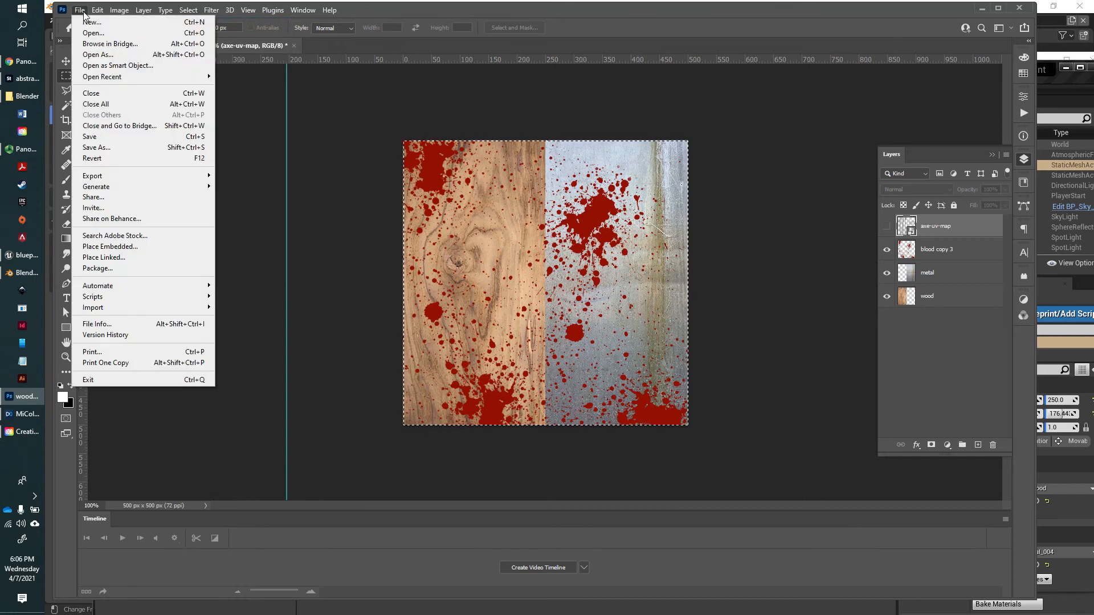
left_click(88, 22)
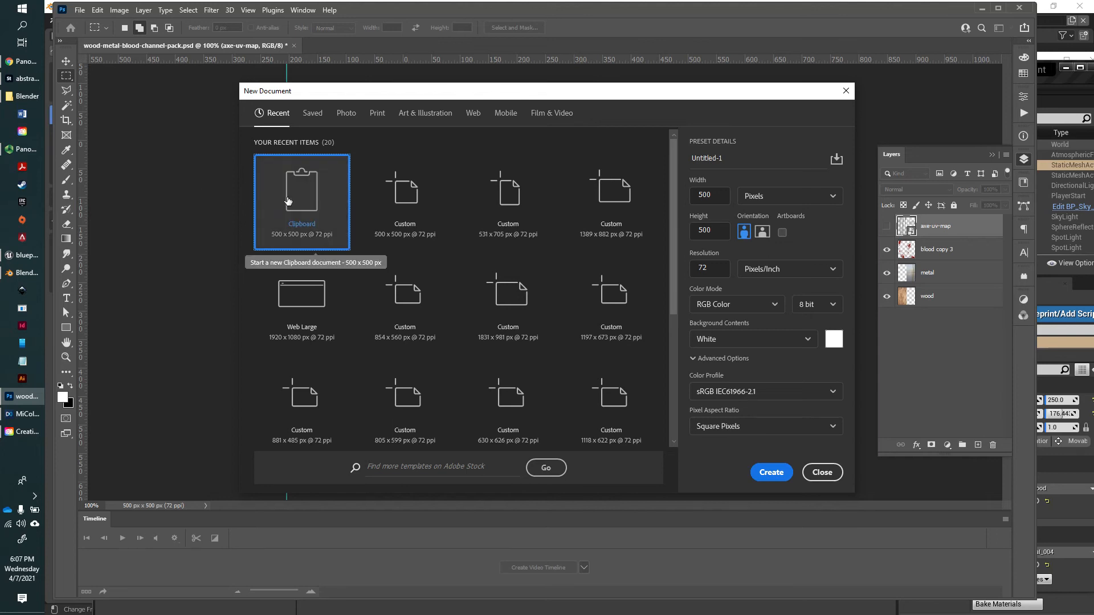
left_click(772, 472)
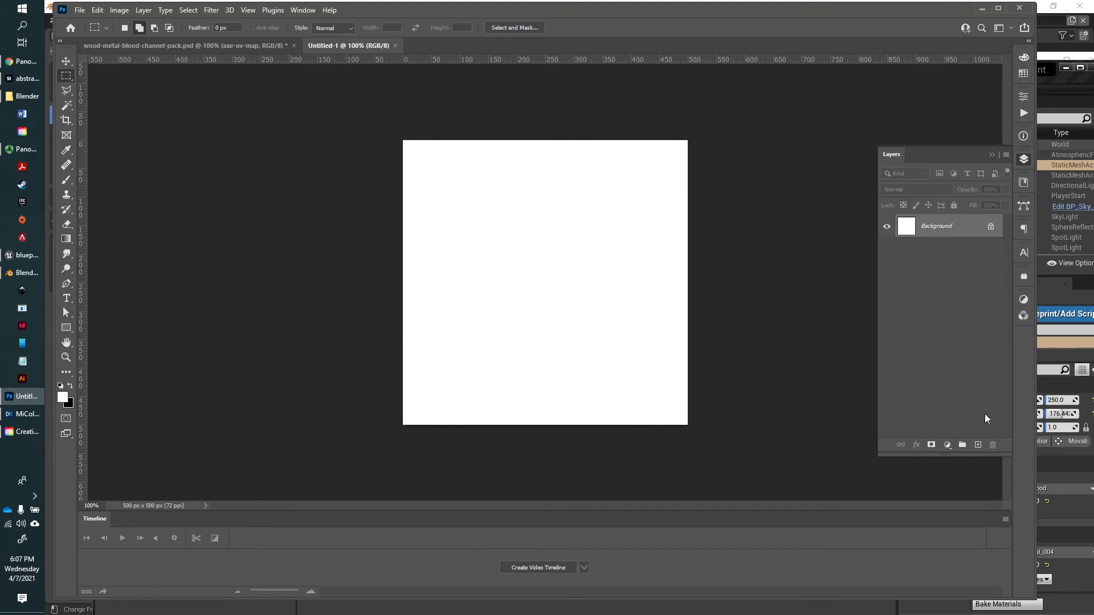
Step: Replace the new document's white background with an empty transparent layer by unlocking the background, adding a layer and deleting the white one
left_click(991, 229)
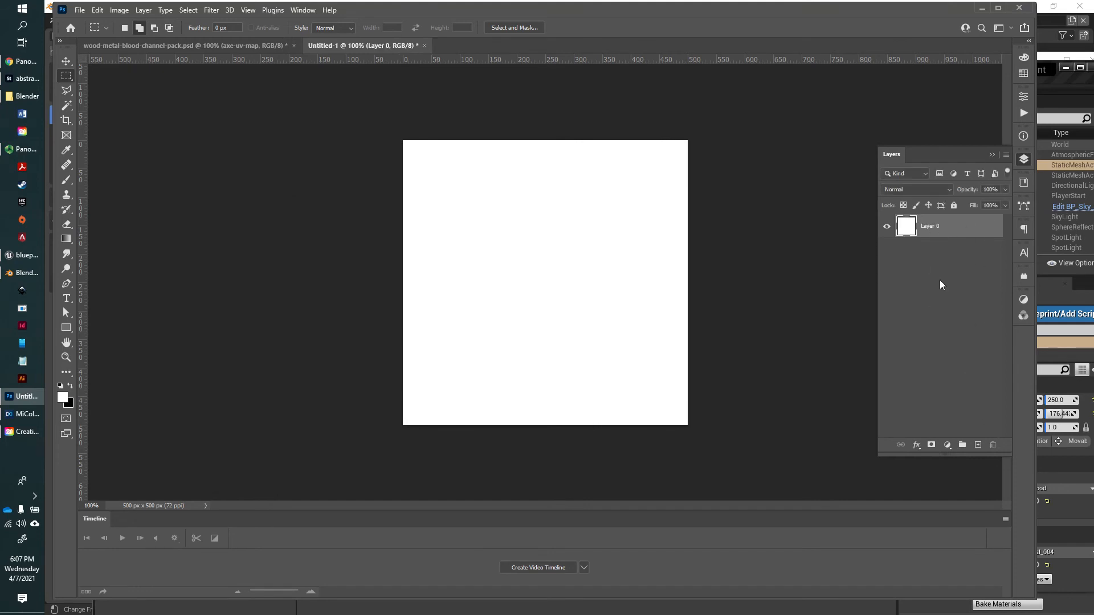
left_click(977, 446)
left_click(937, 250)
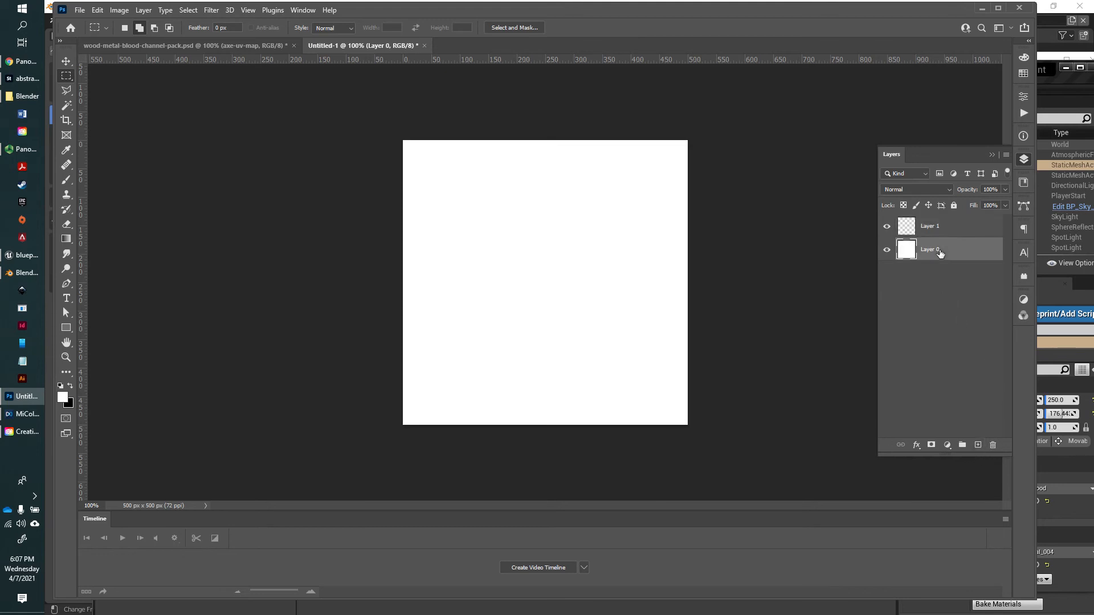
left_click(994, 447)
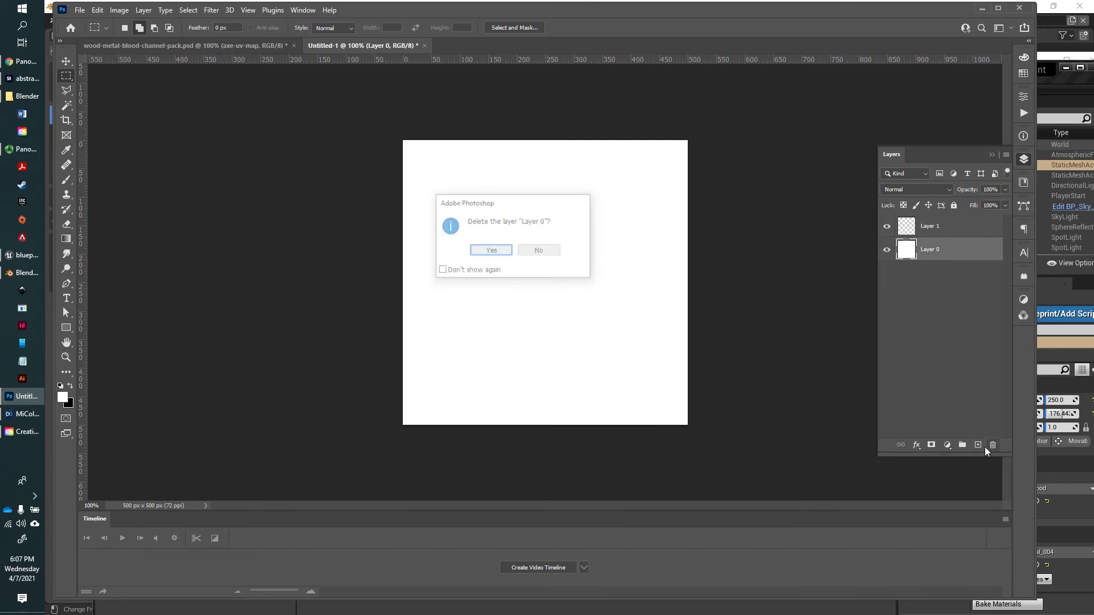
left_click(475, 252)
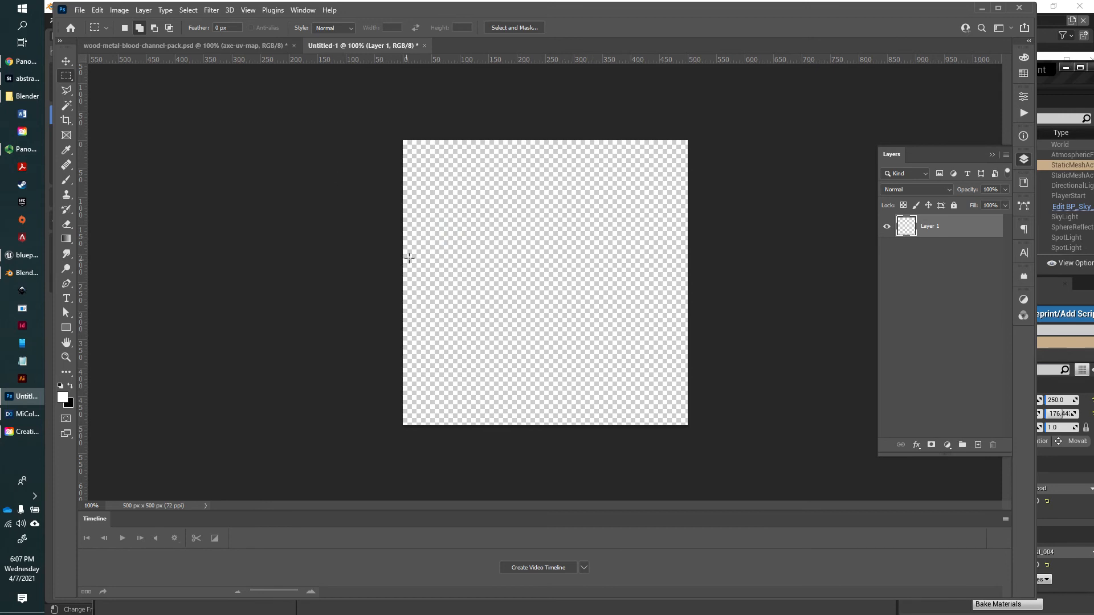
Step: In wood-metal-blood-channel-pack.psd, clear the selection and add a Black & White adjustment layer with default settings above all layers
left_click(196, 47)
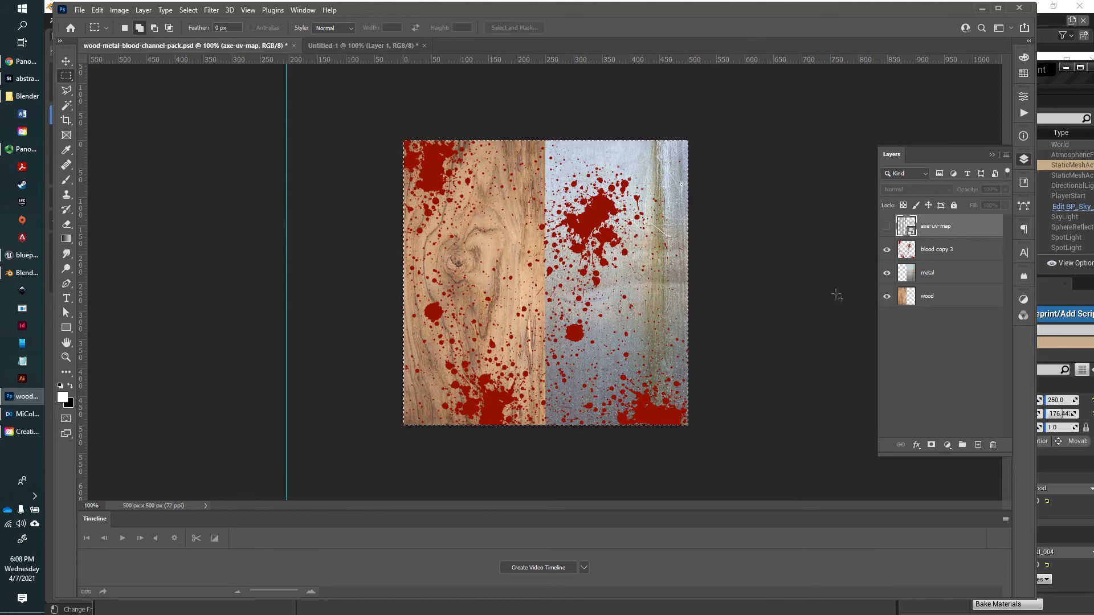
key("ctrl+d")
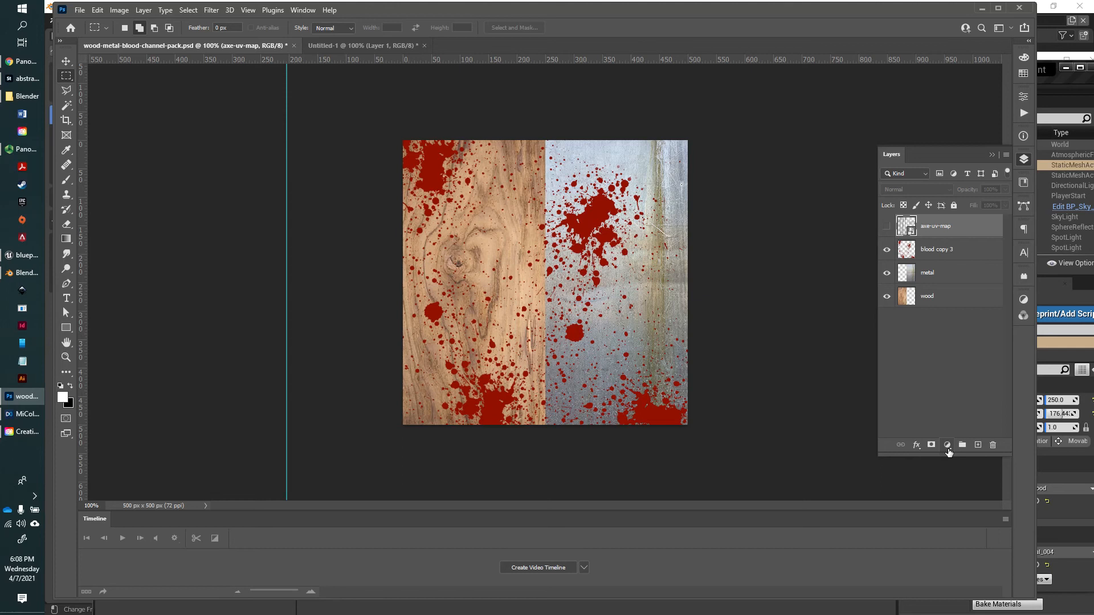
left_click(947, 445)
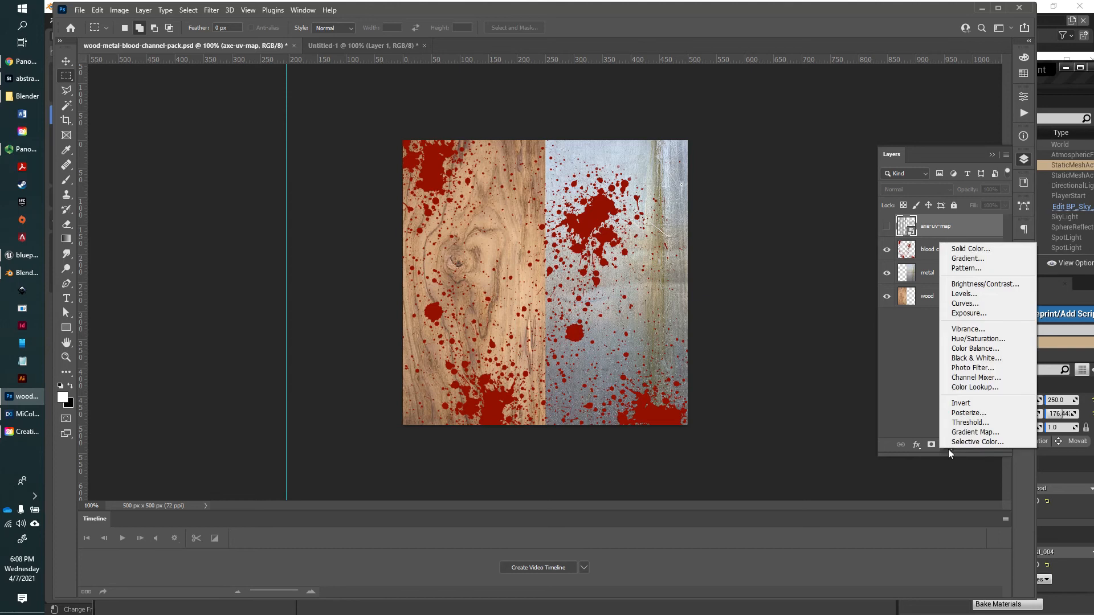
left_click(979, 359)
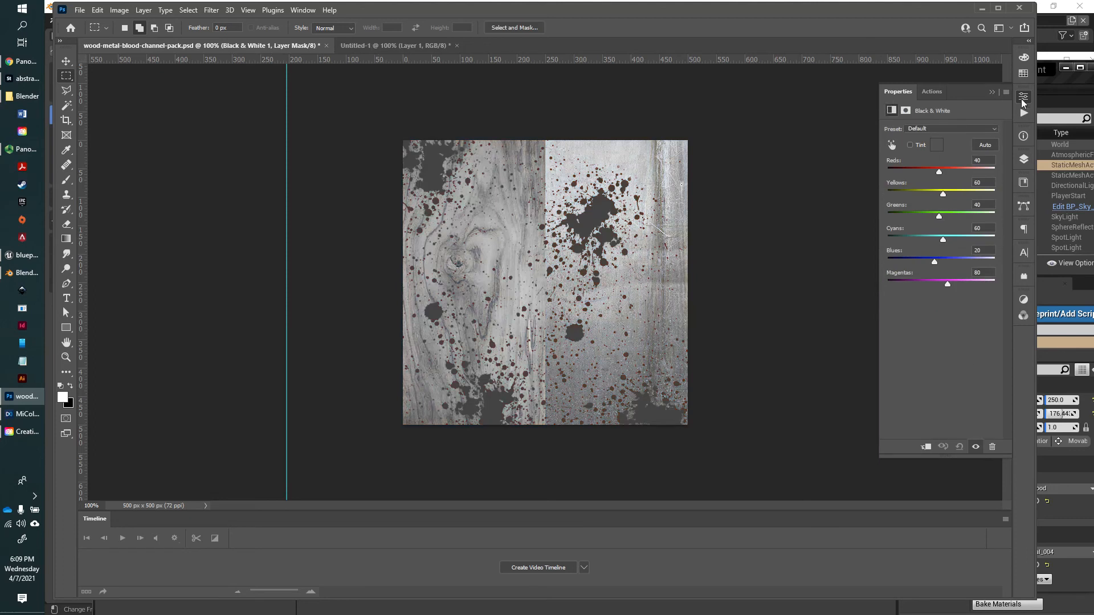
left_click(1026, 162)
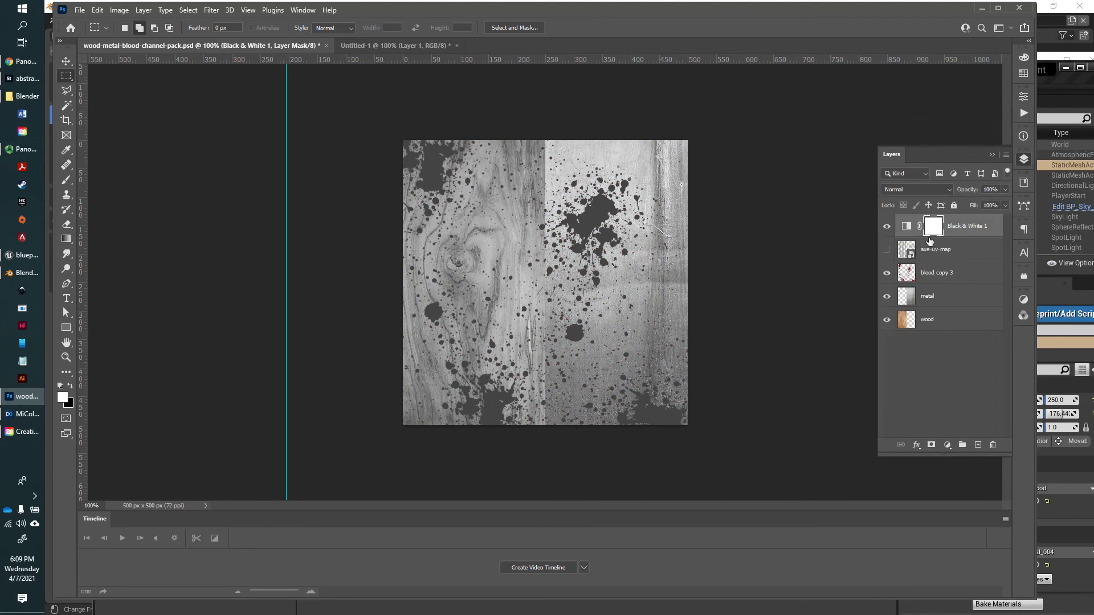
Step: Compare the texture with and without the Black & White adjustment, and delete the axe-uv-map layer
left_click(887, 227)
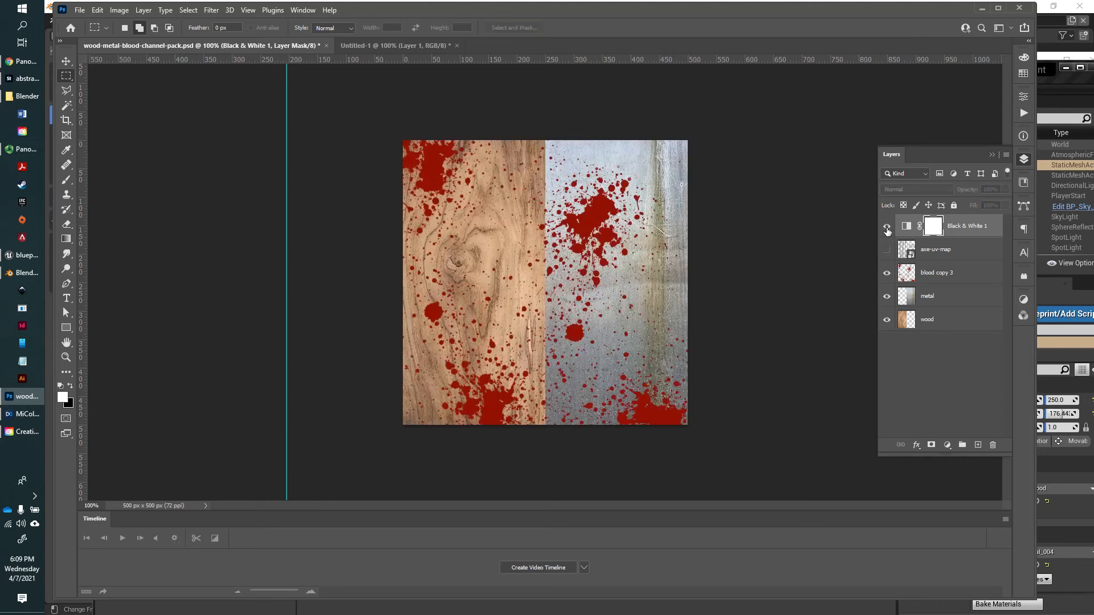
left_click(886, 227)
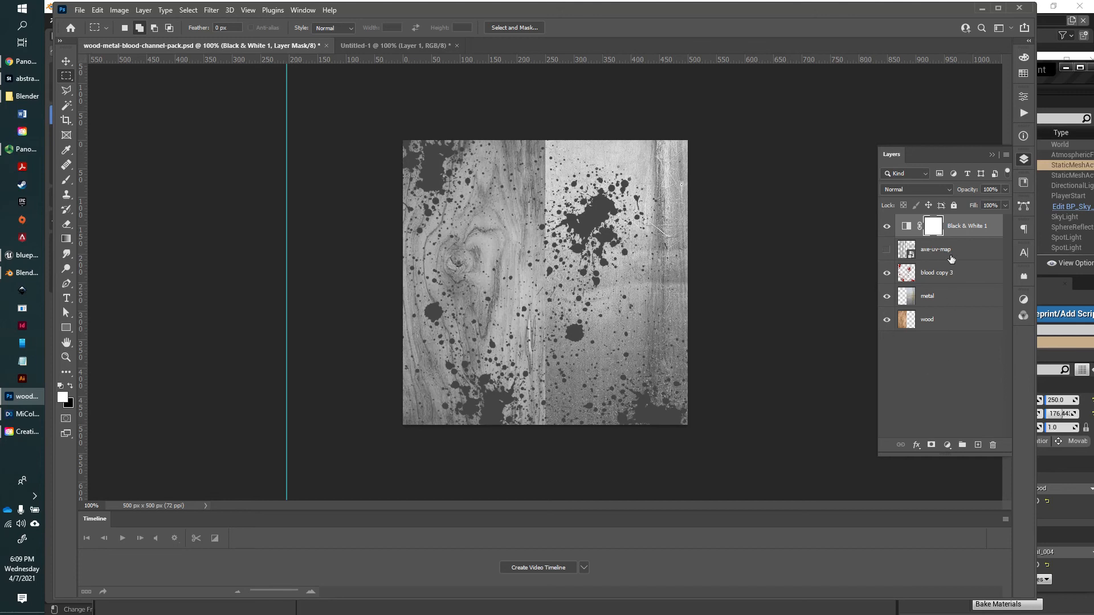
left_click_drag(943, 258, 994, 445)
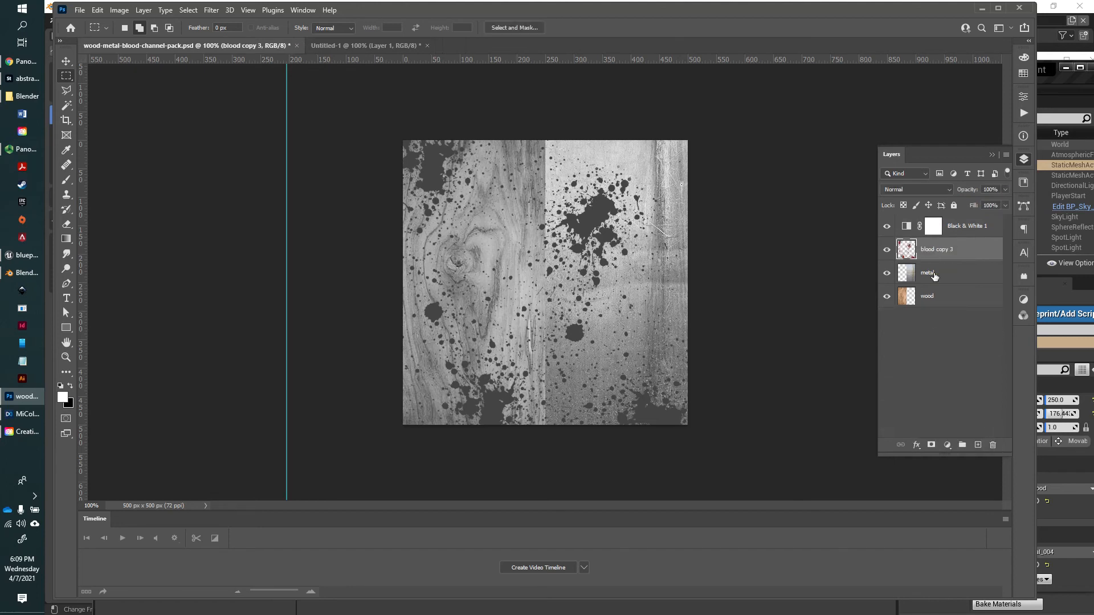
Step: Add a Levels adjustment layer above the metal layer with the midtone input at 2.23 and the white input at 127
left_click(935, 279)
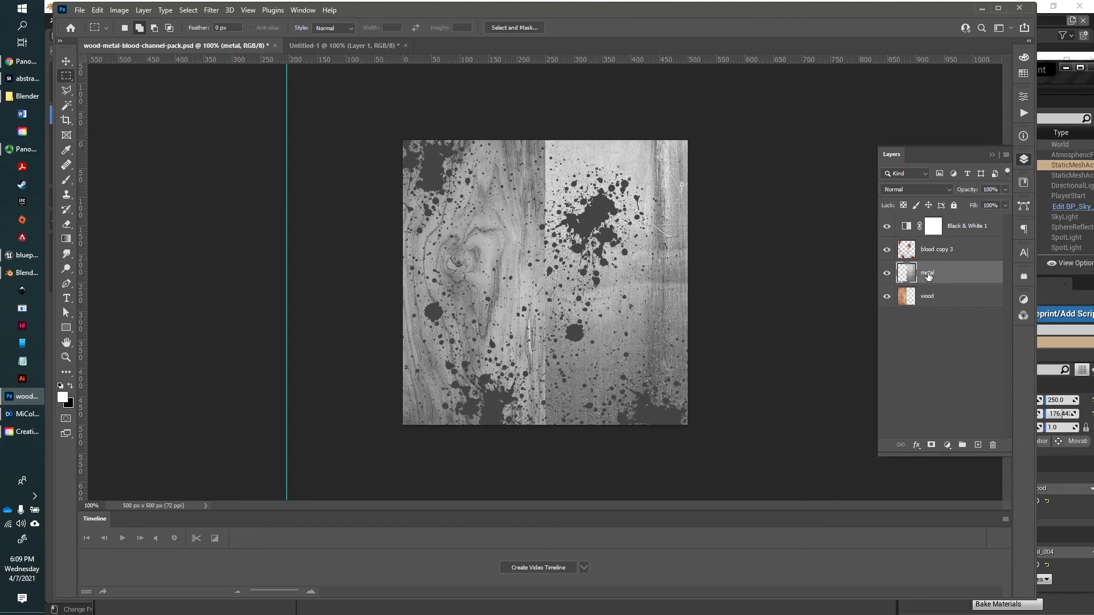
left_click(948, 444)
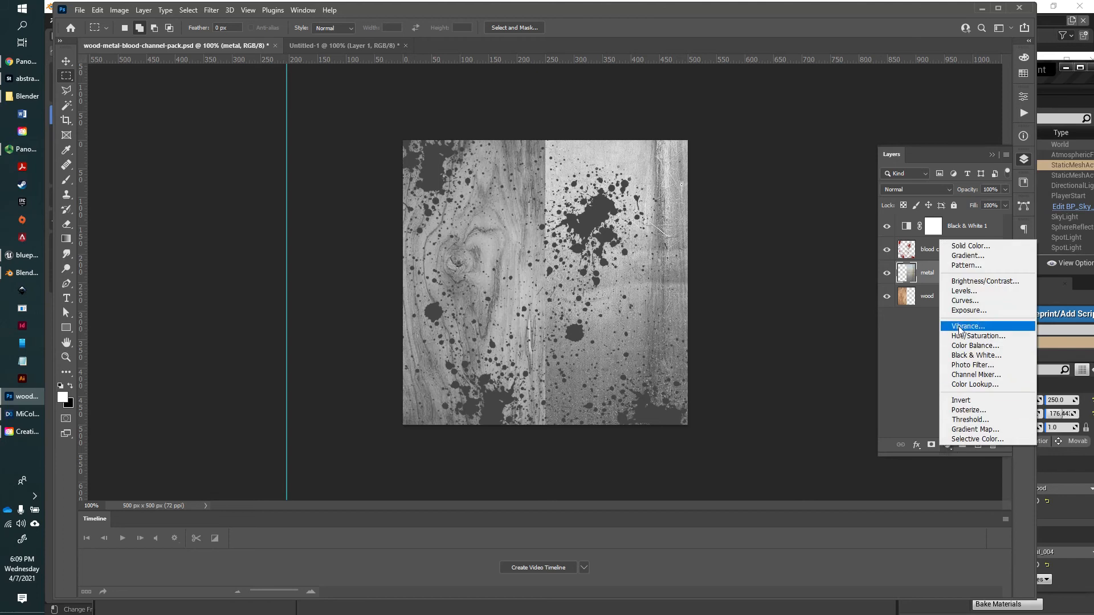
left_click(965, 293)
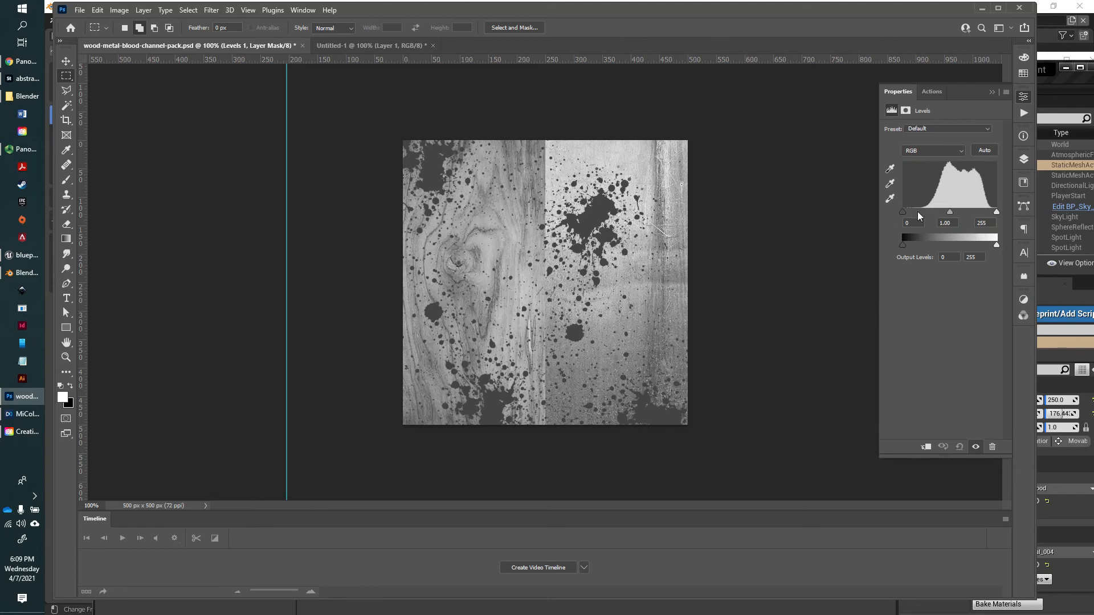
mouse_move(903, 212)
left_mouse_down()
mouse_move(918, 215)
mouse_move(902, 212)
left_mouse_up()
left_click_drag(997, 212, 949, 208)
left_click_drag(910, 211, 914, 212)
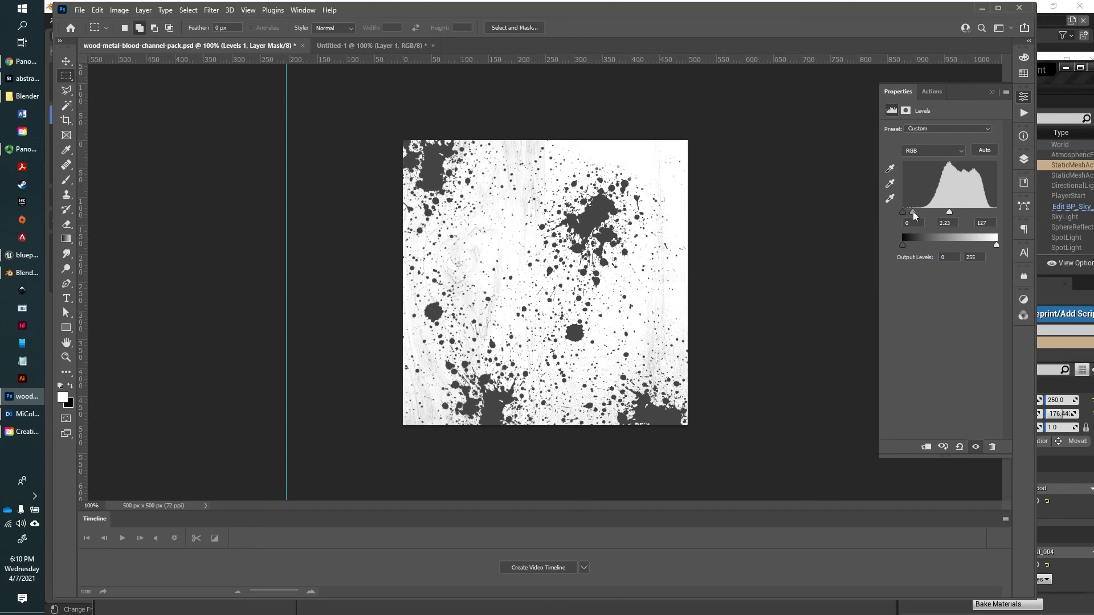
left_click(1025, 162)
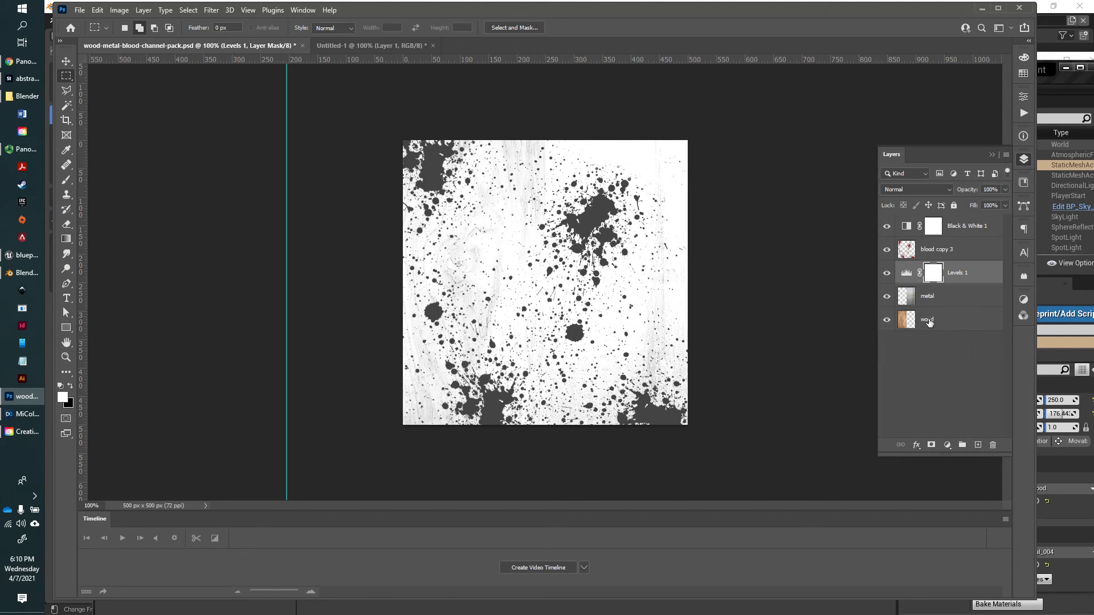
Step: Reorder the layers so wood lies directly above the Levels 1 adjustment and blood copy 3 directly above wood
left_click_drag(931, 322, 932, 268)
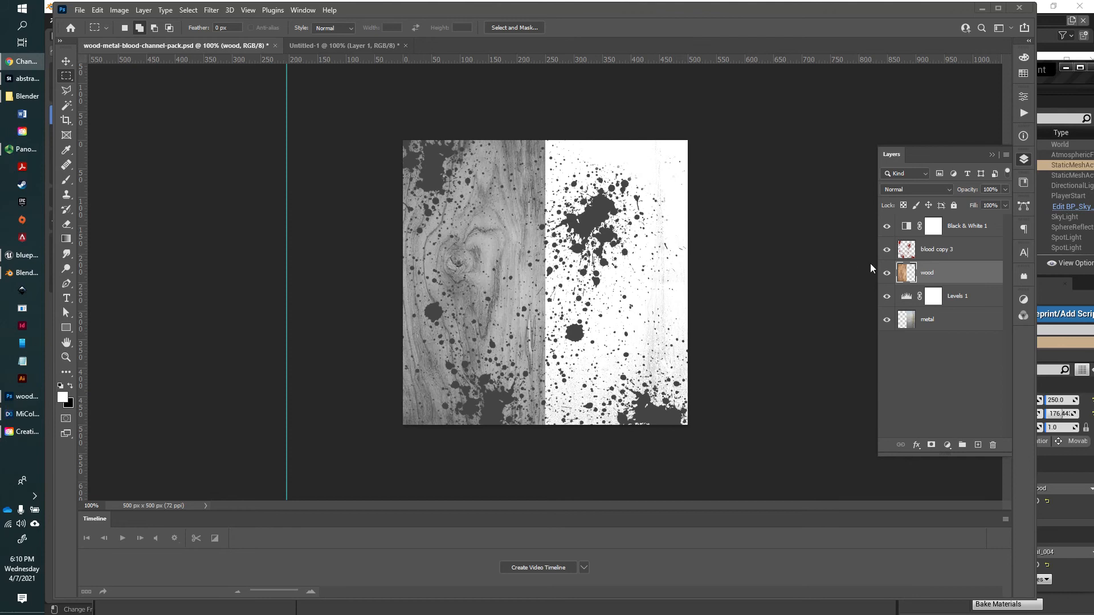
left_click(945, 252)
left_click_drag(935, 255, 925, 311)
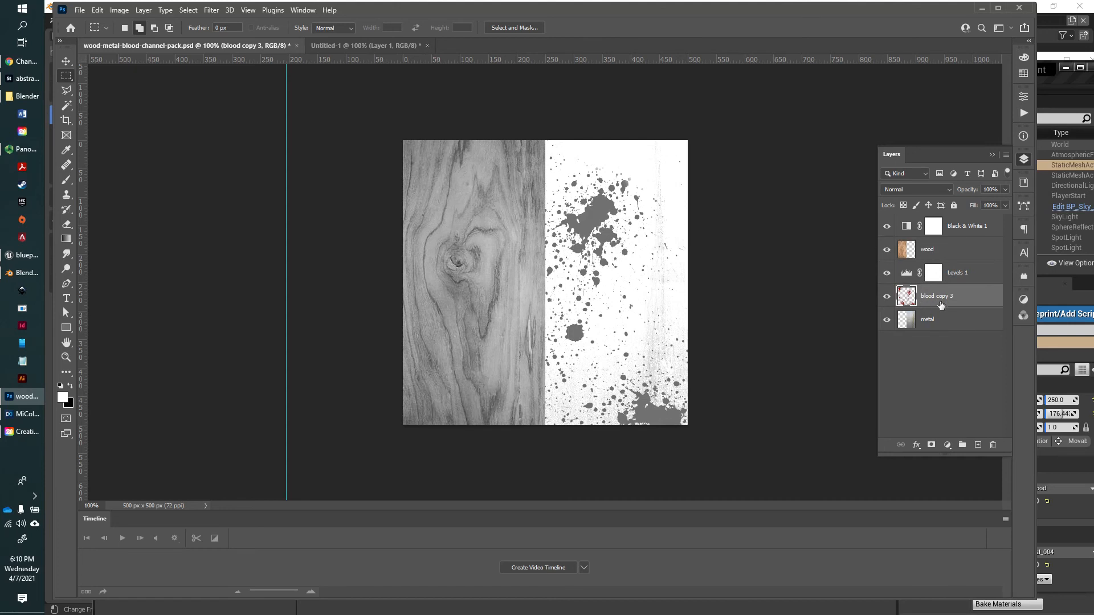
left_click_drag(936, 302, 961, 262)
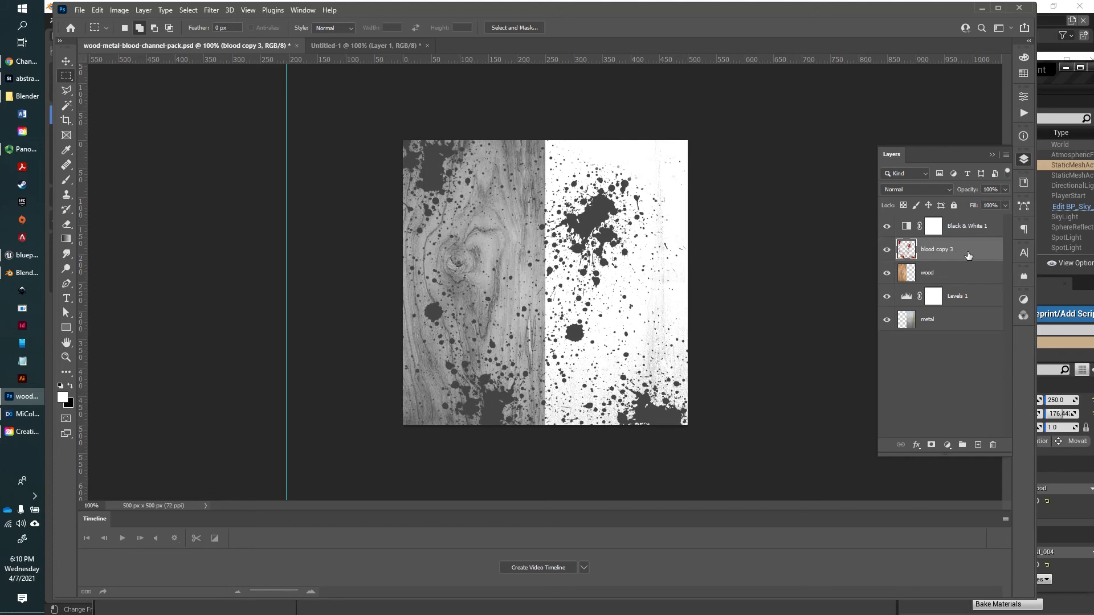
Step: Duplicate the blood copy 3 layer, hide the original, and lighten the duplicate using Levels with the black output at 187
left_click_drag(940, 255, 978, 444)
left_click(887, 273)
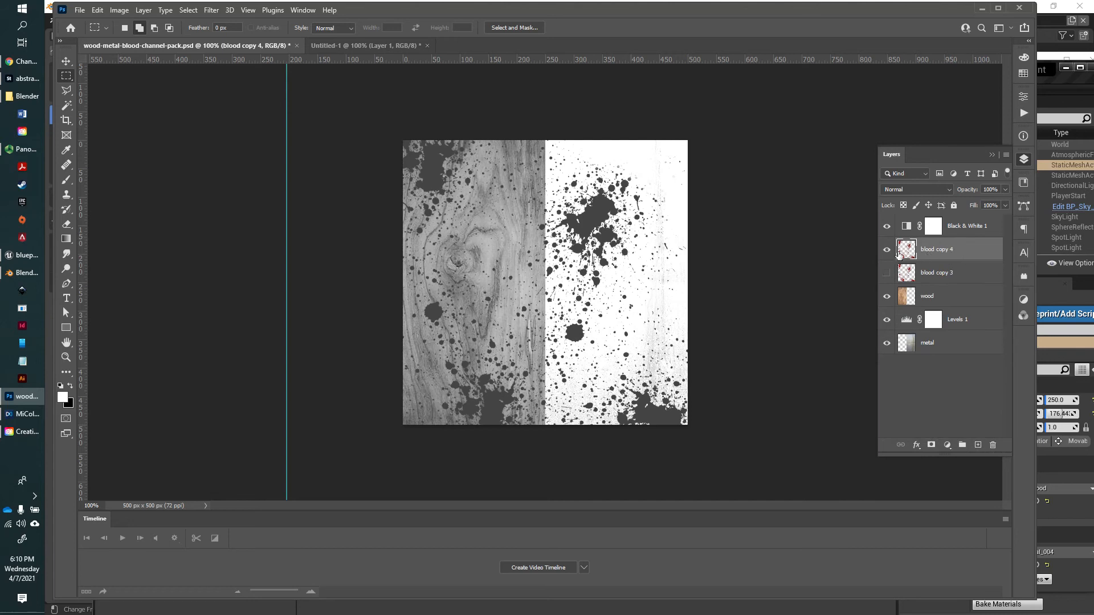
left_click(120, 10)
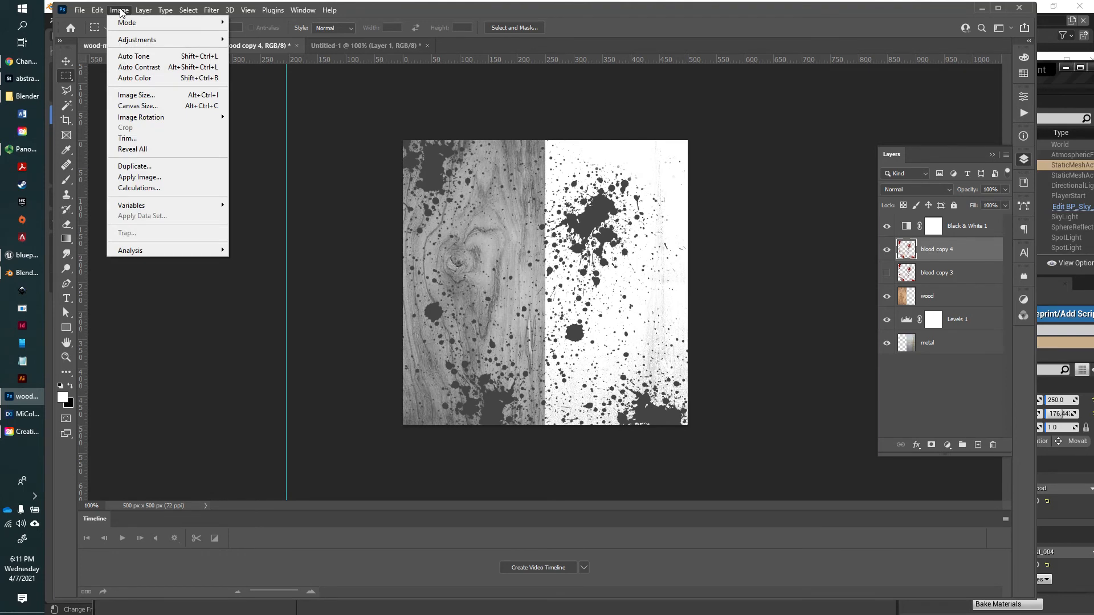
mouse_move(125, 40)
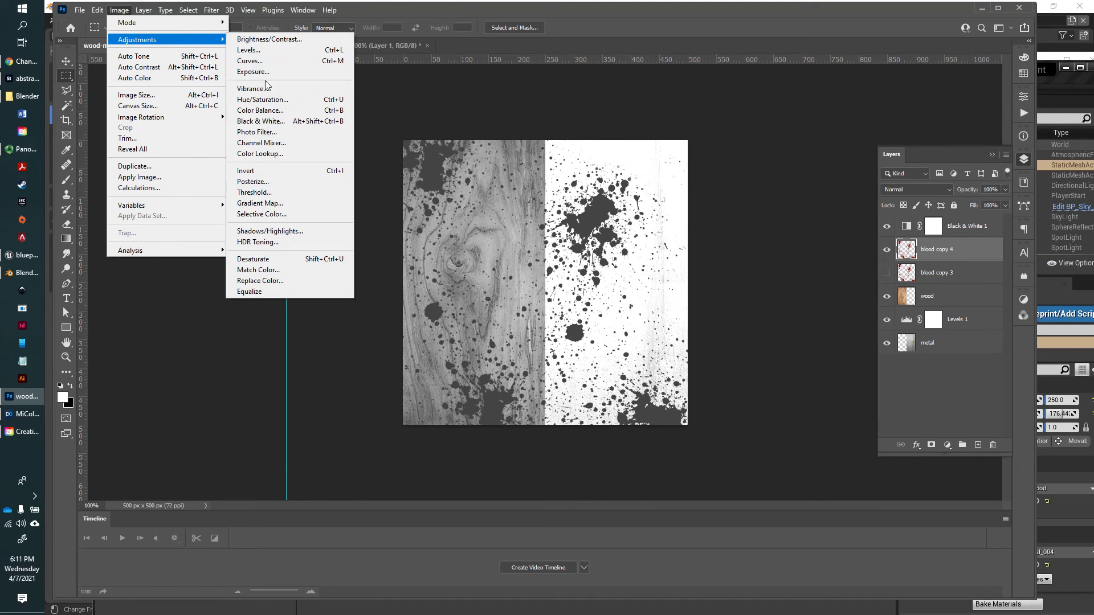
left_click(267, 54)
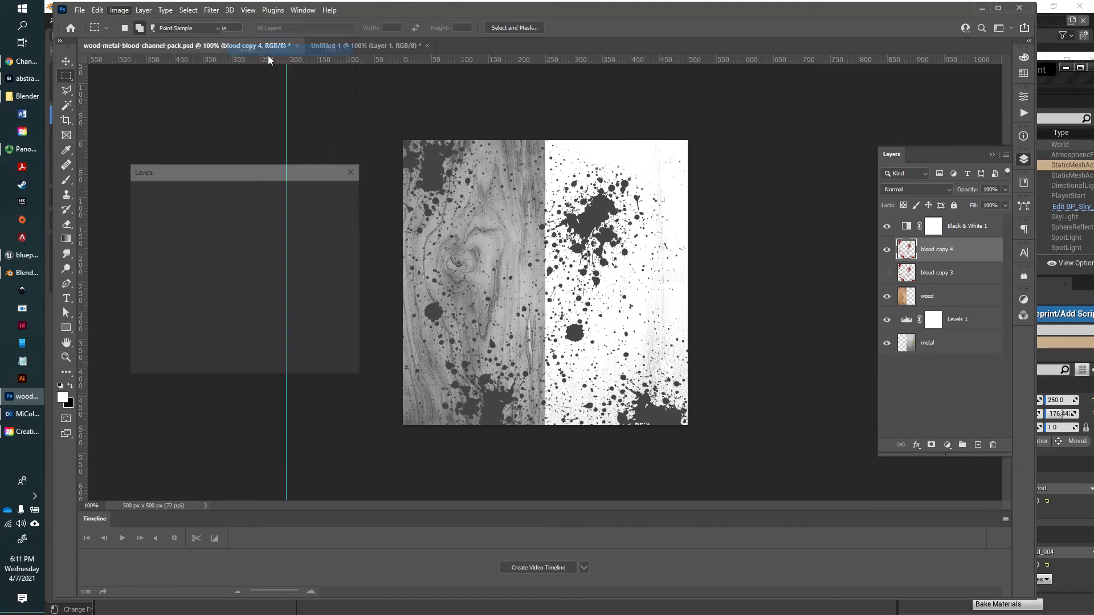
left_click_drag(141, 346, 246, 344)
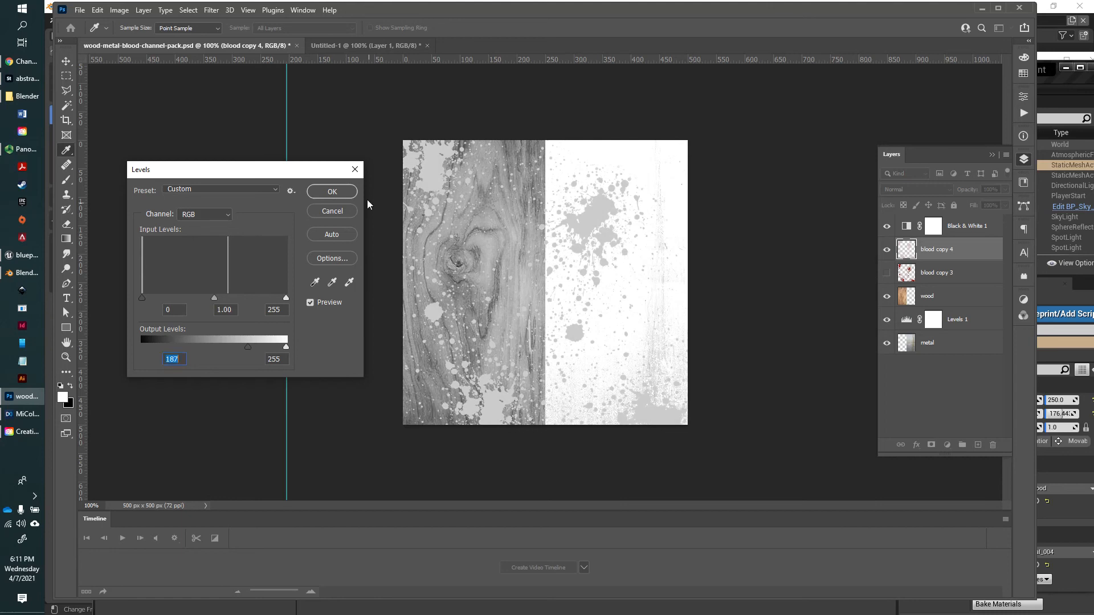
left_click(333, 192)
key("m")
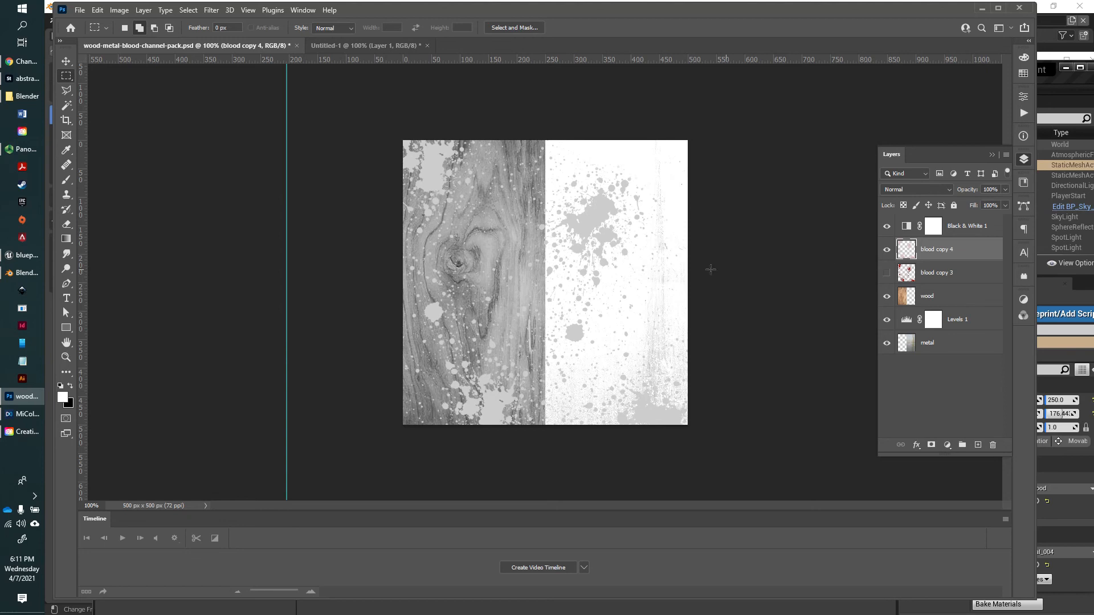
Step: Duplicate the wood layer and hide the original wood layer
left_click(948, 349)
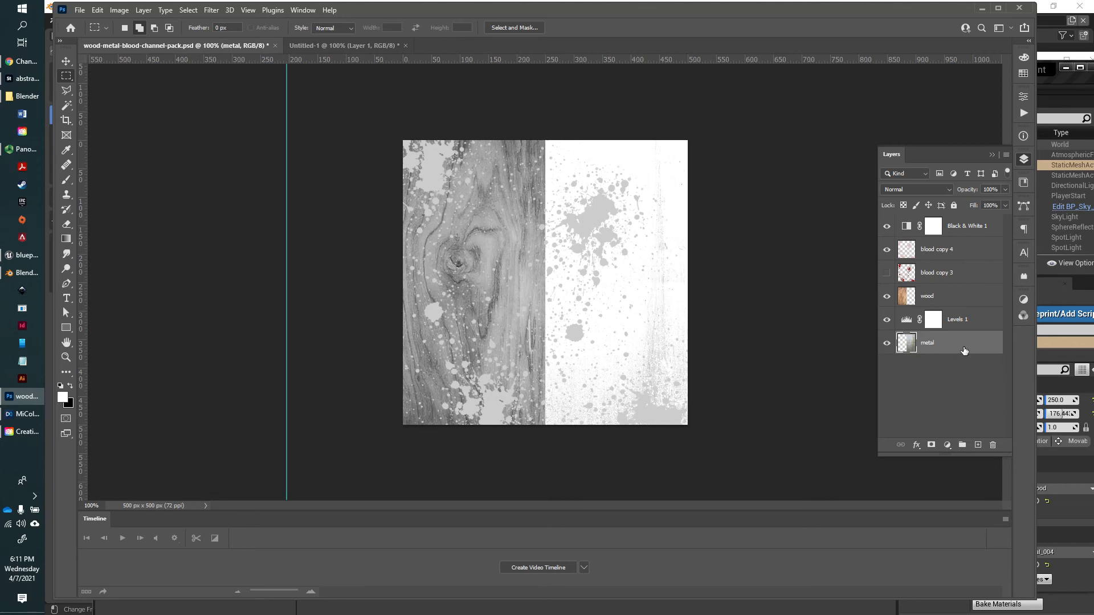
left_click(962, 299)
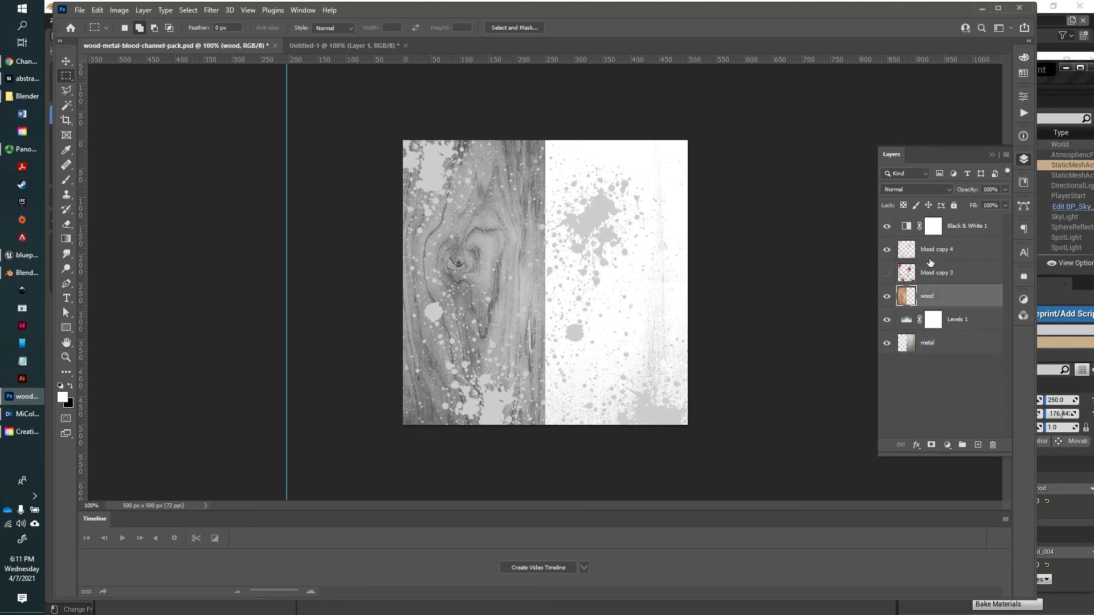
left_click_drag(946, 299, 977, 445)
left_click(887, 319)
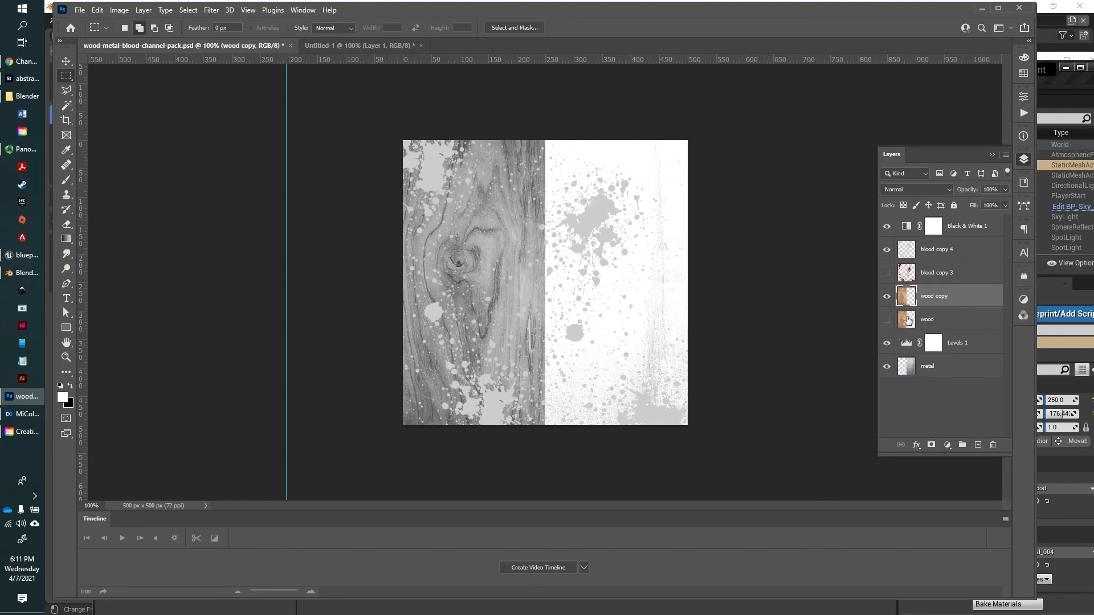
Step: Apply Levels to the wood copy layer with the black input at 29, midtones at 0.86 and the white input at 255
left_click(121, 10)
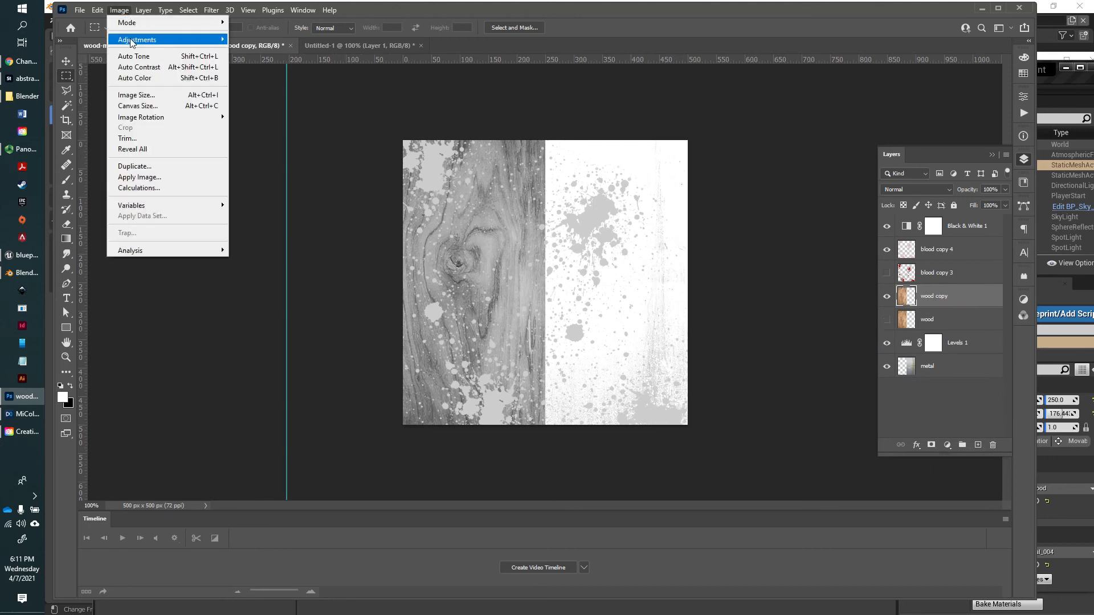
mouse_move(180, 41)
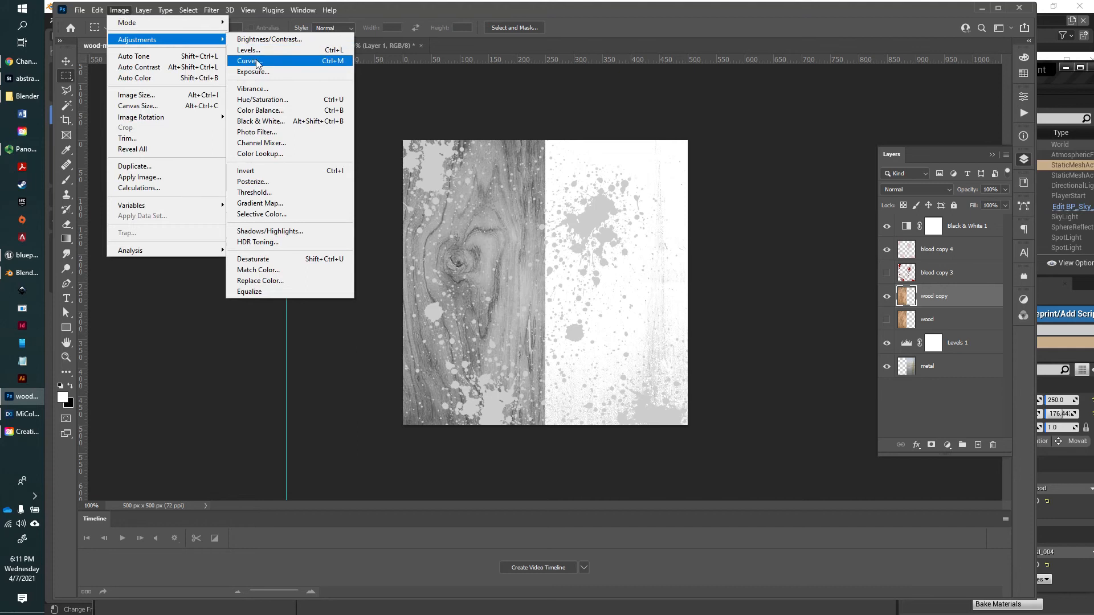
left_click(254, 50)
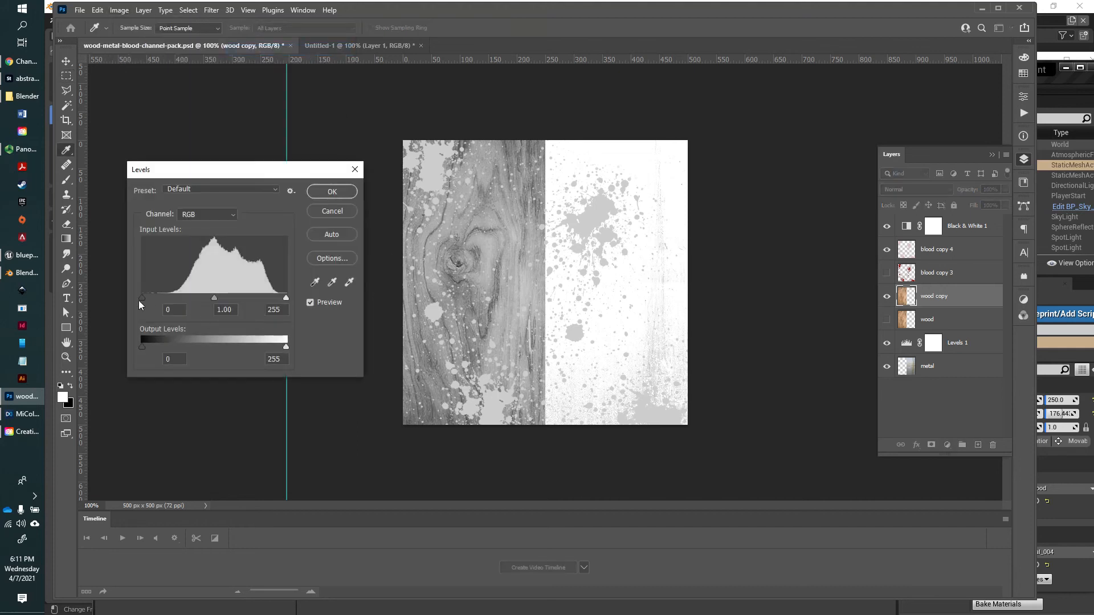
left_click_drag(143, 296, 158, 297)
left_click_drag(284, 297, 309, 299)
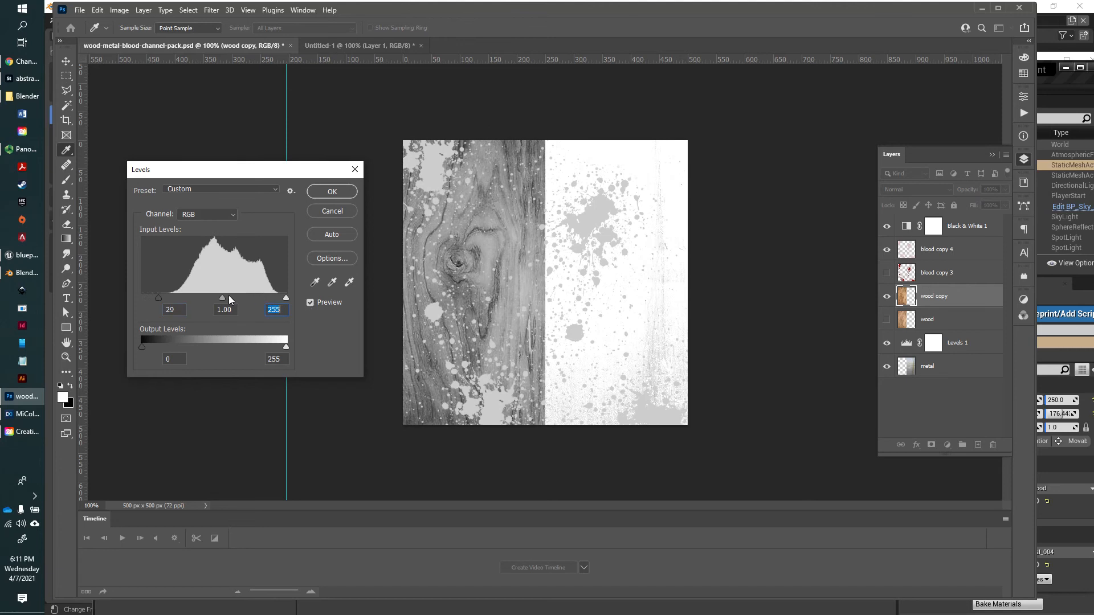
mouse_move(224, 298)
left_mouse_down()
mouse_move(251, 296)
mouse_move(236, 301)
left_mouse_up()
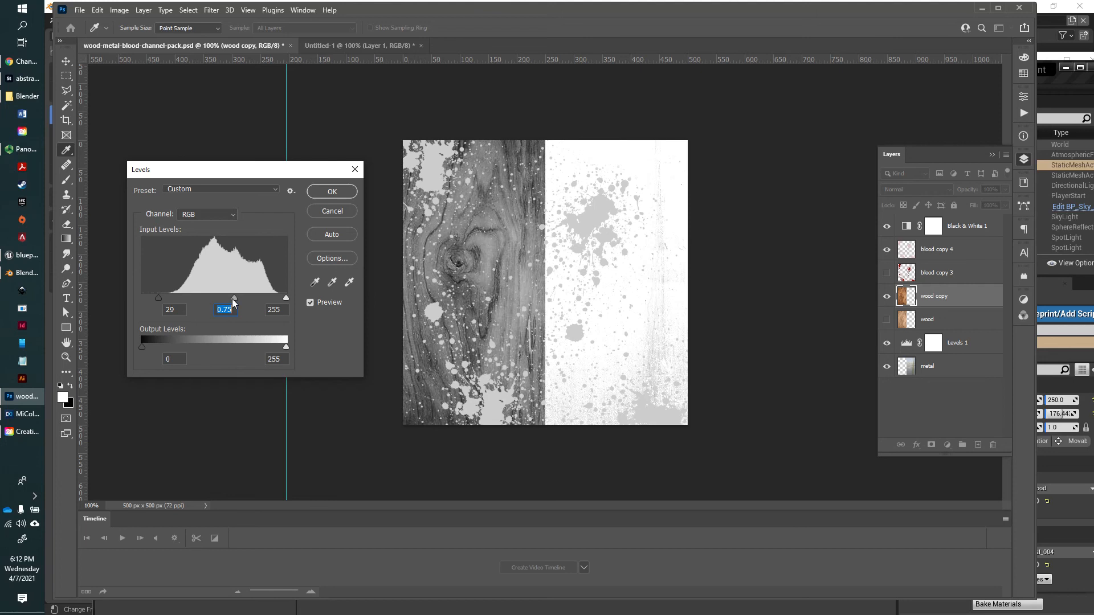
left_click_drag(229, 297, 228, 296)
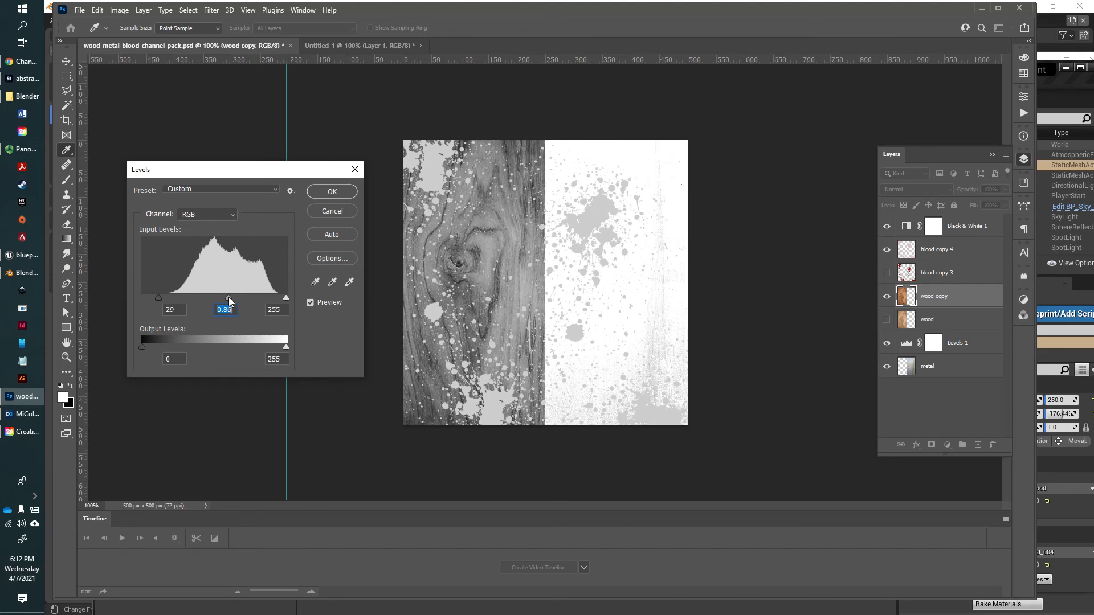
left_click(333, 192)
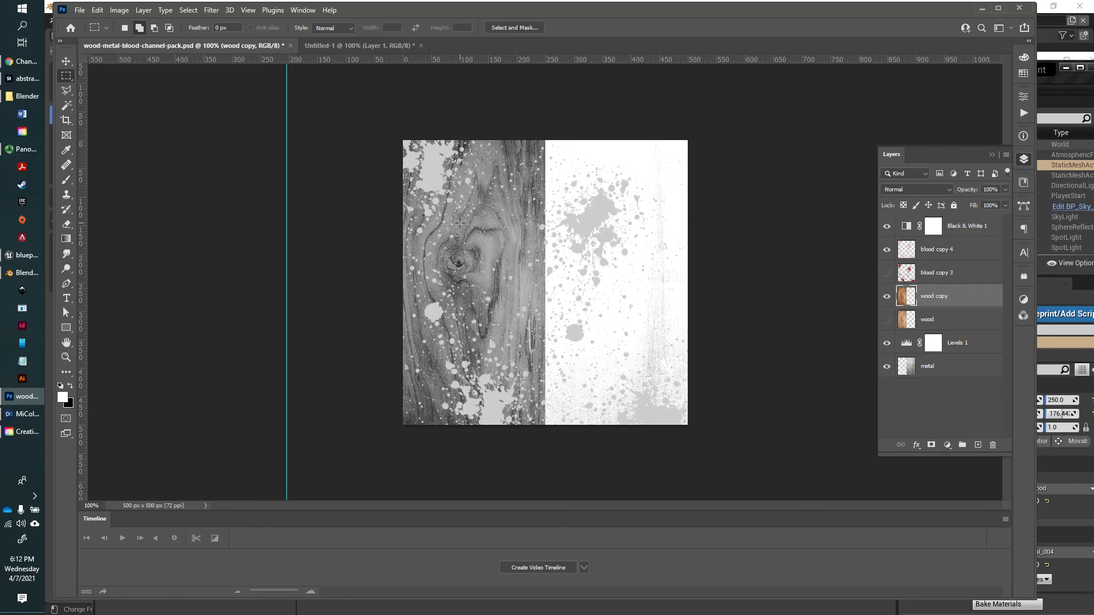
Step: Flatten all layers of wood-metal-blood-channel-pack.psd into a single background
left_click(344, 44)
left_click(224, 44)
left_click(1007, 156)
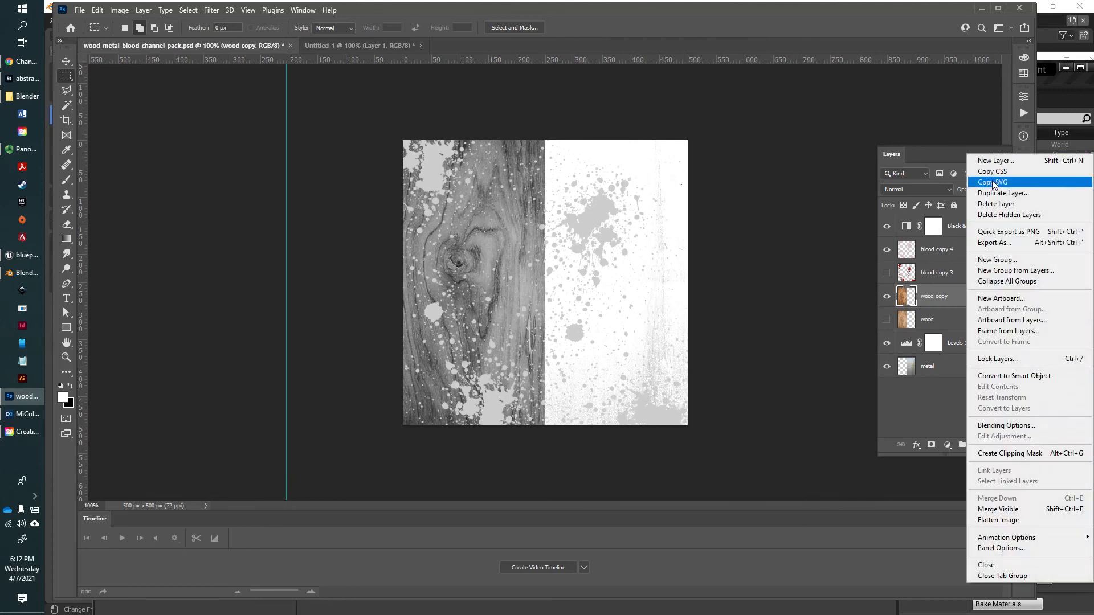
left_click(996, 518)
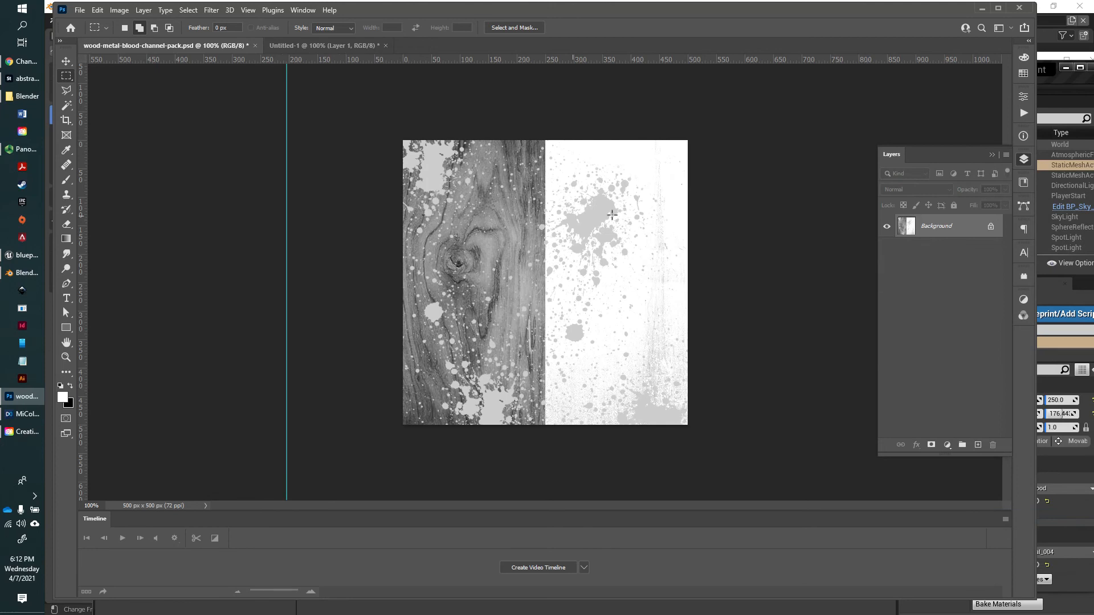
Step: Copy the entire flattened grayscale image and paste it into the empty Untitled-1 document
left_click(188, 10)
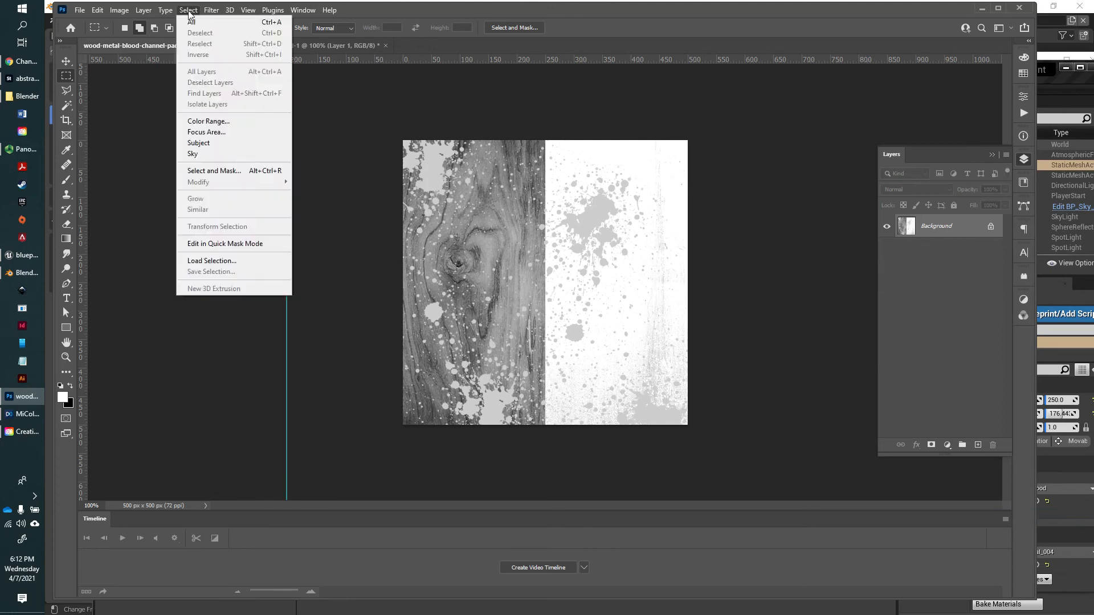
left_click(192, 22)
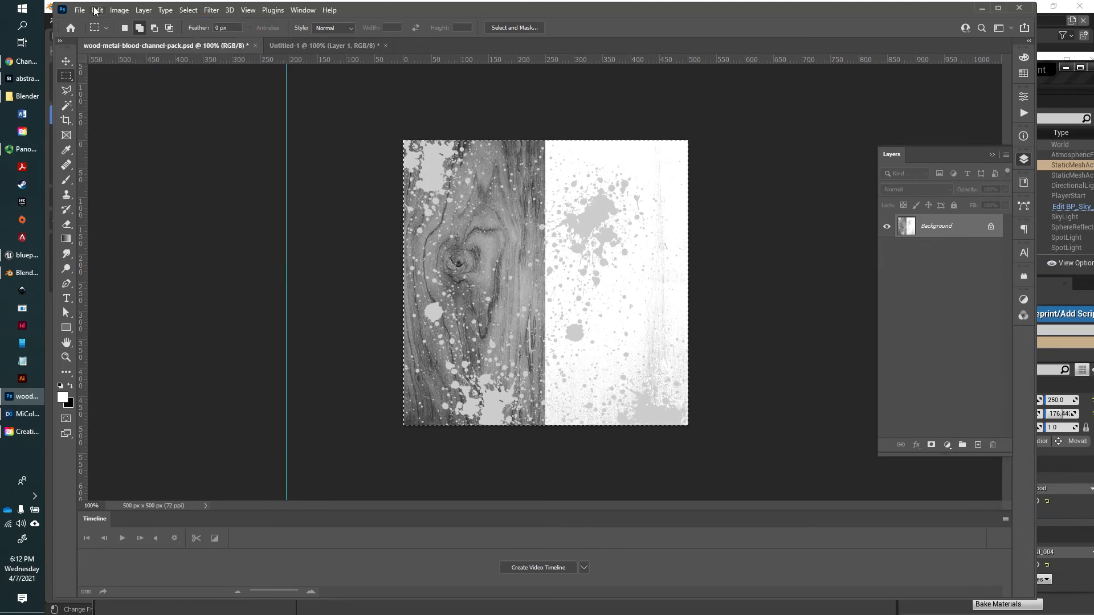
left_click(96, 10)
left_click(108, 88)
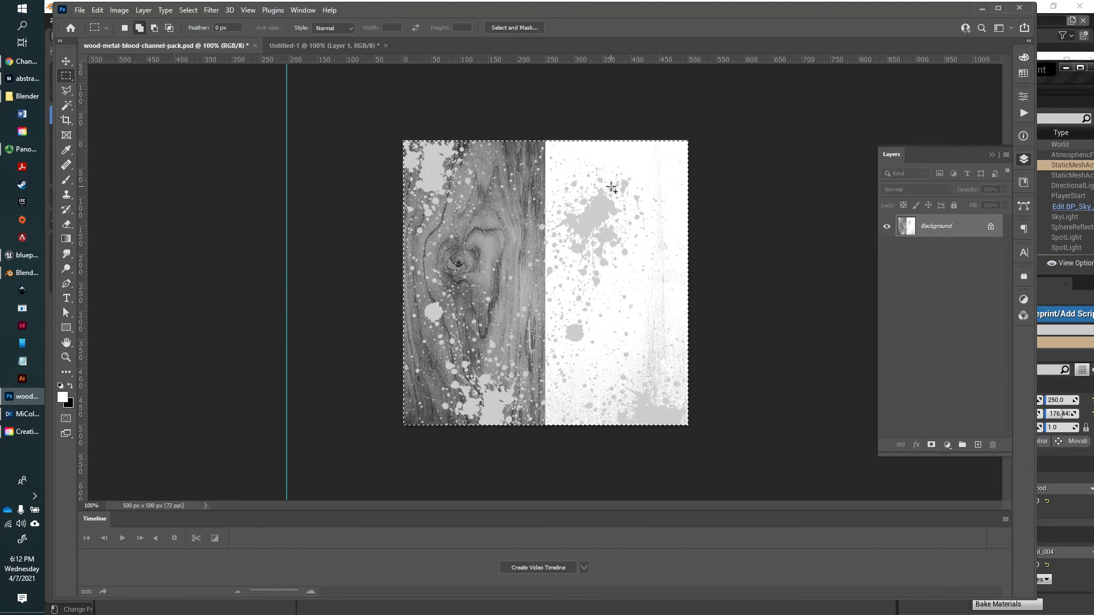
left_click(309, 45)
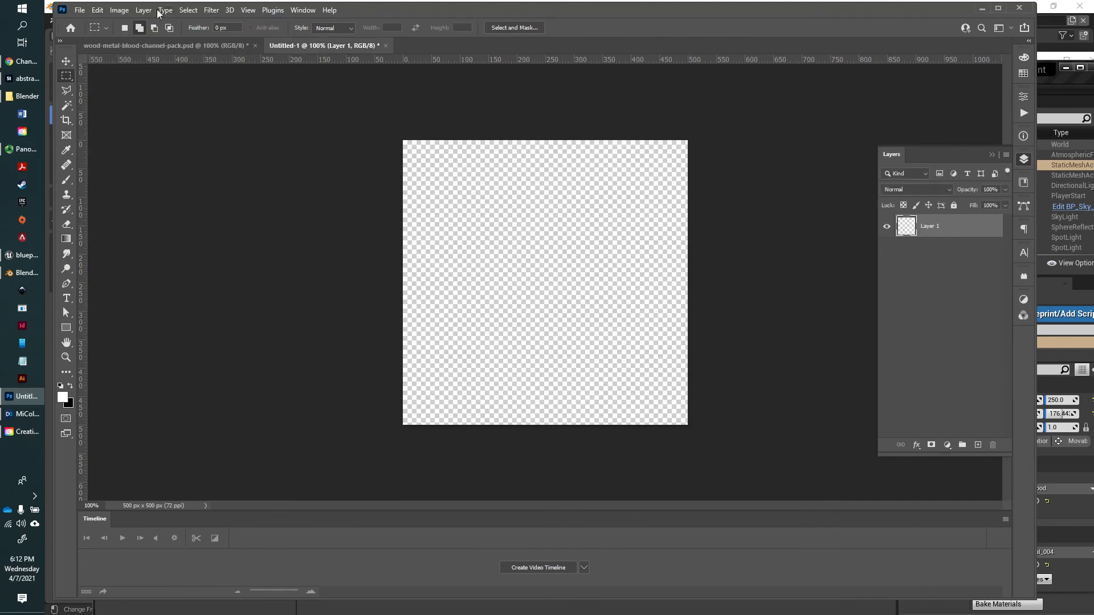
left_click(105, 8)
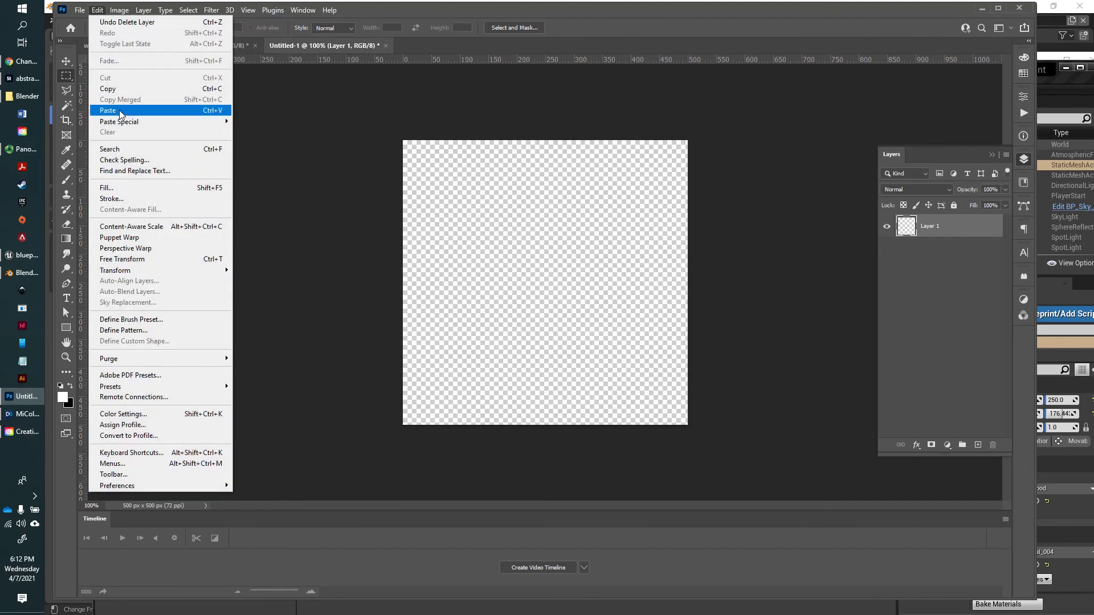
left_click(121, 110)
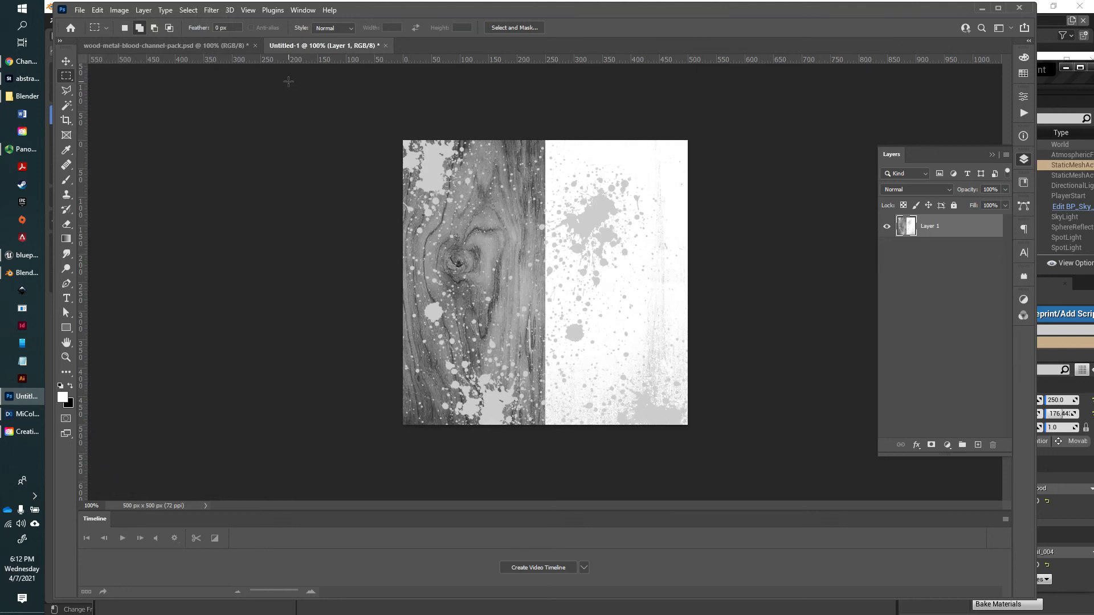
Step: Save the new document in the Blender folder as a Photoshop file named wood-metal-blood-channel-pack-layers
key("ctrl+s")
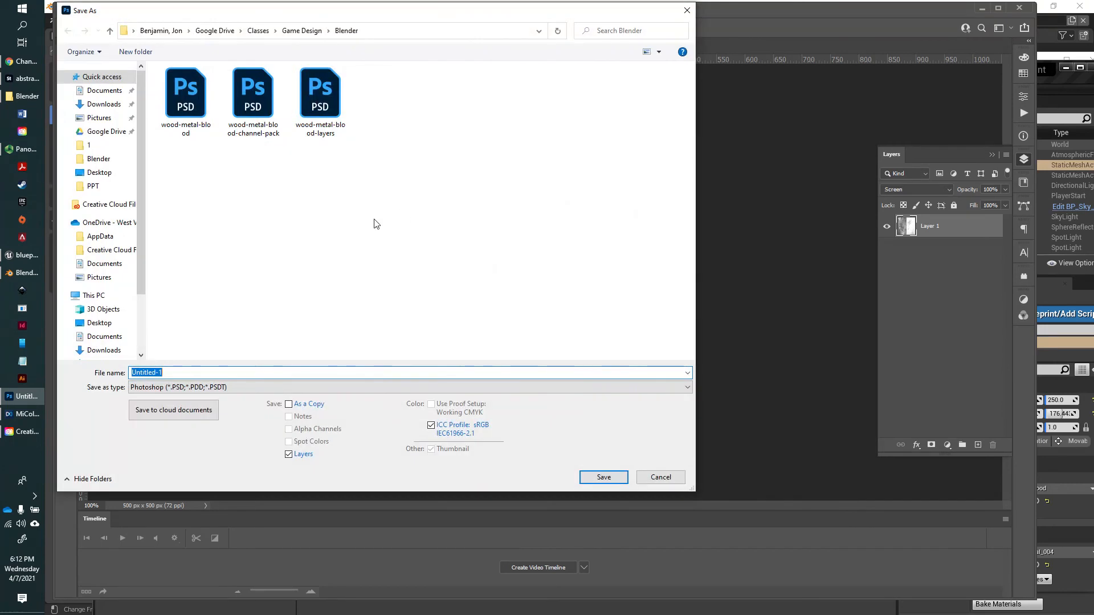
left_click(253, 117)
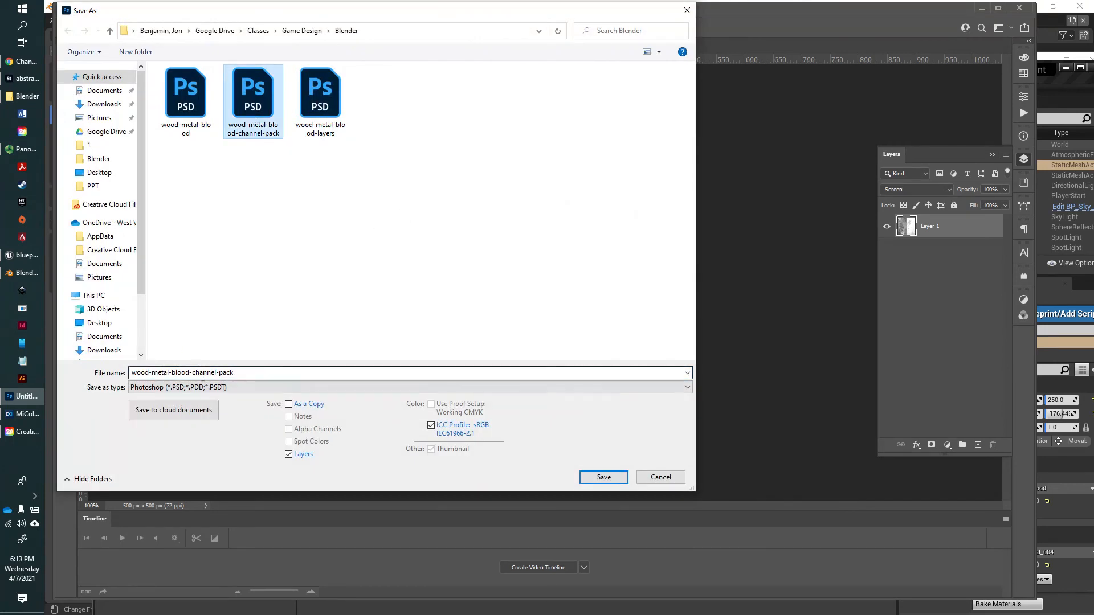
left_click(238, 373)
left_click(237, 373)
type("-")
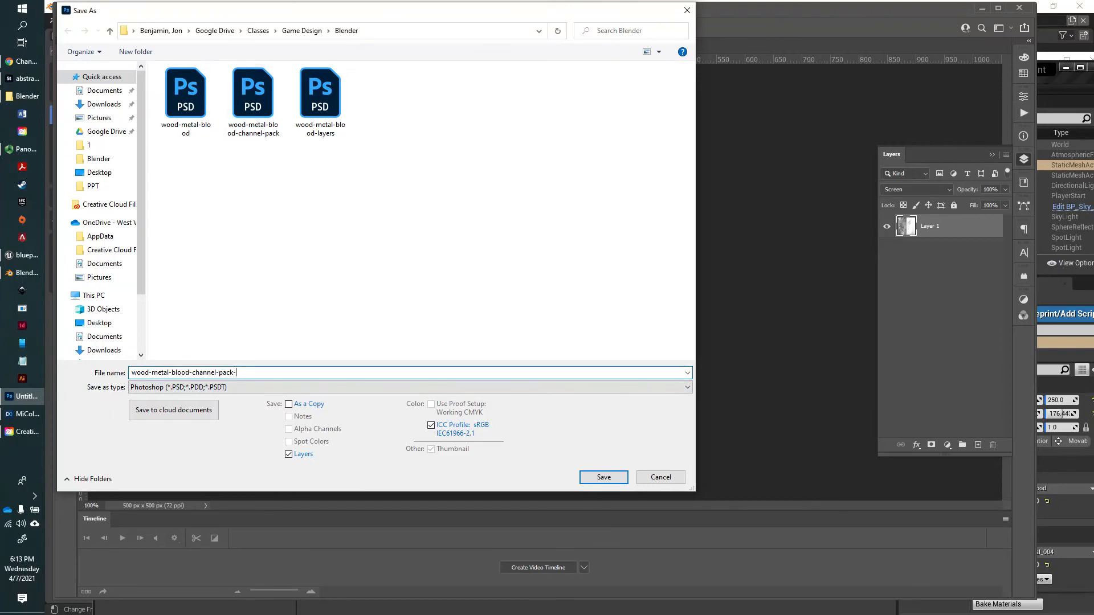
type("layers")
key("Return")
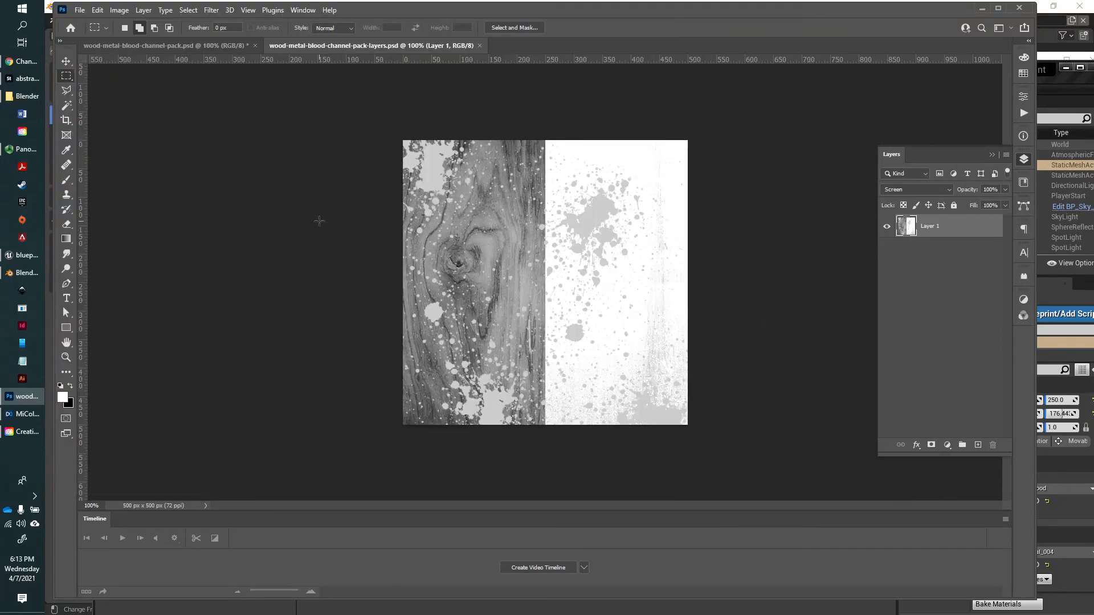
Step: Isolate the Green channel of wood-metal-blood-channel-pack-layers.psd
left_click(1025, 316)
left_click(859, 358)
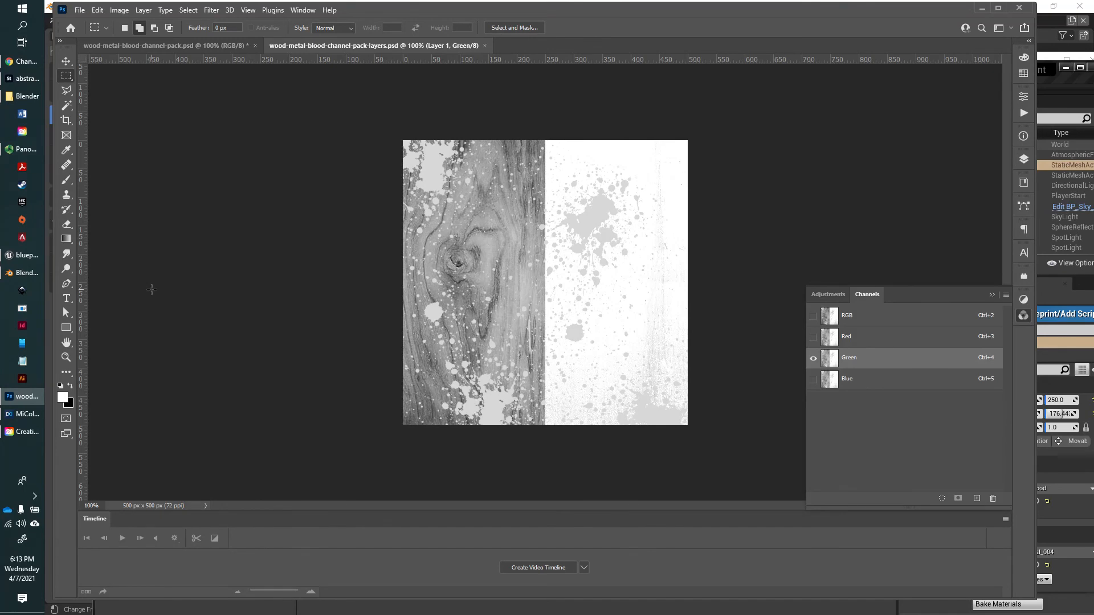
Step: Switch back to wood-metal-blood-channel-pack.psd and undo the selection of the whole image
left_click(179, 45)
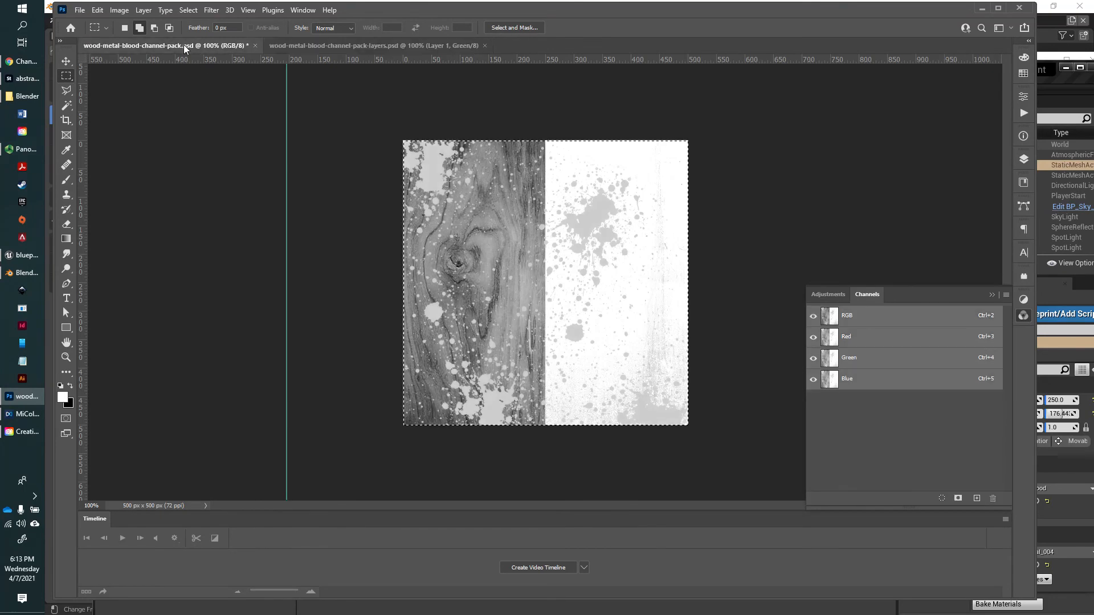
left_click(1024, 160)
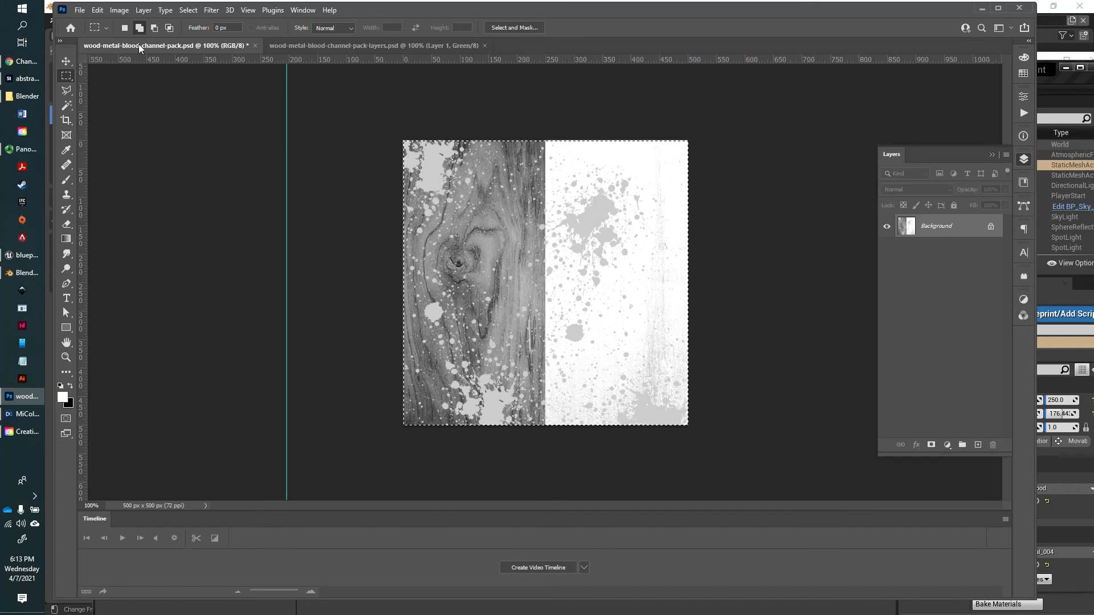
left_click(98, 11)
left_click(109, 21)
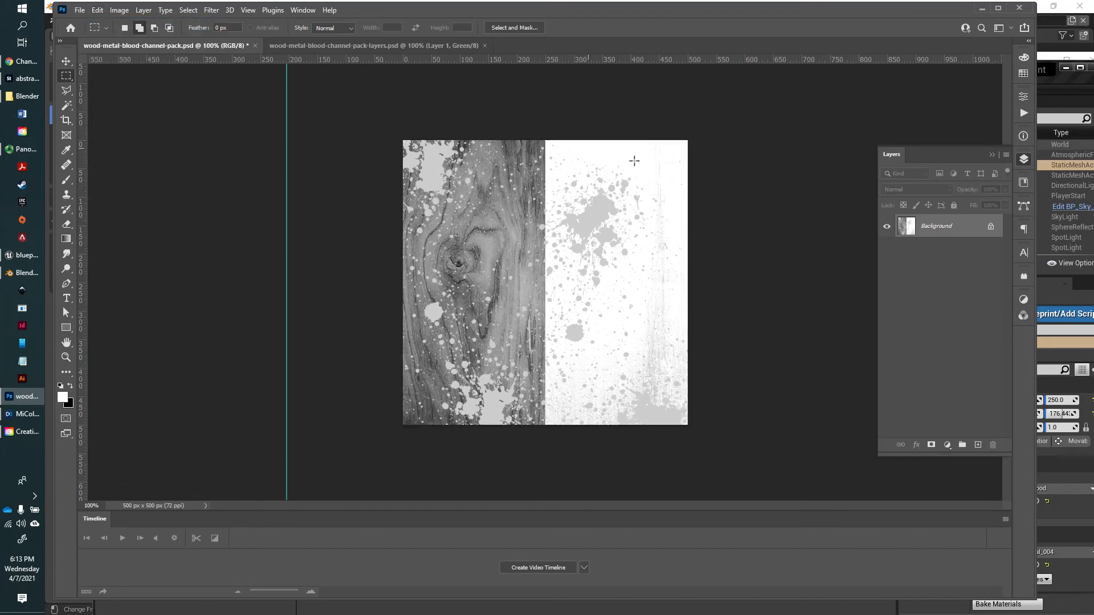
Step: Undo the Flatten Image operation to bring back the separate layers of wood-metal-blood-channel-pack.psd
left_click(97, 11)
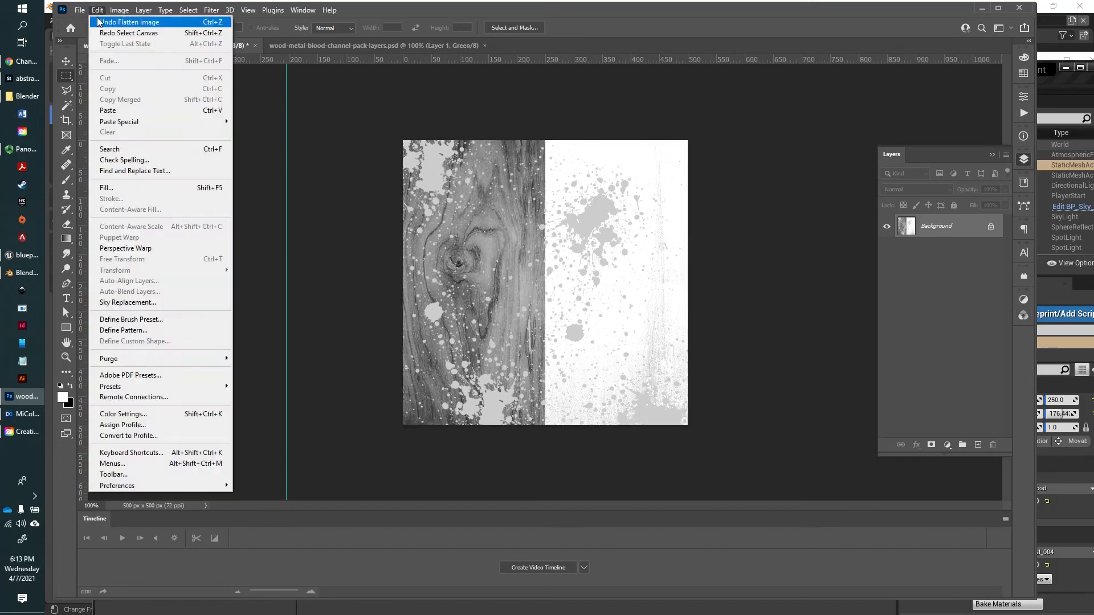
left_click(109, 21)
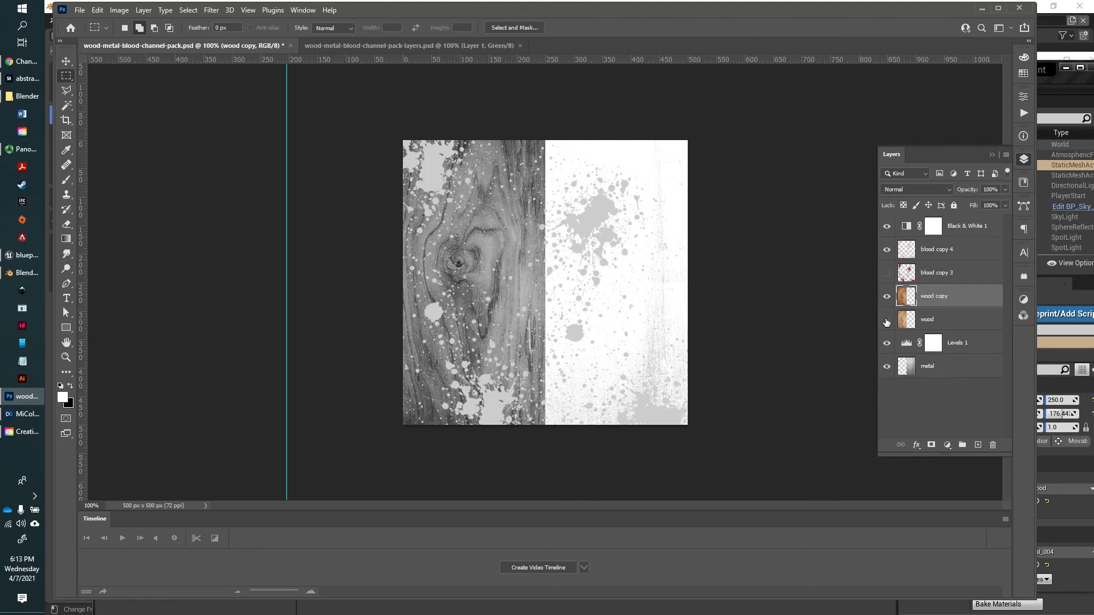
right_click(907, 300)
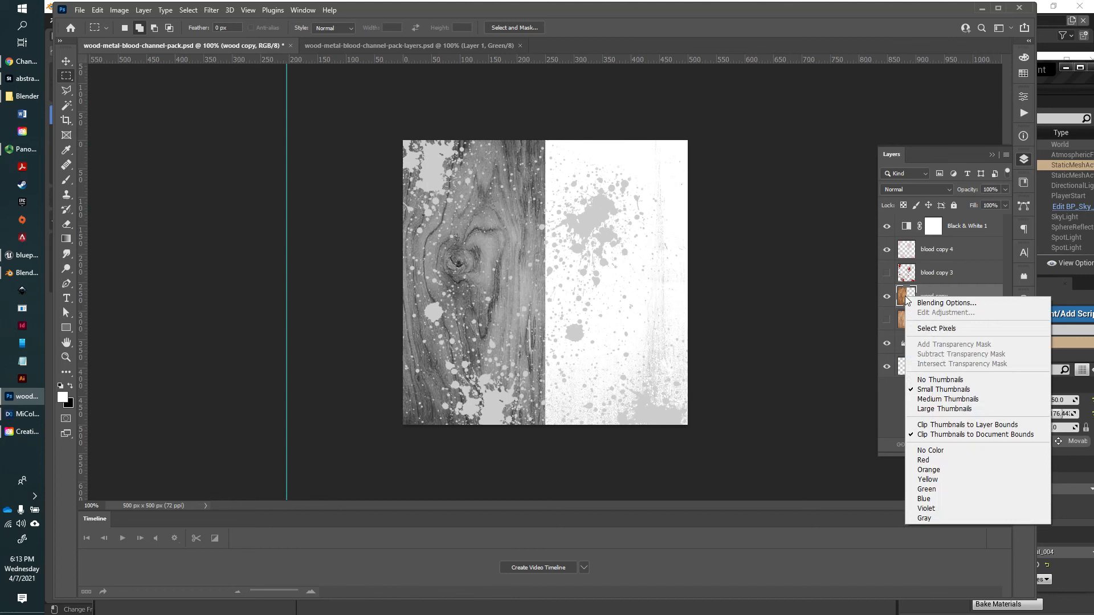
left_click(935, 289)
right_click(904, 294)
left_click(933, 325)
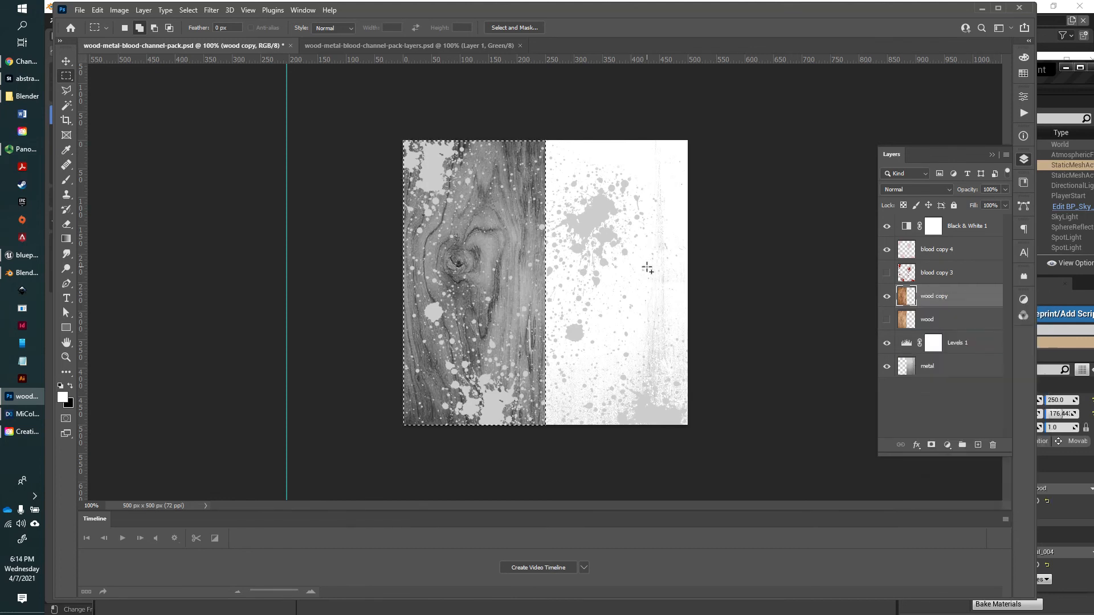
key("ctrl+d")
Step: Compare the metal layer without and with the Levels 1 adjustment applied
left_click(973, 363)
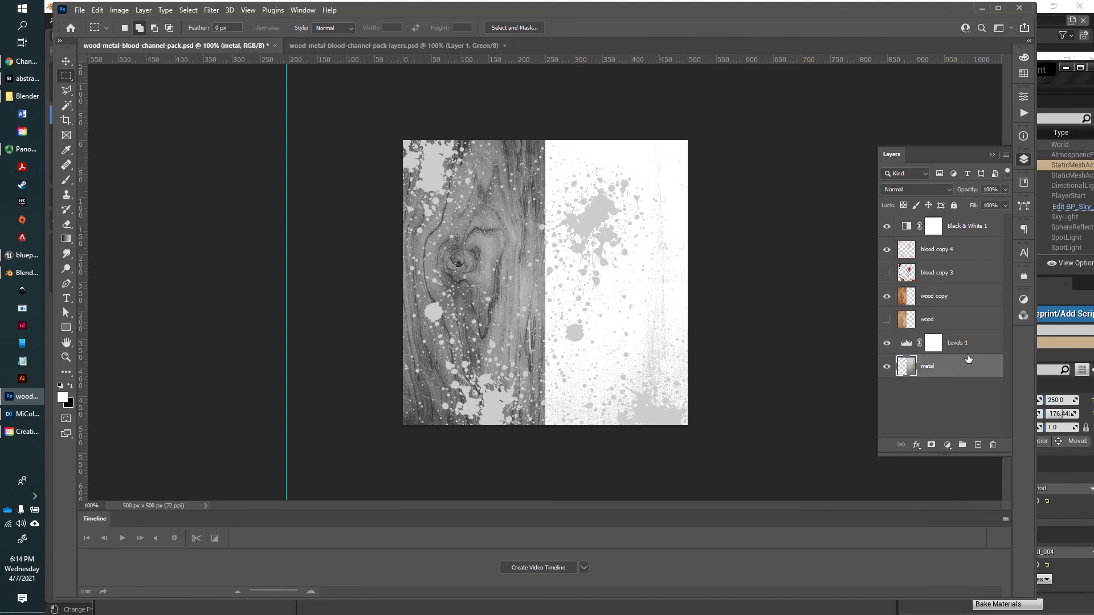
left_click(887, 344)
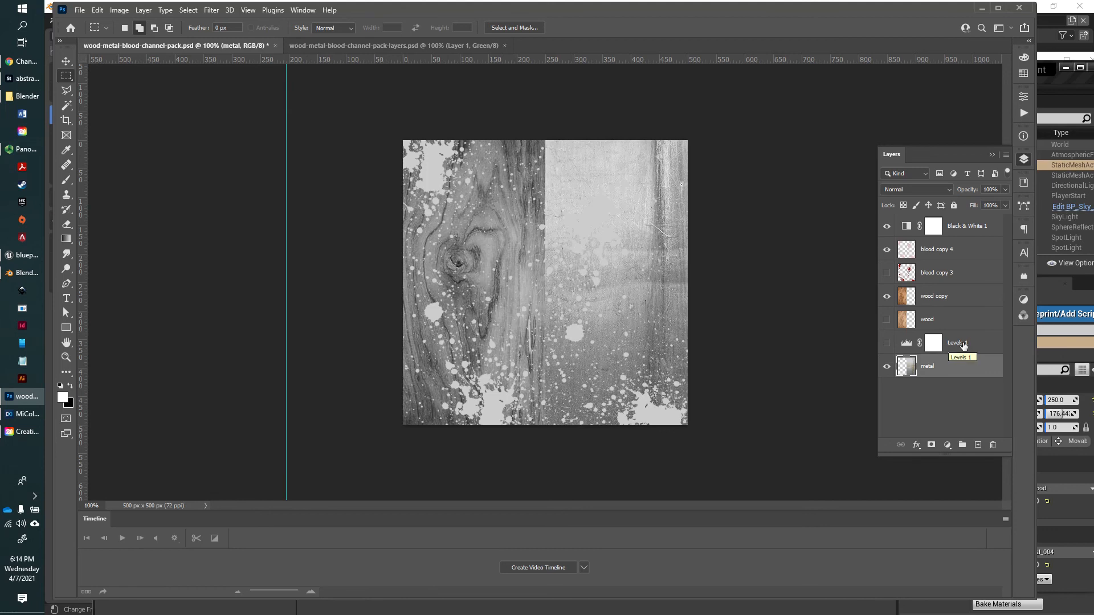
left_click(887, 343)
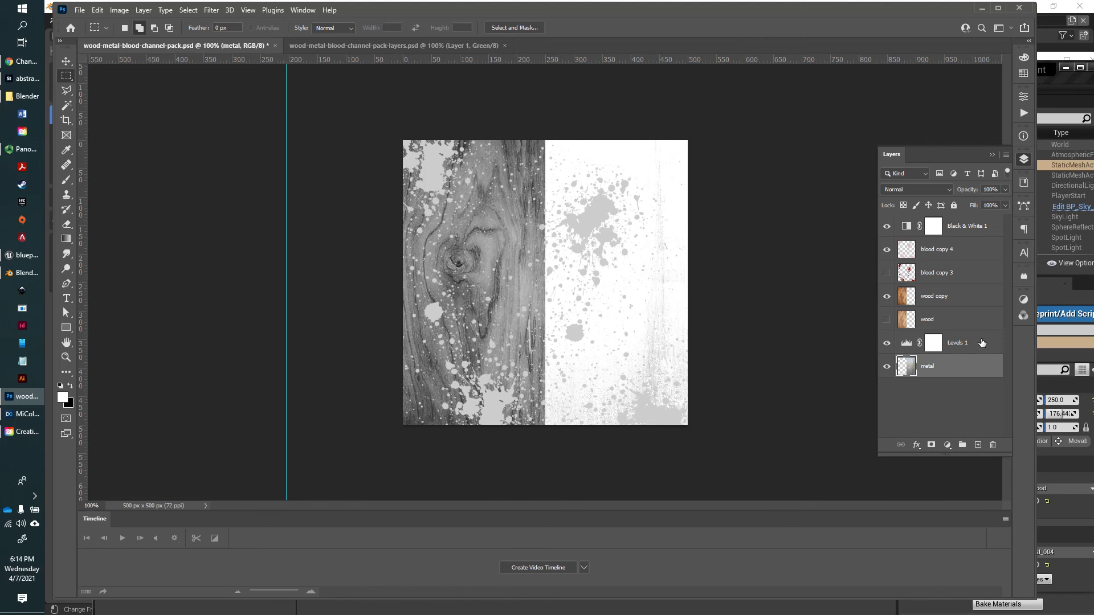
Step: Darken the metal by setting the Levels 1 adjustment's input levels to 192, 0.59 and 255
left_click(982, 343)
double_click(963, 344)
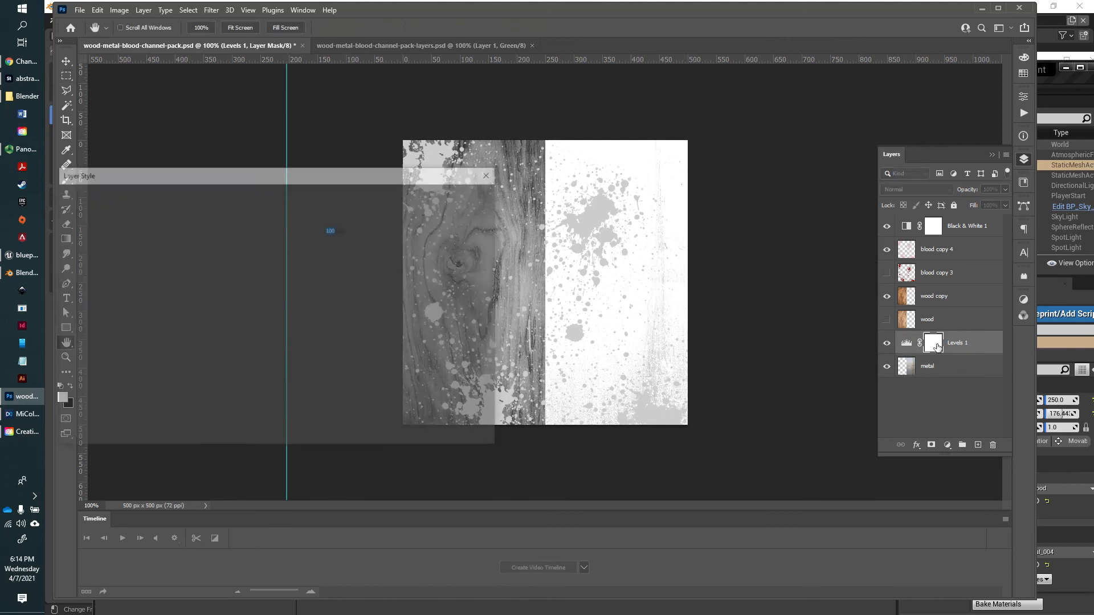
left_click(481, 217)
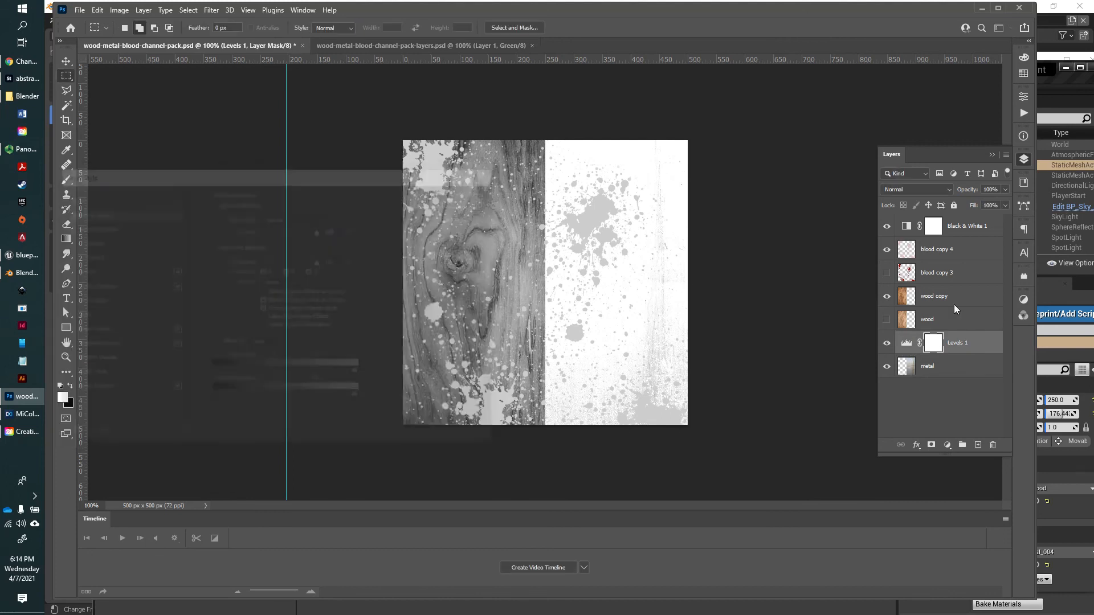
double_click(903, 345)
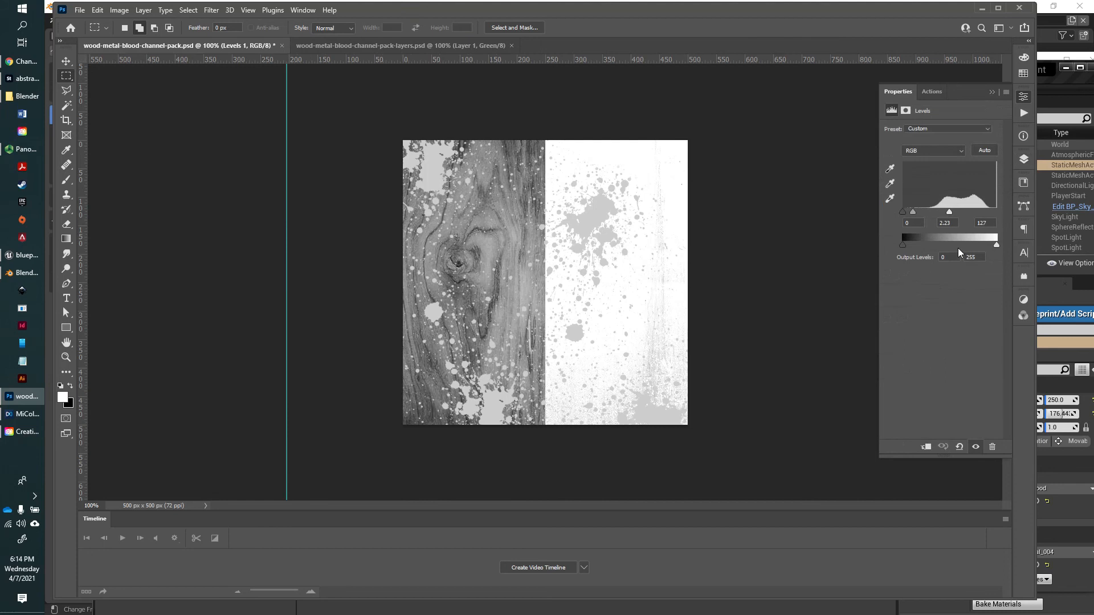
left_click_drag(917, 211, 1003, 211)
left_click_drag(911, 213, 973, 214)
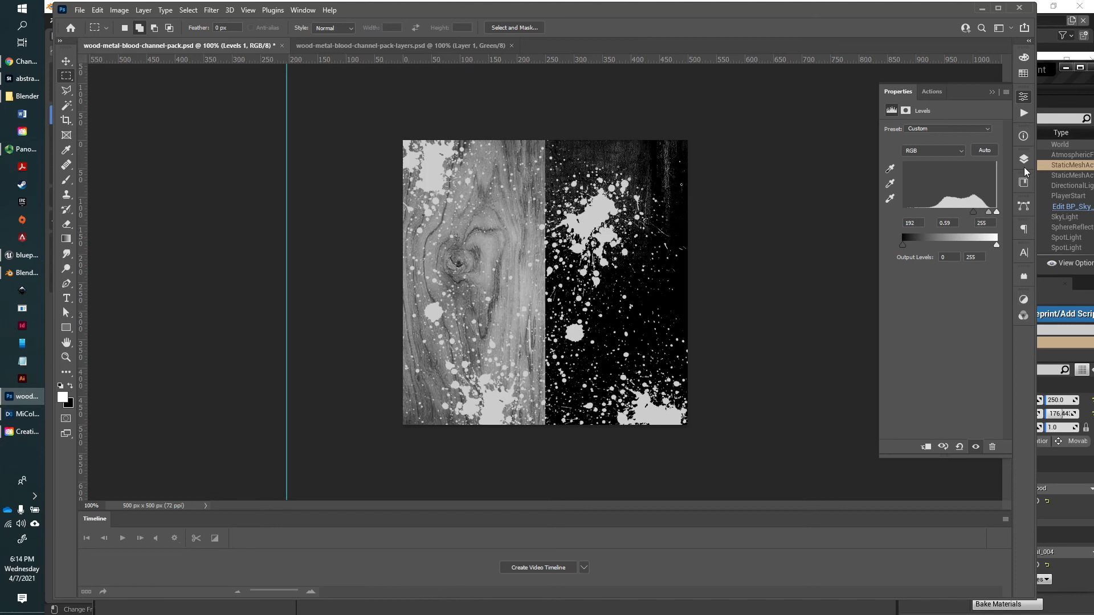
left_click(1024, 160)
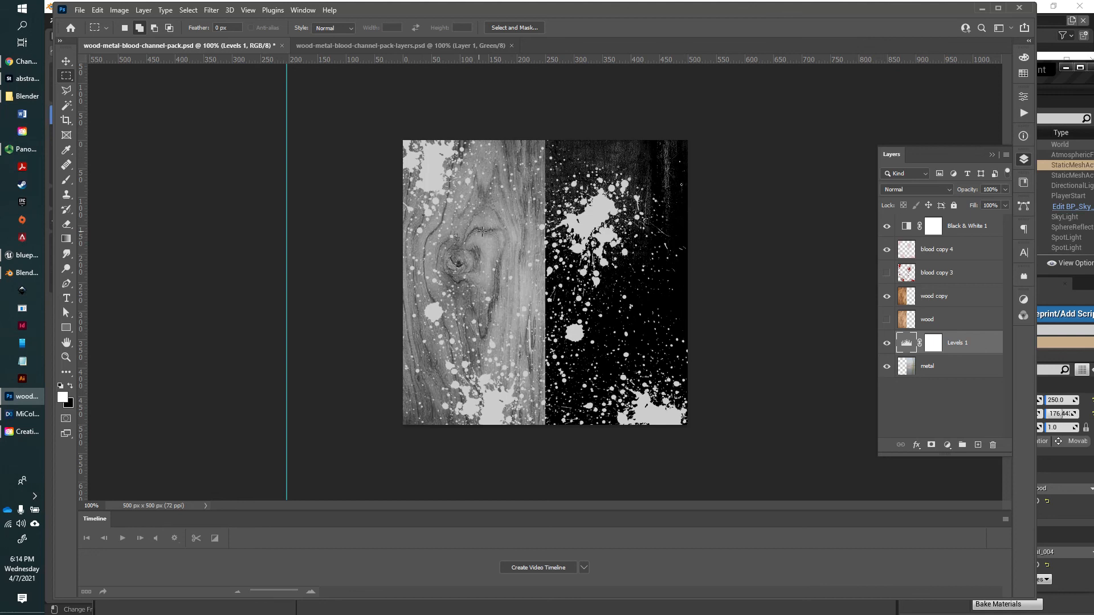
Step: Apply a Levels adjustment to the wood copy layer with input levels 48, 1.15 and 189
left_click(939, 298)
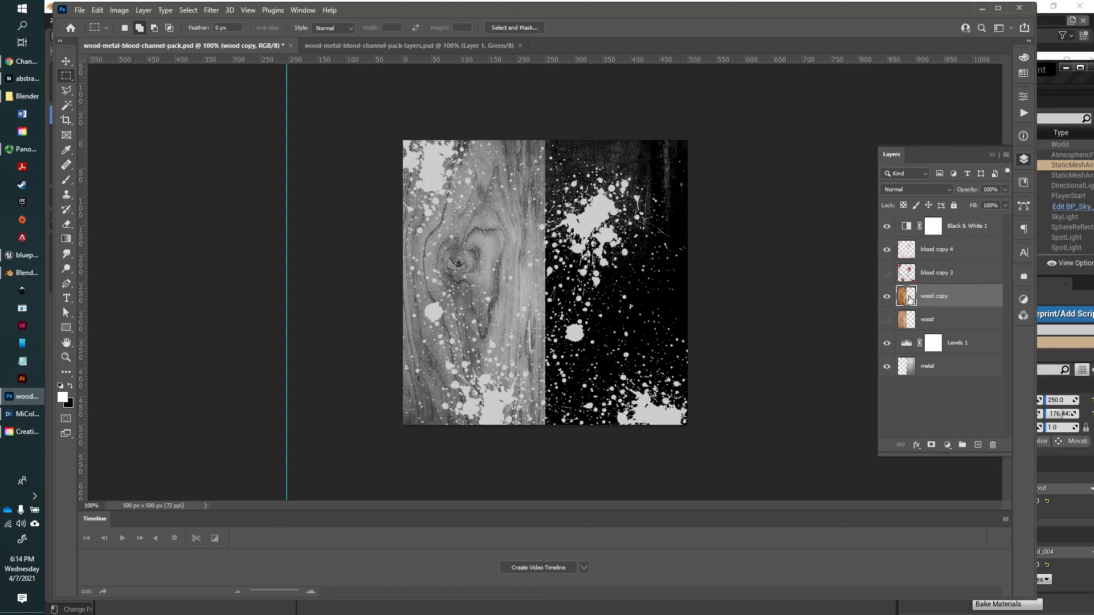
left_click(125, 11)
mouse_move(132, 40)
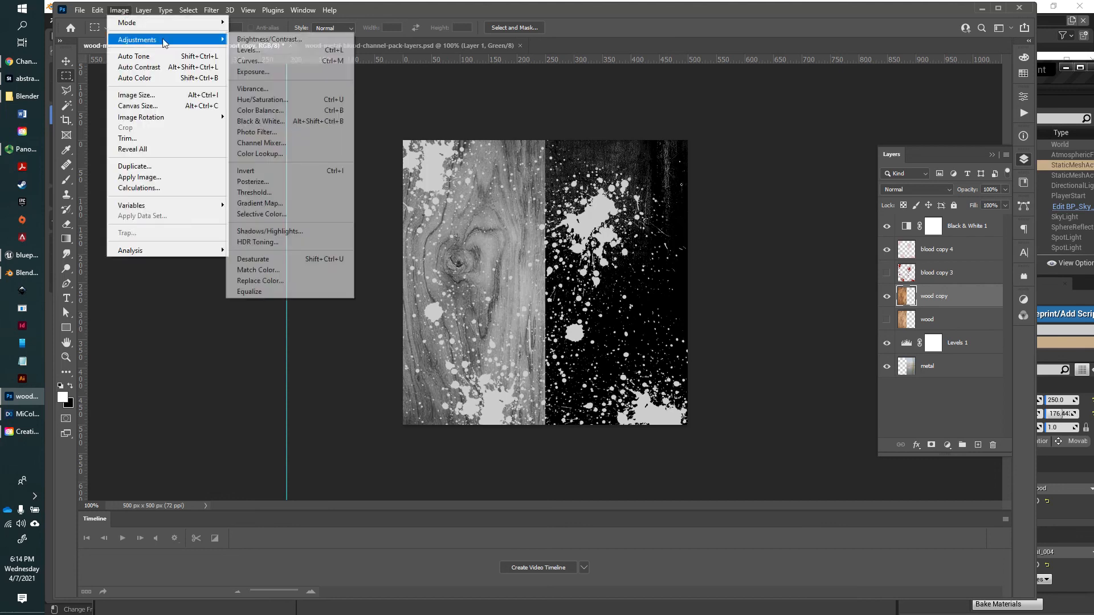
left_click(246, 51)
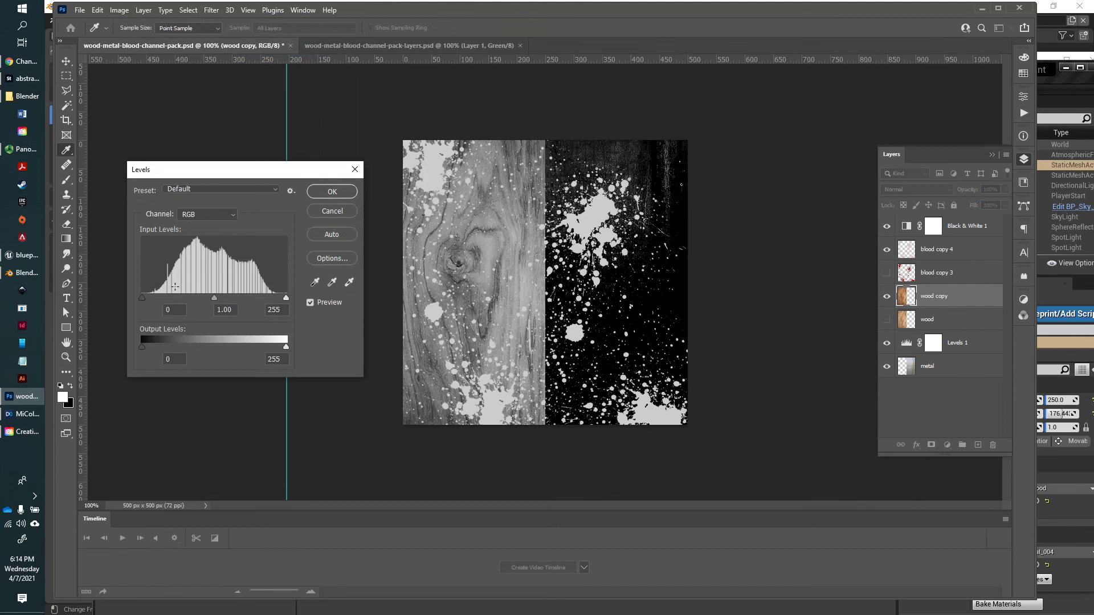
left_click_drag(209, 298, 170, 297)
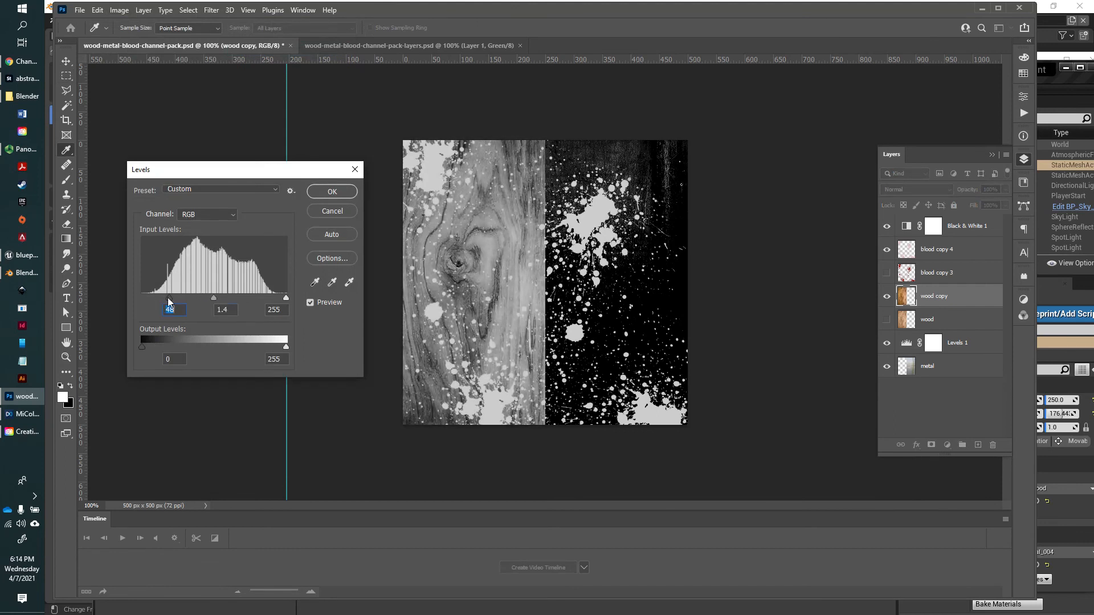
left_click_drag(285, 297, 248, 297)
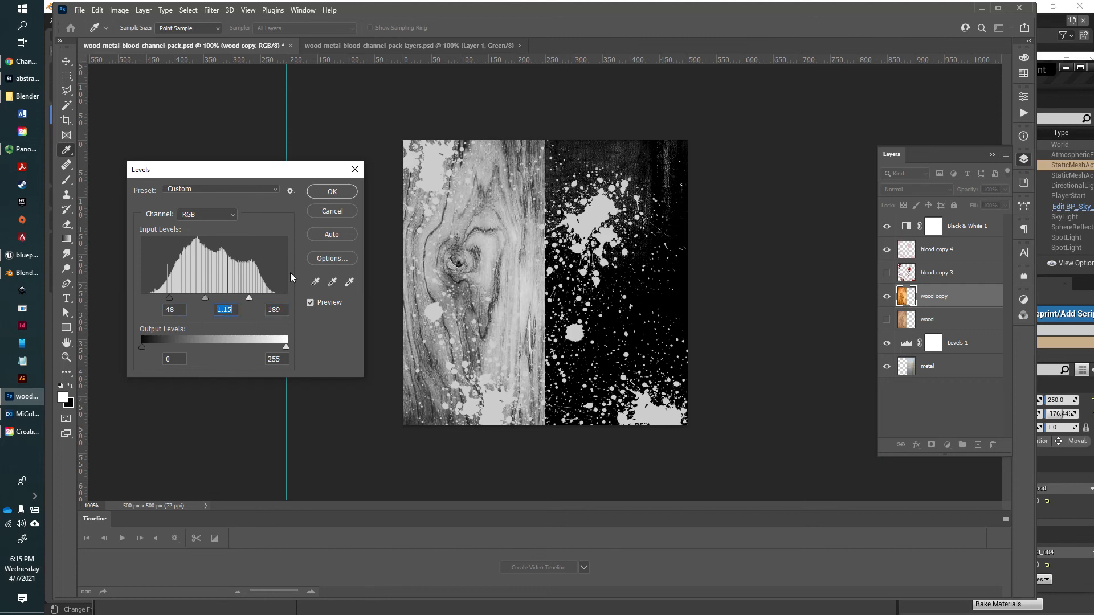
left_click(336, 192)
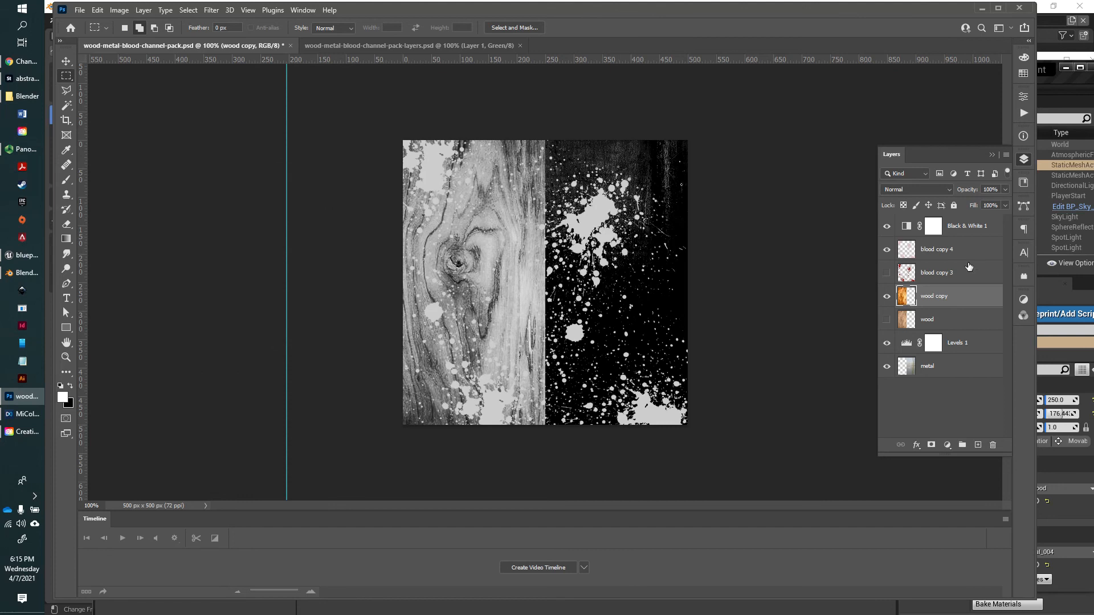
Step: Hide the blood copy 4 layer and show the blood copy 3 layer instead
left_click(941, 252)
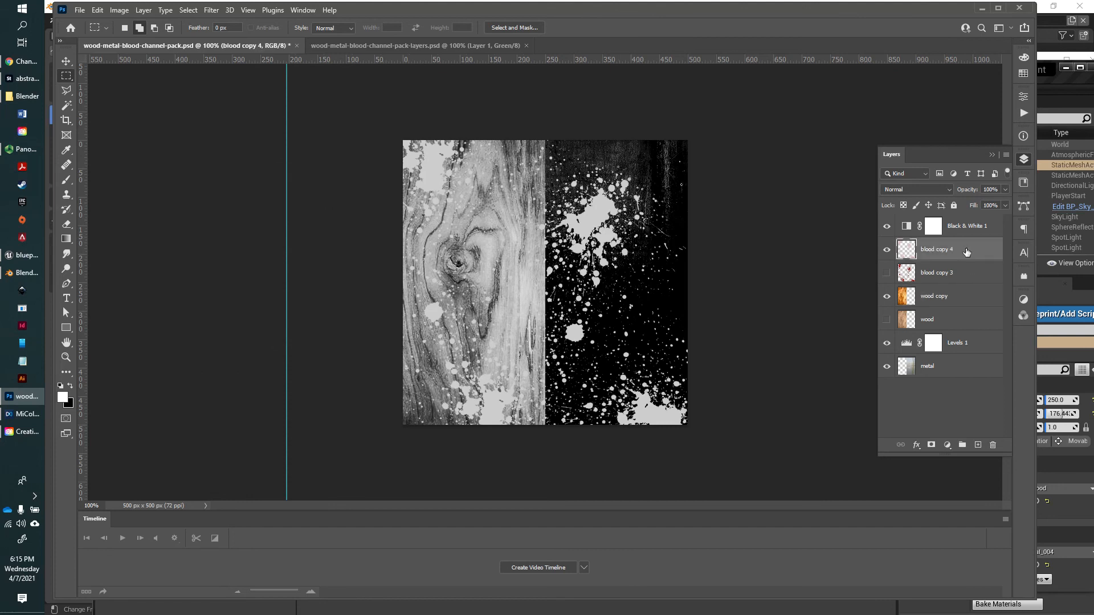
left_click(886, 249)
left_click(936, 273)
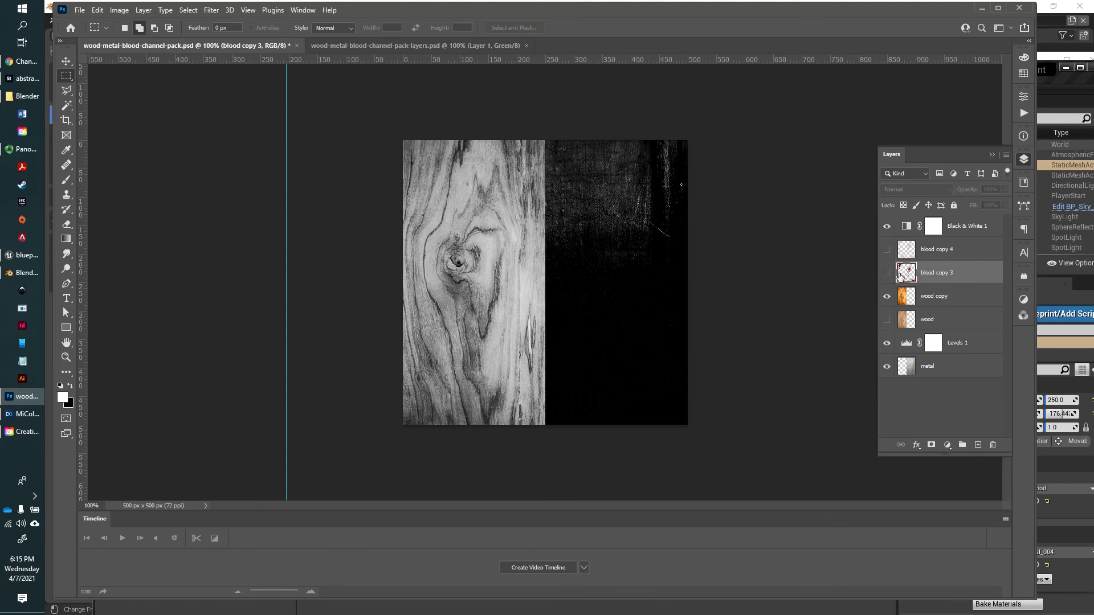
left_click(886, 272)
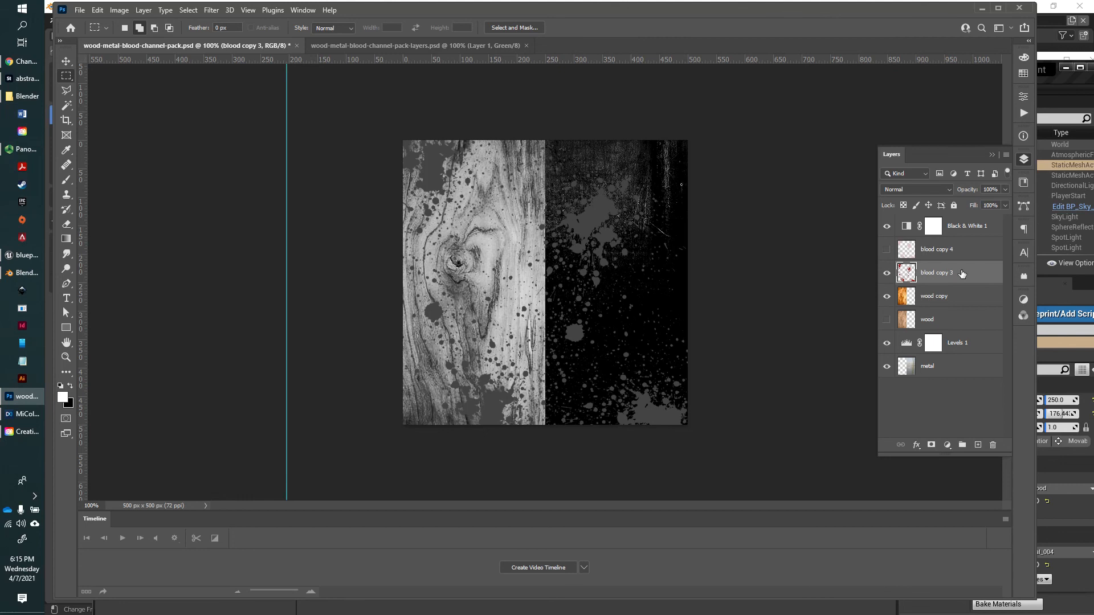
Step: Duplicate the blood copy 3 layer, hide the duplicate and select the original
left_click_drag(959, 275, 978, 445)
left_click(885, 274)
left_click(935, 296)
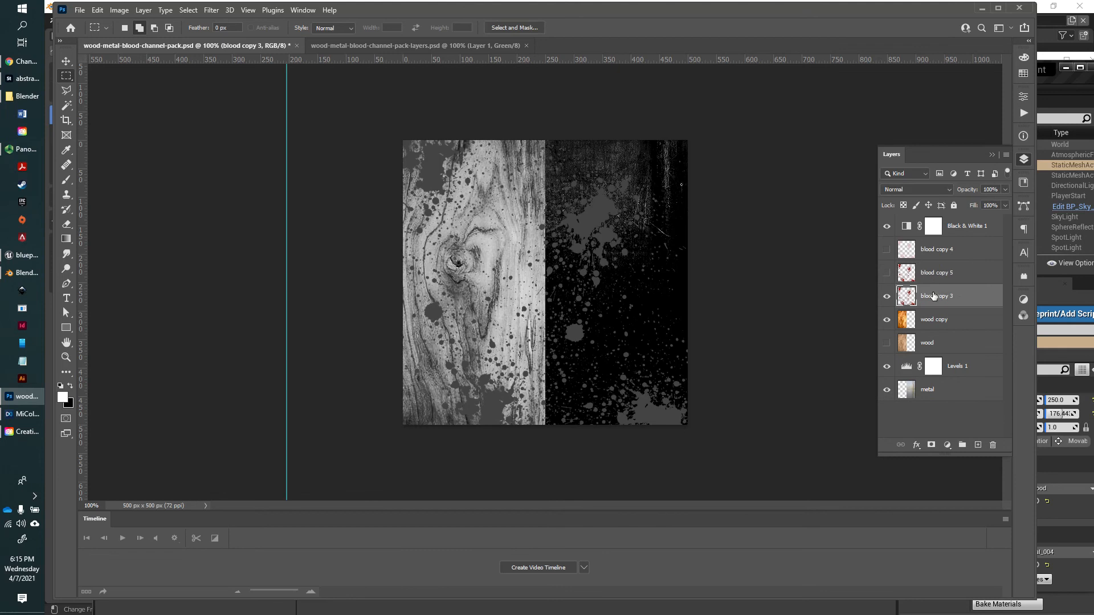
Step: Apply a Levels adjustment to the blood copy 3 layer, raising the black input level until the splatters turn black
left_click(119, 10)
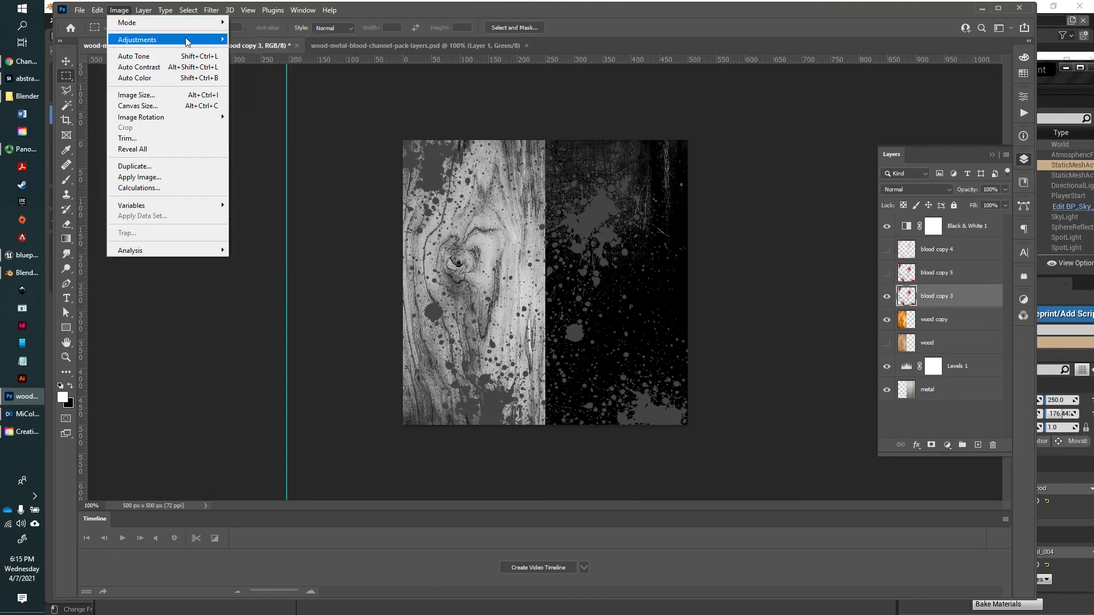
left_click(246, 50)
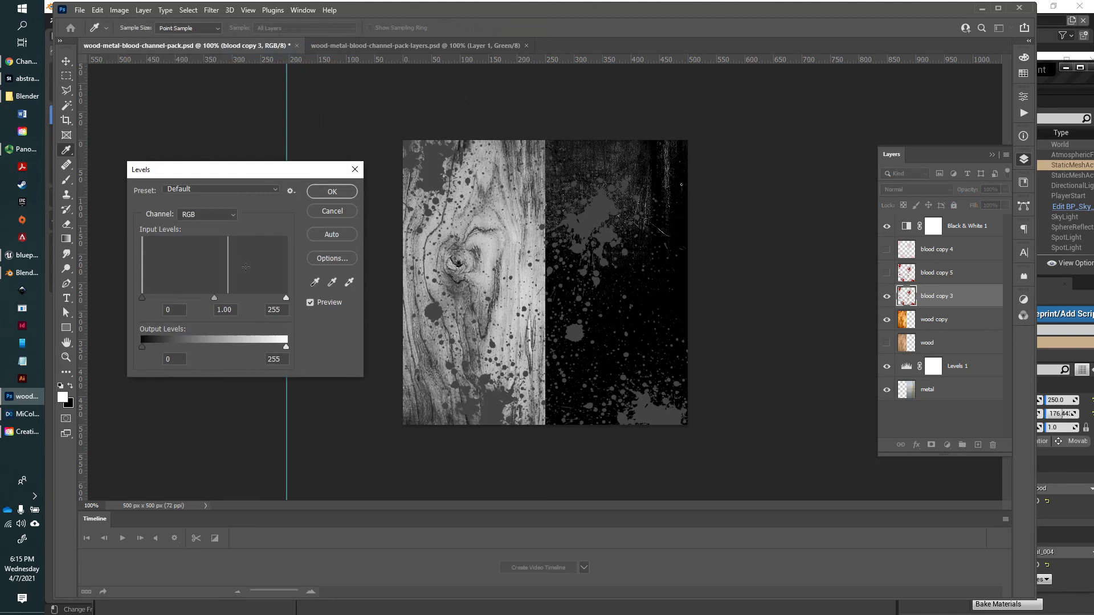
left_click_drag(286, 299, 367, 295)
left_click_drag(142, 298, 230, 302)
left_click(333, 192)
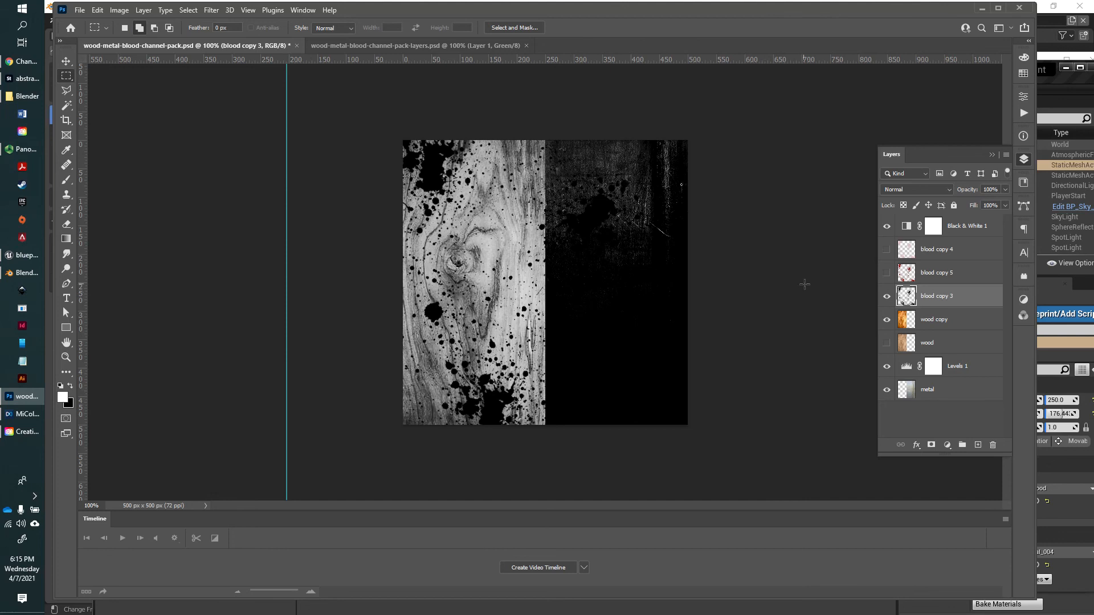
Step: Flatten the image and copy the entire canvas
left_click(1007, 155)
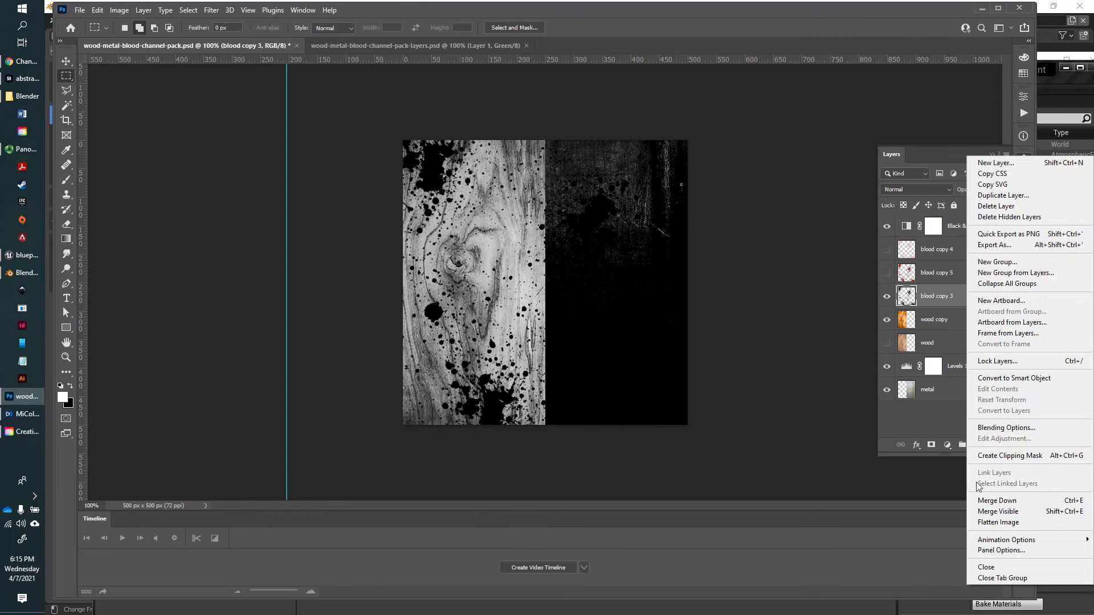
left_click(996, 523)
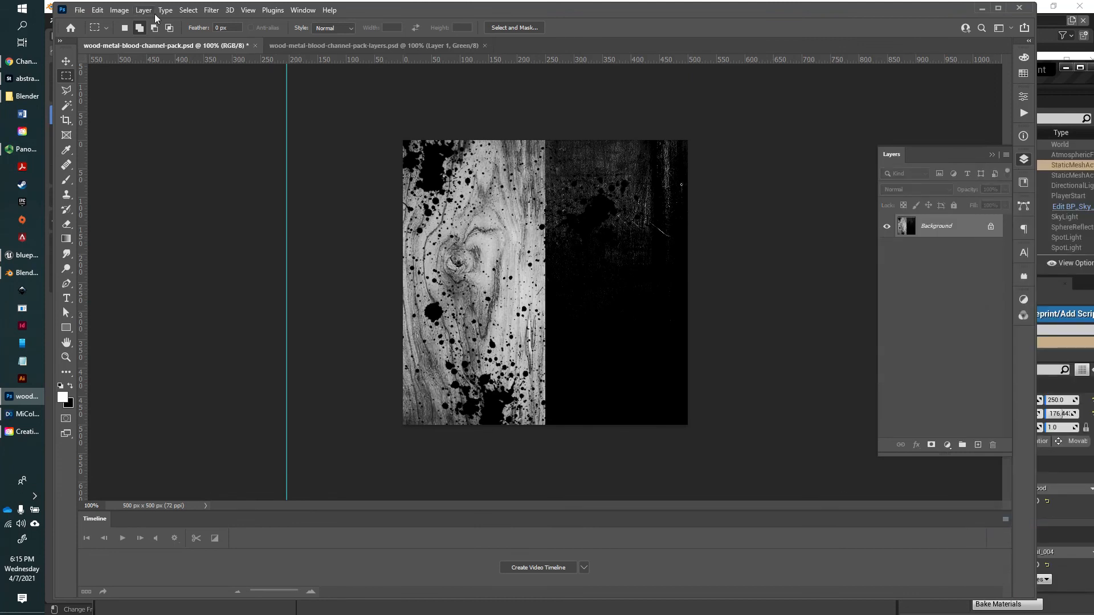
left_click(194, 12)
left_click(196, 22)
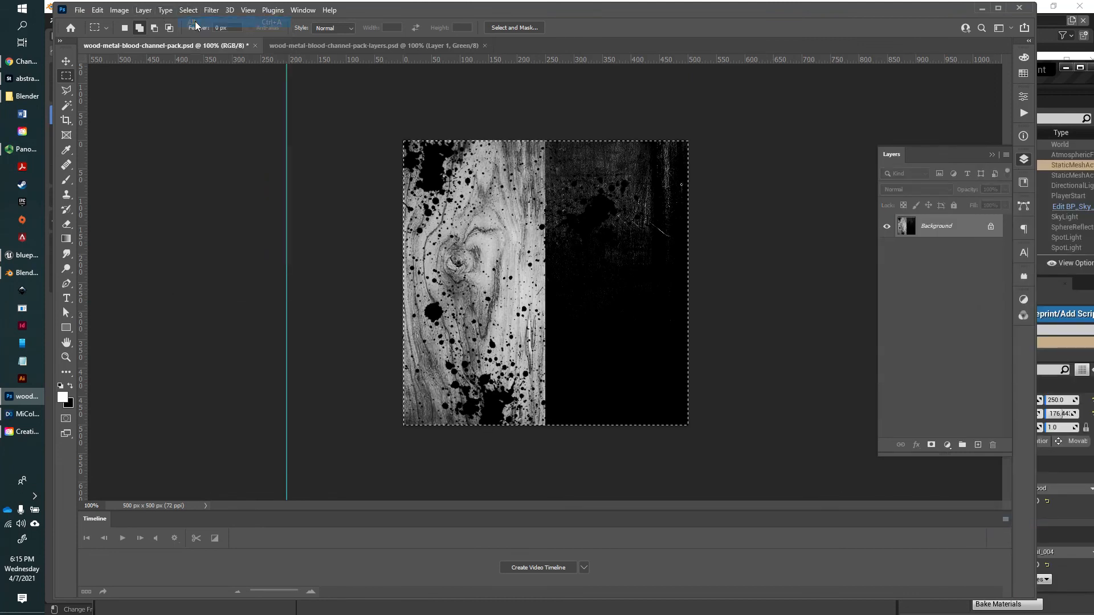
left_click(99, 11)
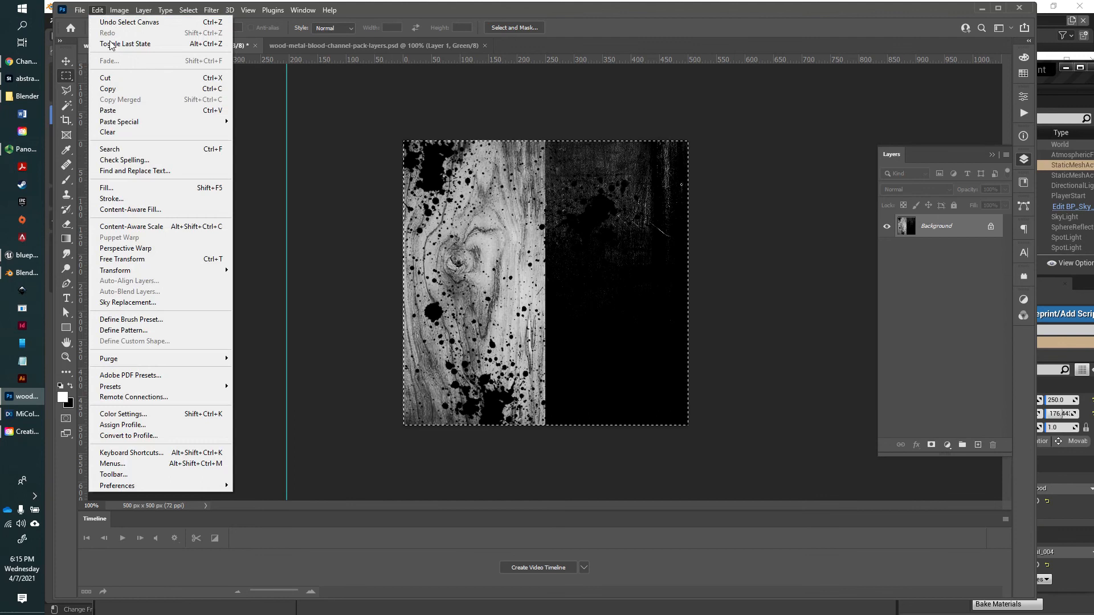
left_click(122, 85)
Step: Paste the copied image into the Blue channel of wood-metal-blood-channel-pack-layers.psd and deselect it
left_click(365, 44)
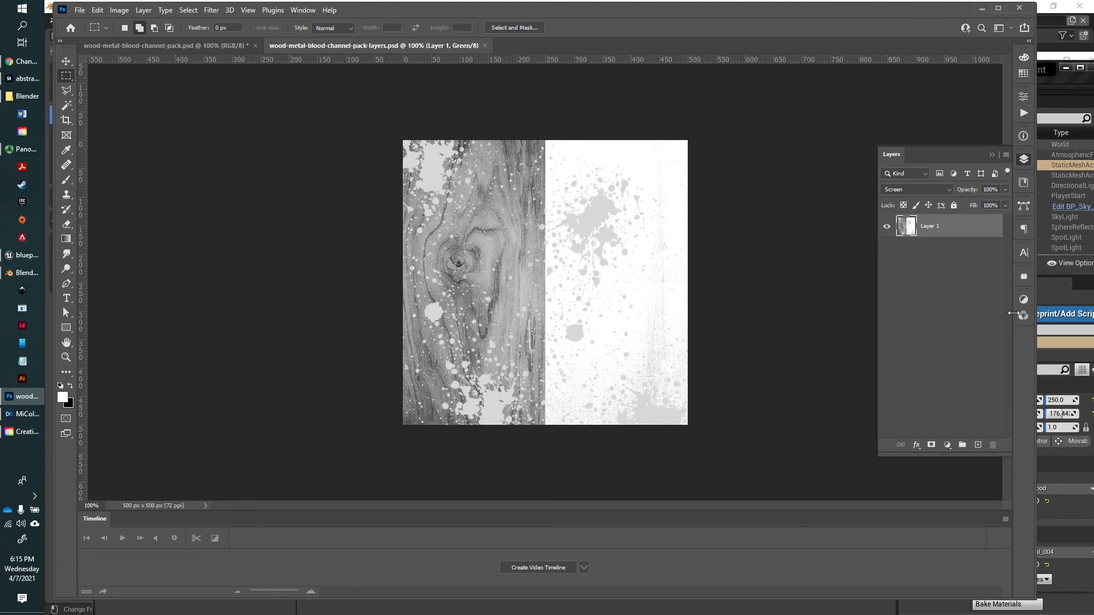
left_click(1023, 317)
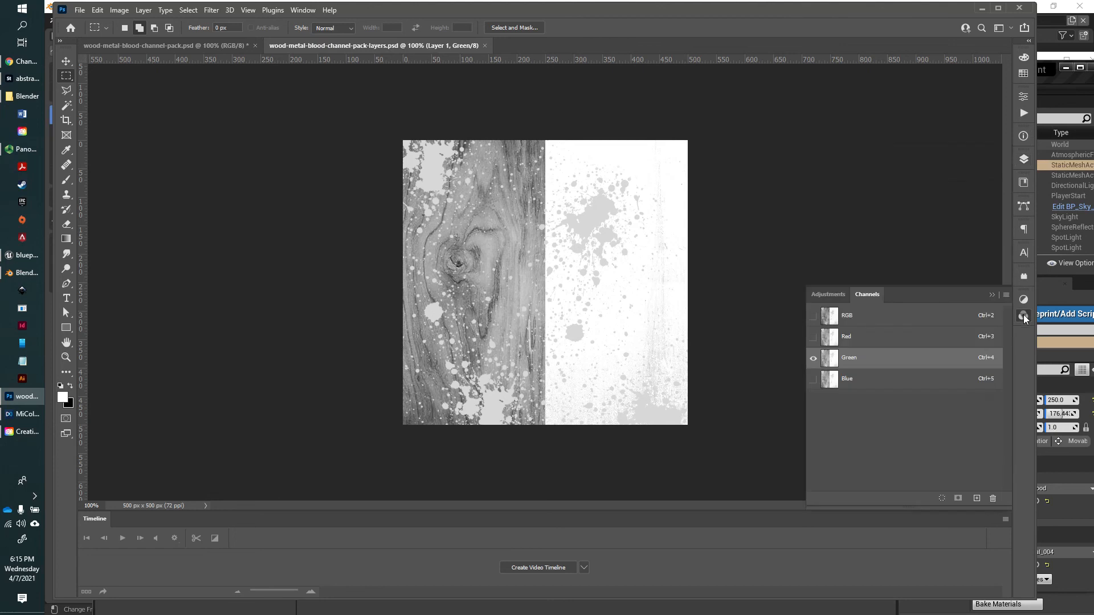
left_click(873, 380)
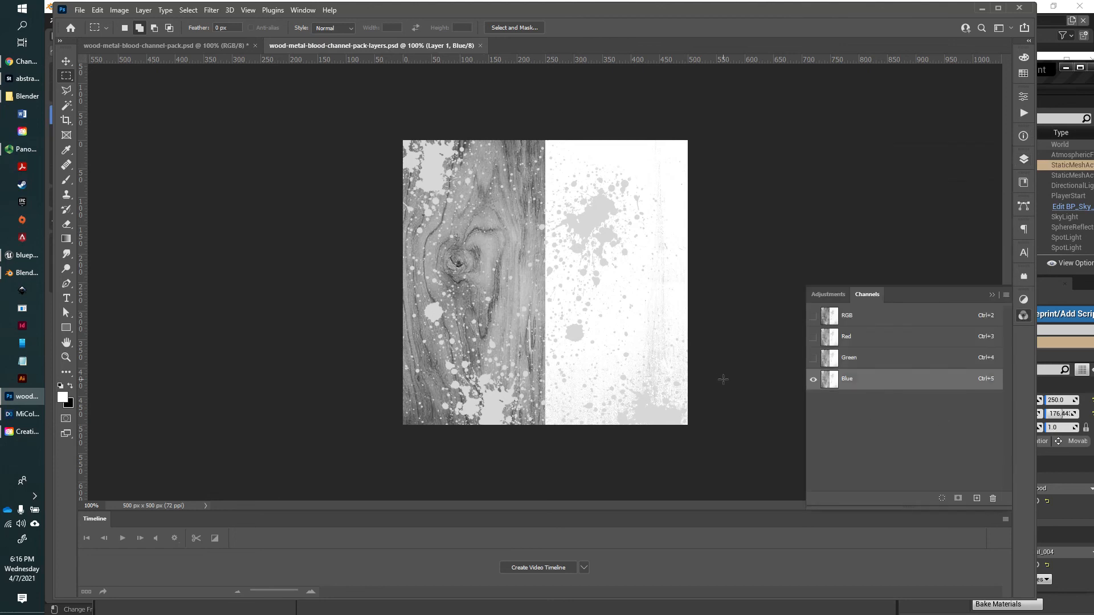
left_click(98, 10)
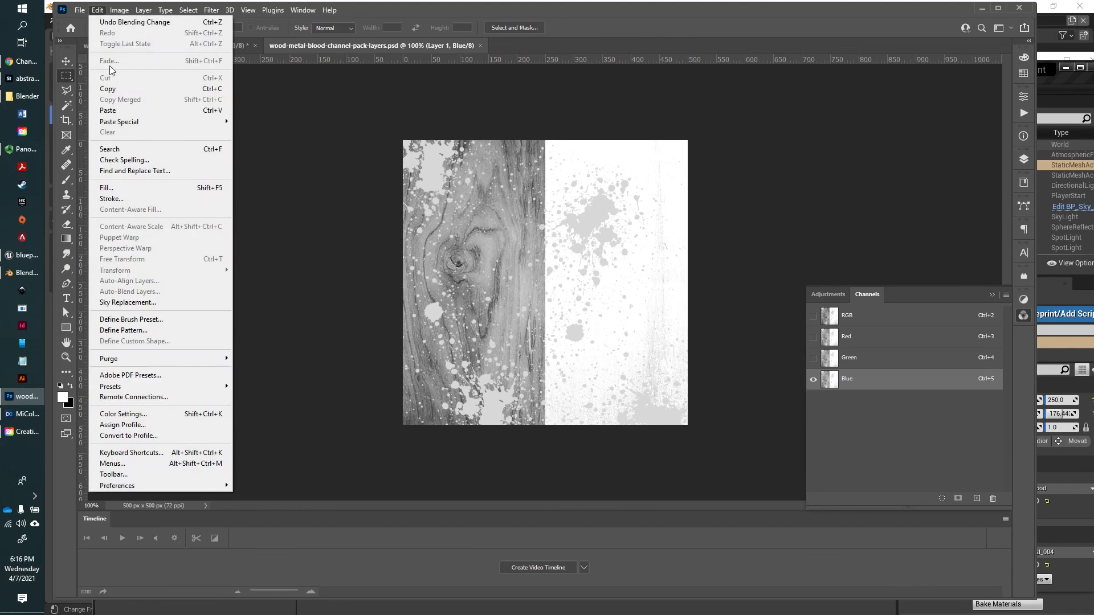
left_click(123, 109)
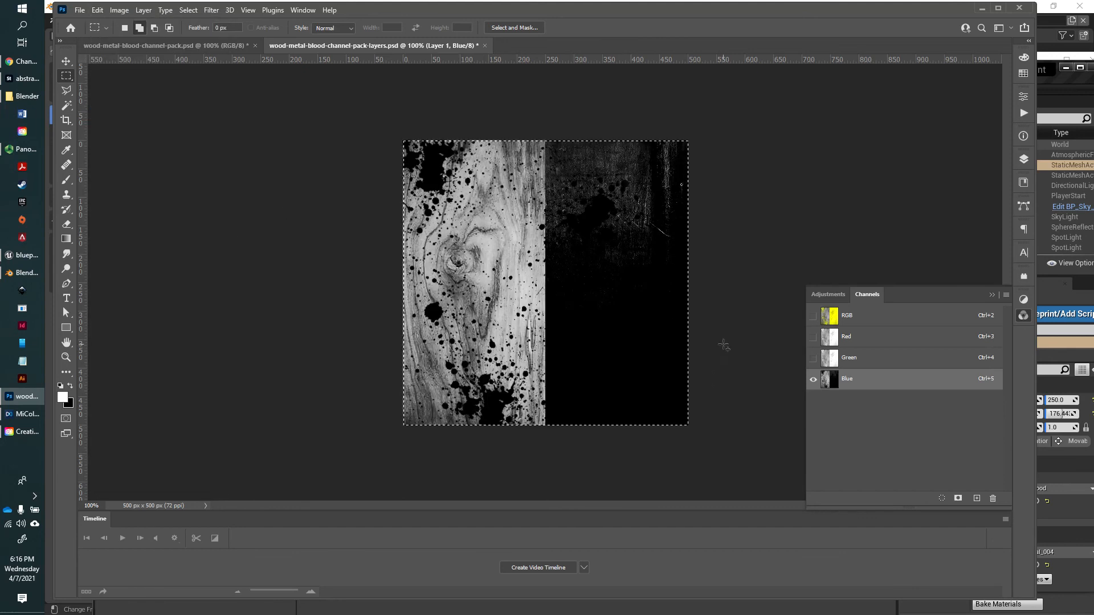
key("ctrl+d")
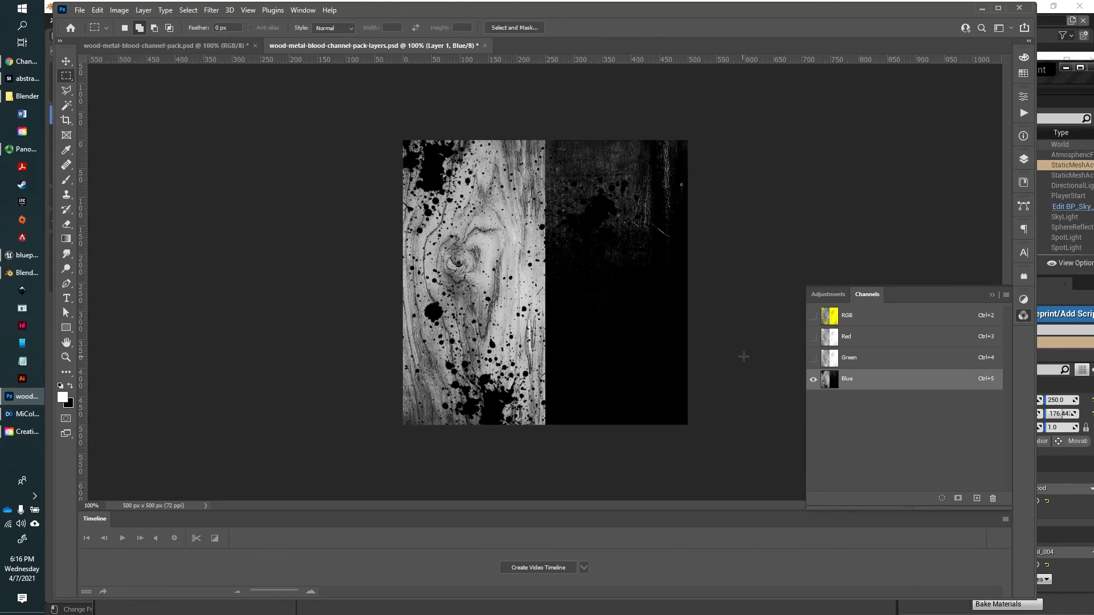
Step: Restore the unflattened layers of wood-metal-blood-channel-pack.psd, show the blood copy 4 layer and hide blood copy 3
left_click(860, 364)
left_click(856, 384)
left_click(859, 364)
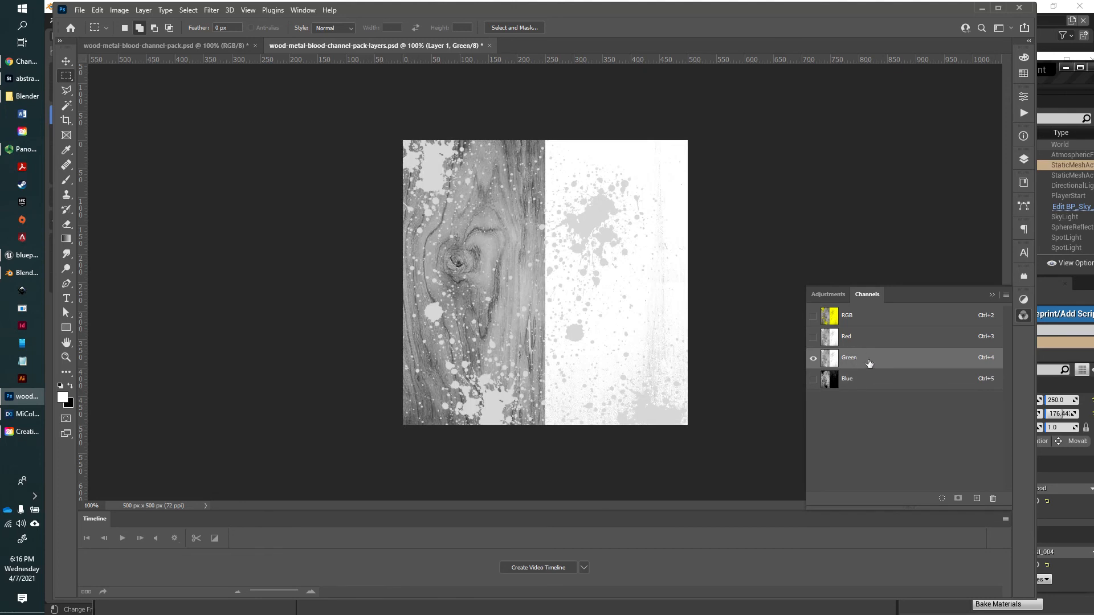
left_click(177, 46)
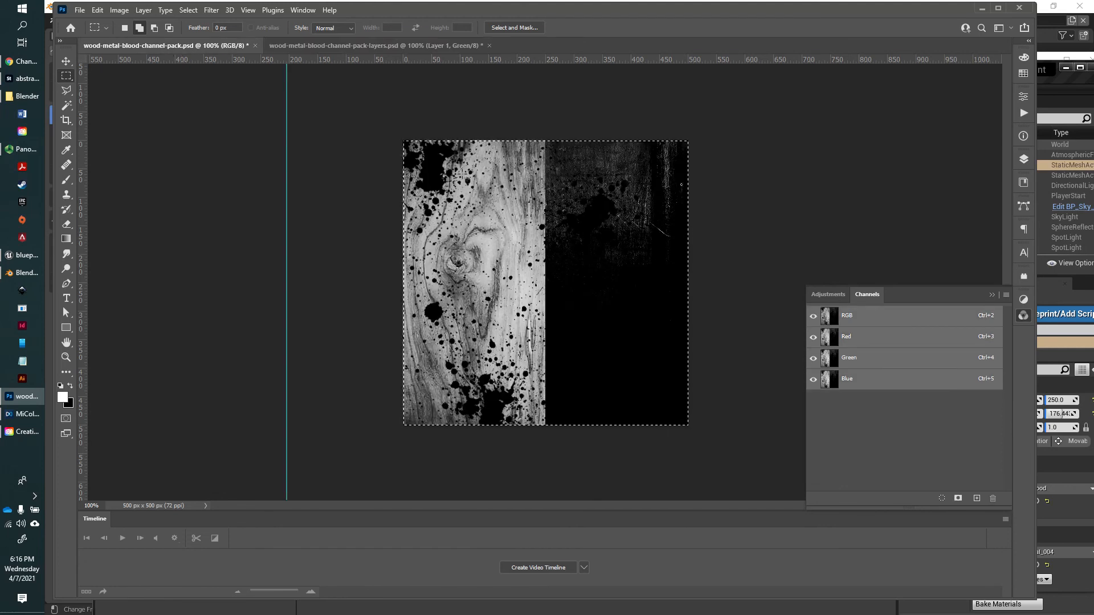
left_click(1024, 160)
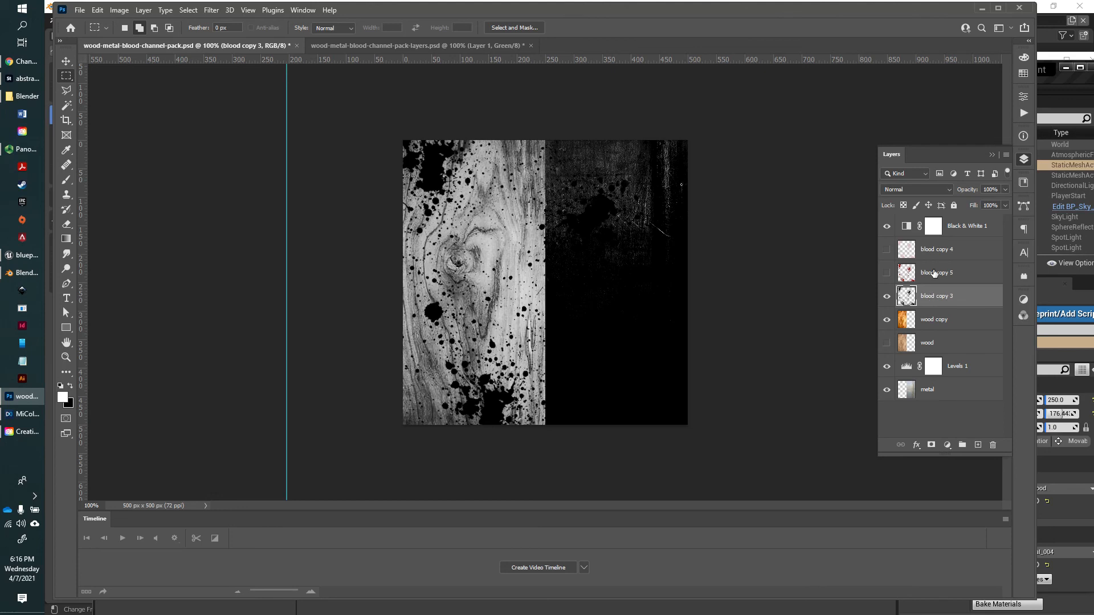
left_click(886, 249)
left_click(887, 296)
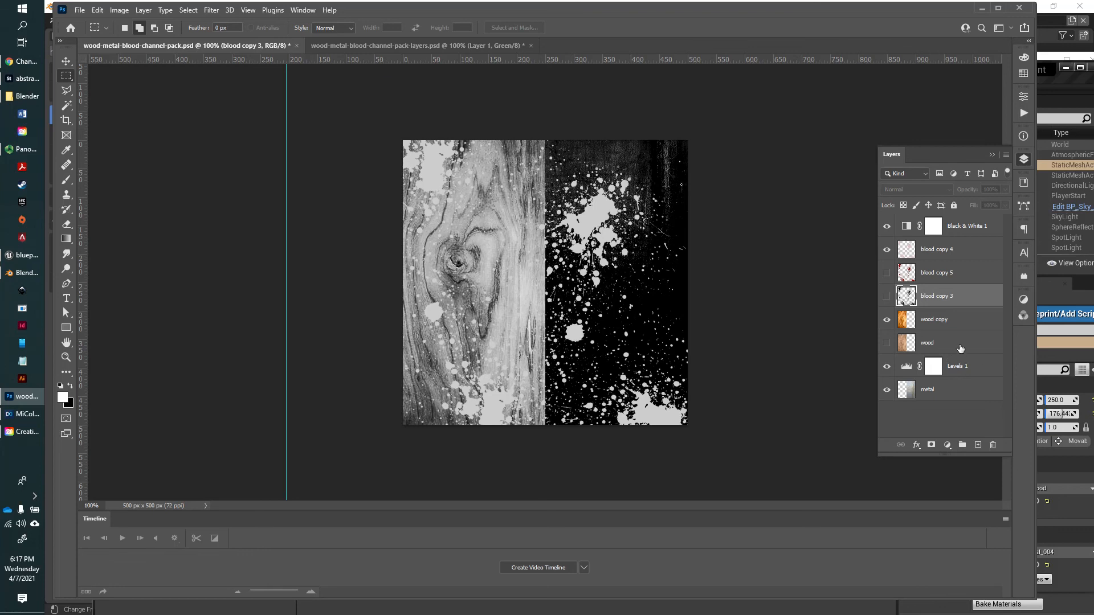
Step: Invert the colors of the wood copy layer
left_click(933, 344)
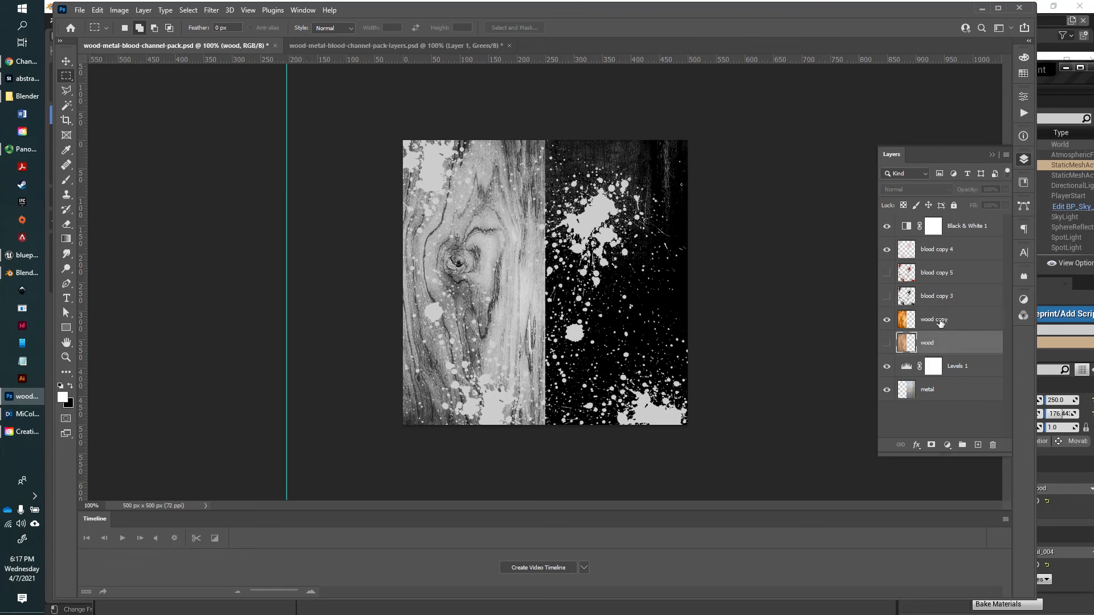
left_click(906, 320)
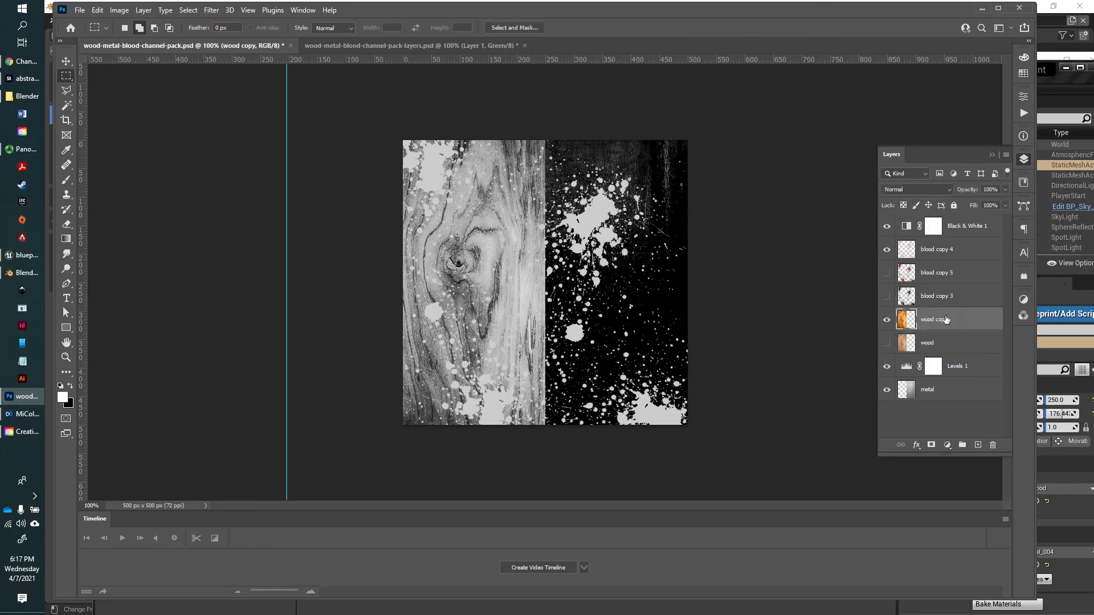
left_click(119, 10)
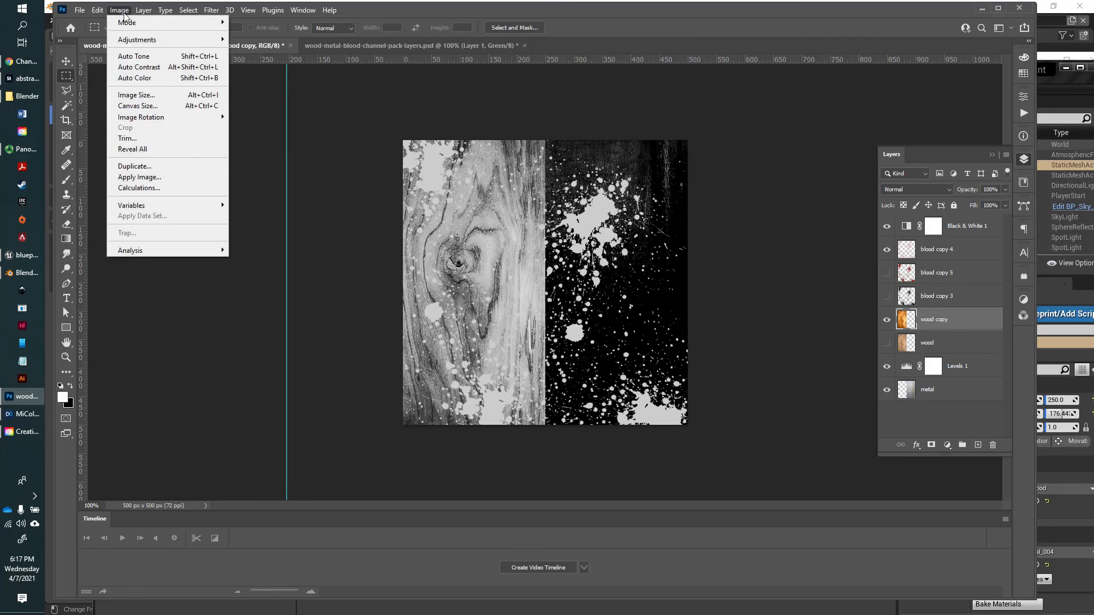
mouse_move(176, 44)
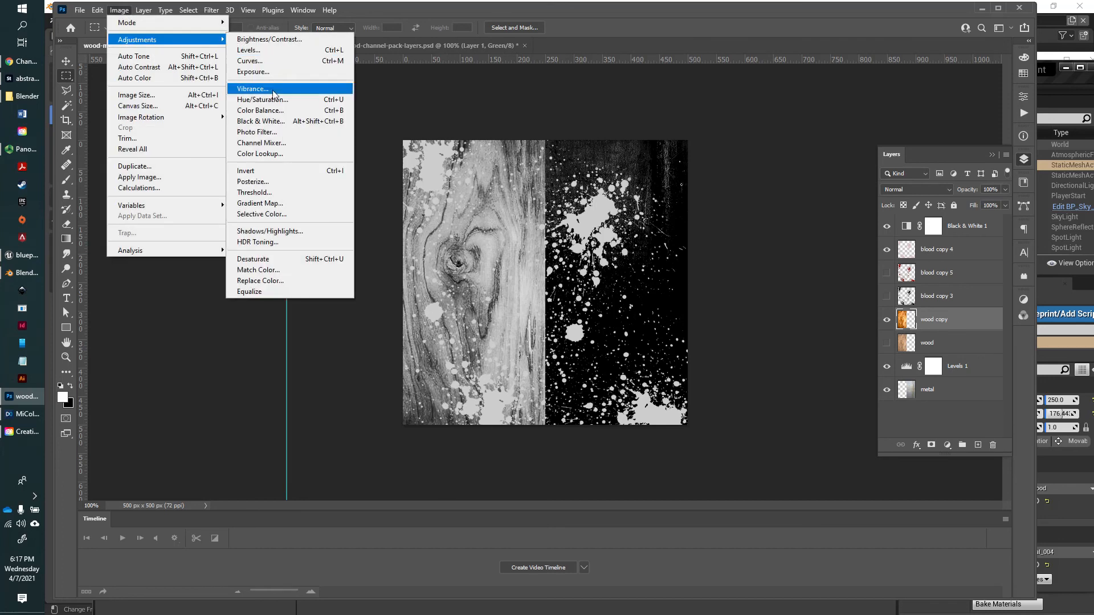
left_click(264, 171)
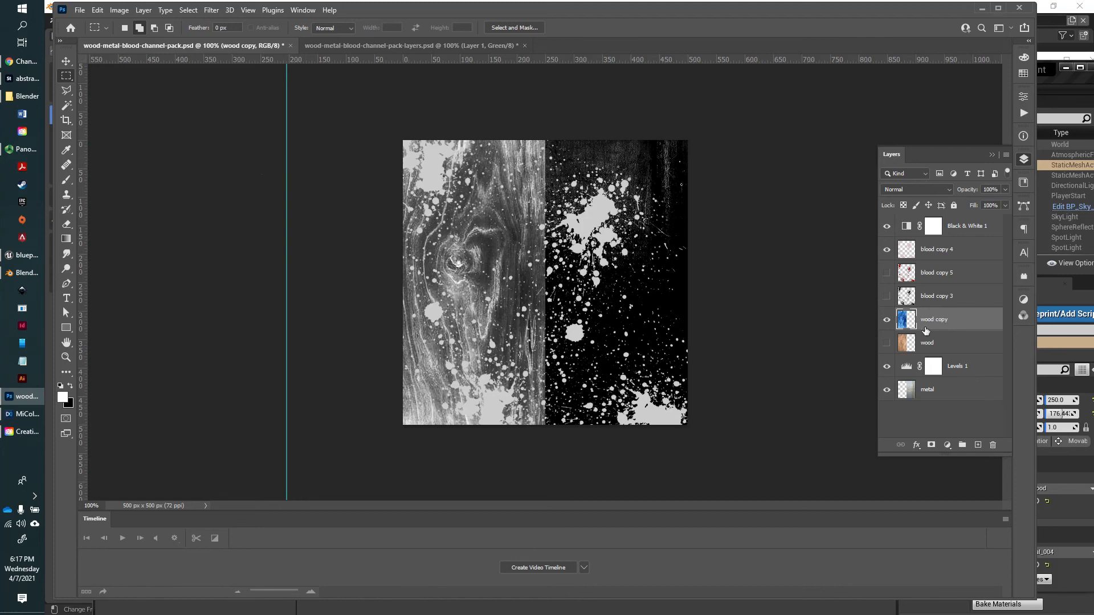
Step: Apply a Levels adjustment to the wood copy layer with black input level 71 and white input level 163
left_click(119, 10)
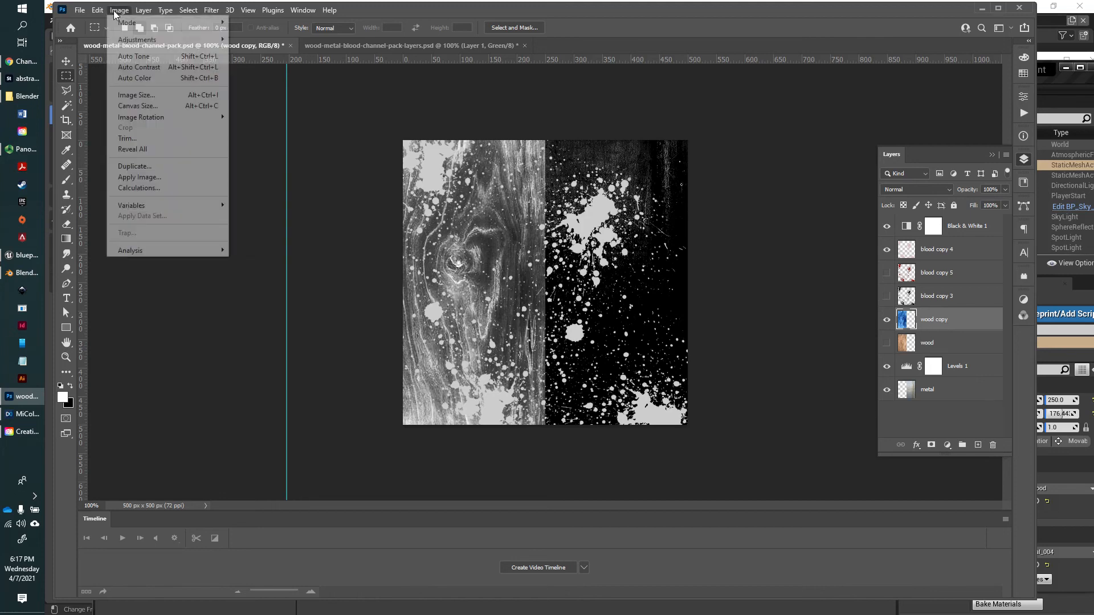
mouse_move(137, 39)
left_click(265, 51)
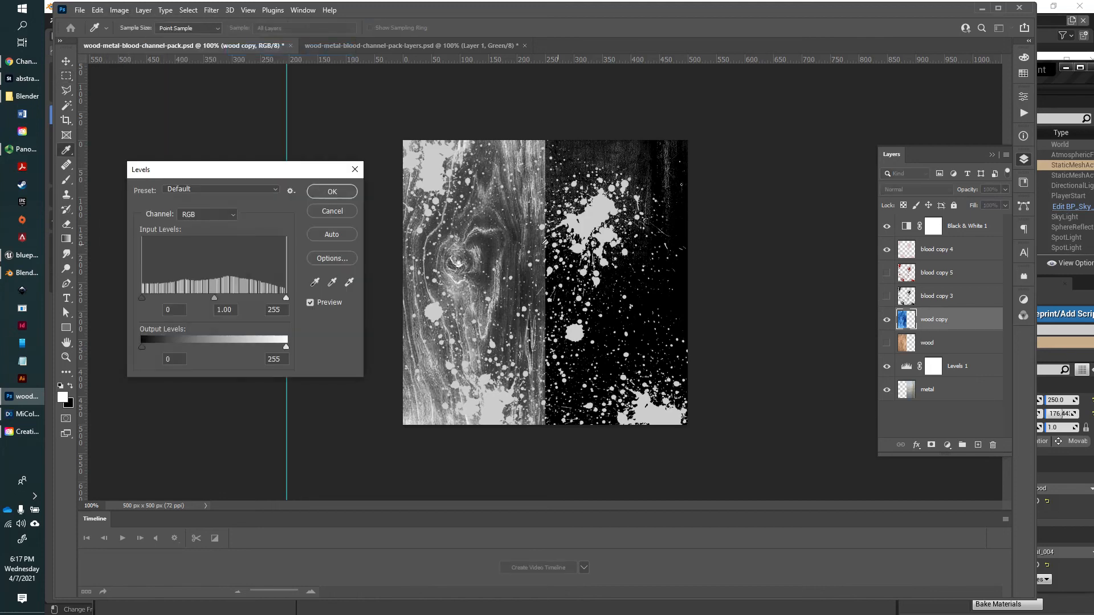
left_click_drag(150, 296, 172, 298)
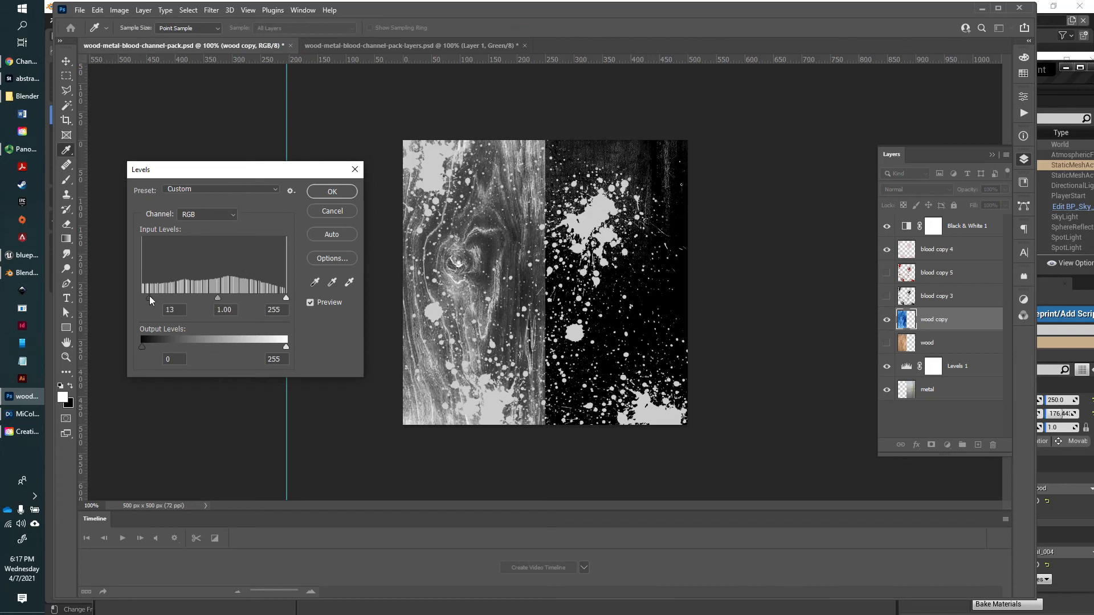
left_click_drag(279, 296, 234, 299)
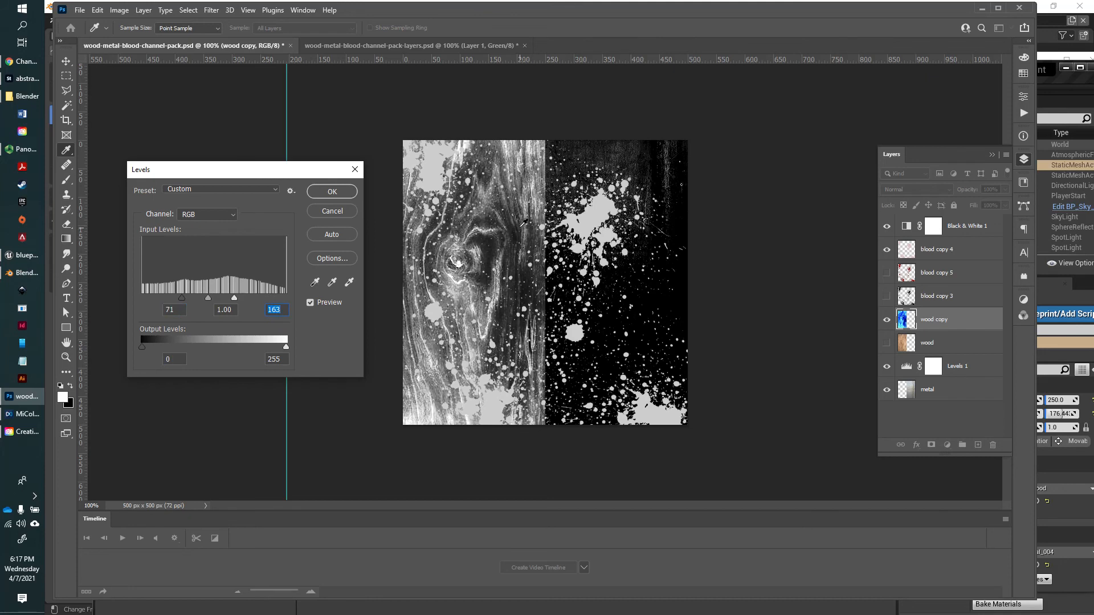
left_click(332, 192)
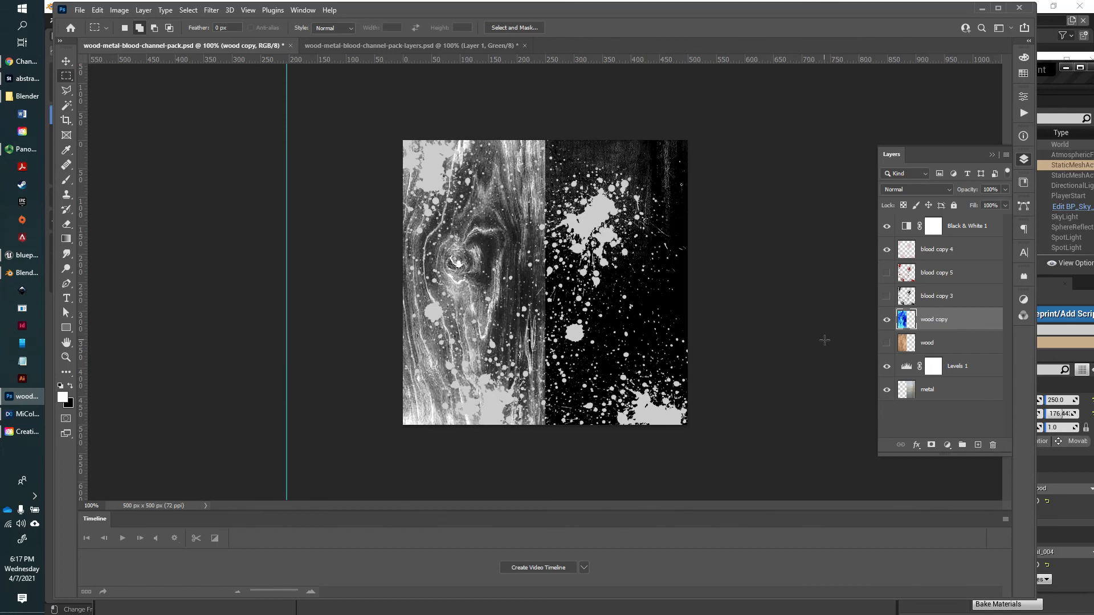
Step: Flatten the inverted-wood version of the image and copy the whole canvas
left_click(1006, 154)
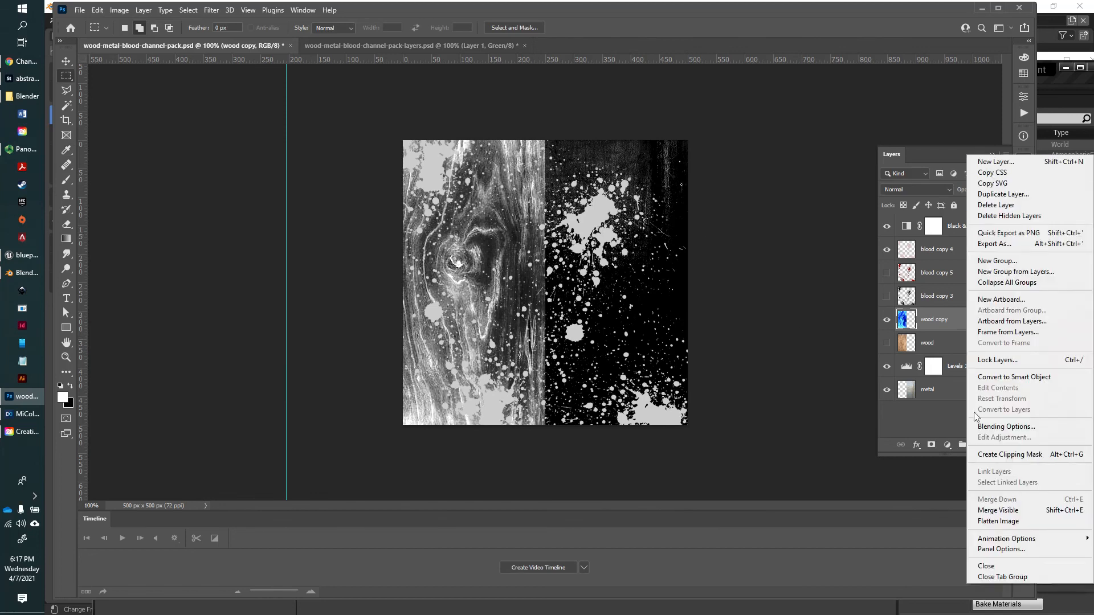
left_click(998, 521)
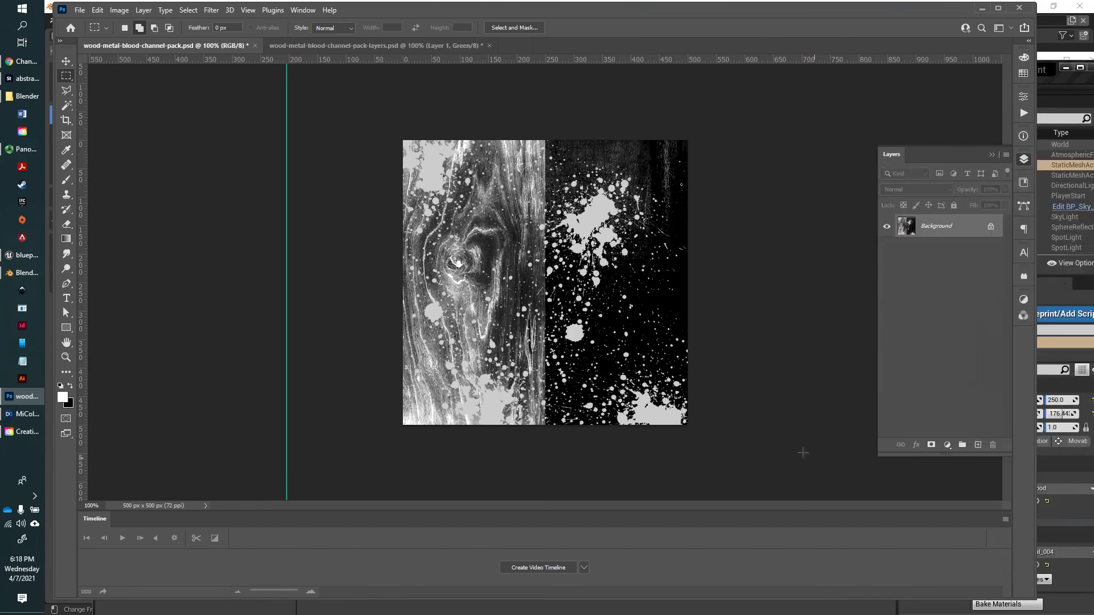
left_click(188, 10)
left_click(192, 24)
left_click(98, 10)
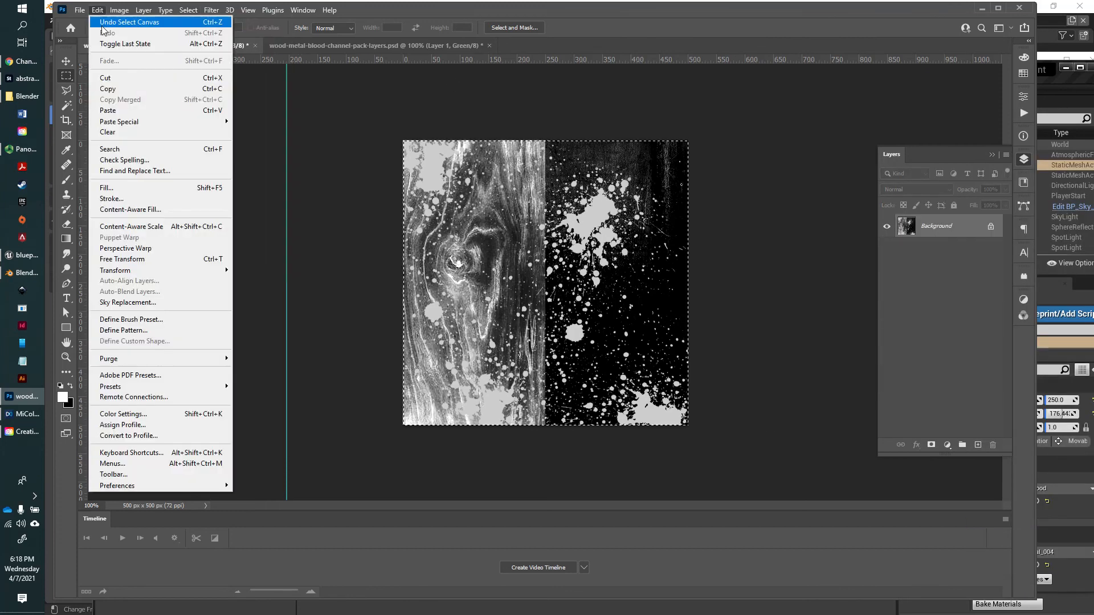
left_click(108, 88)
Step: Paste the copied image into the Red channel of wood-metal-blood-channel-pack-layers.psd and deselect it
left_click(344, 46)
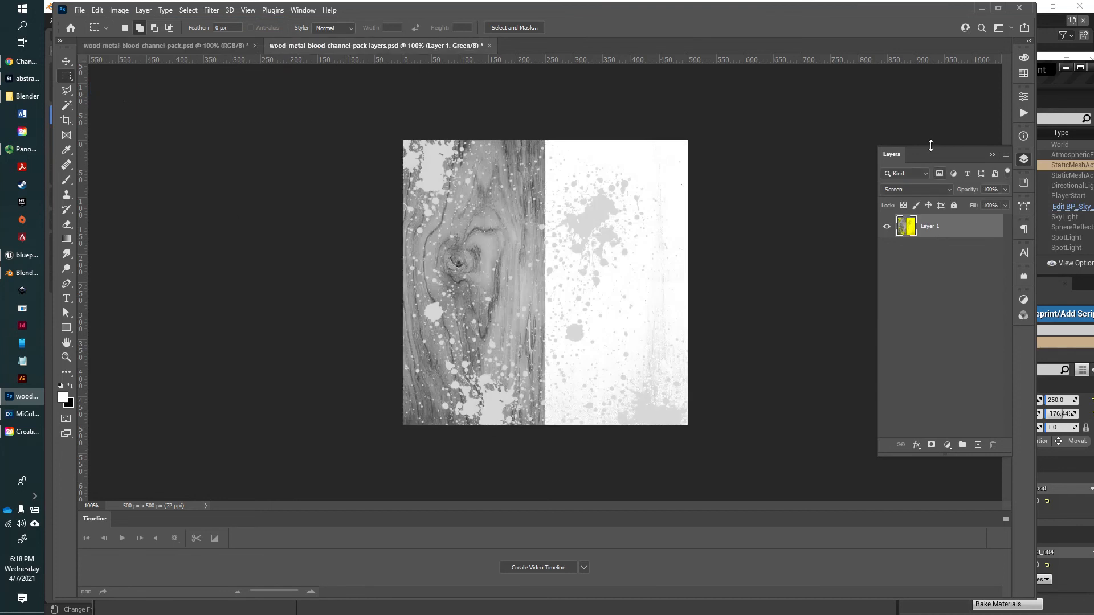
left_click(1024, 316)
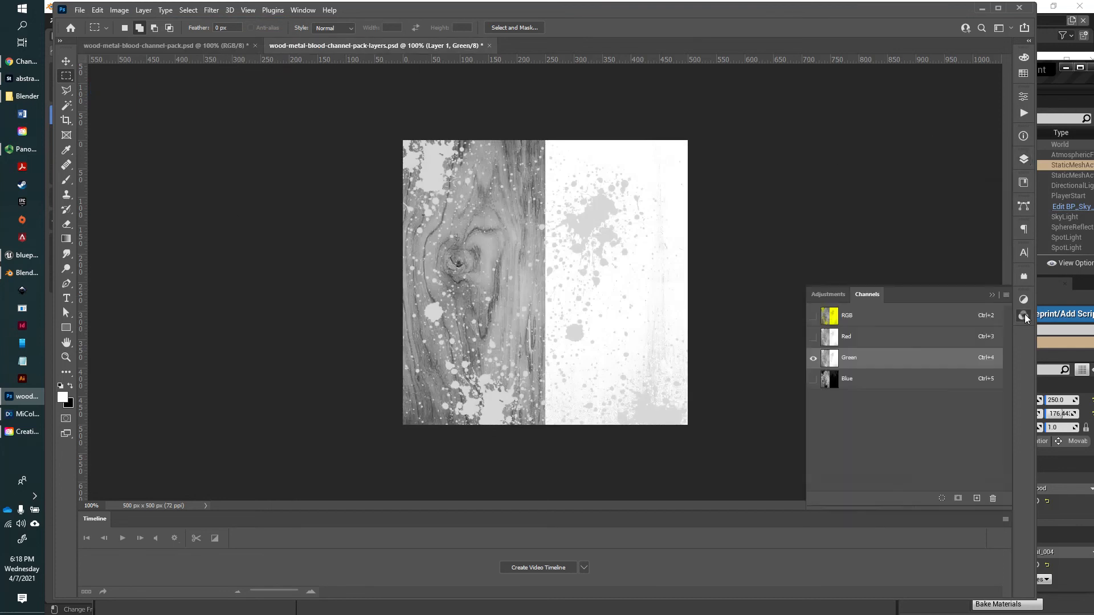
left_click(873, 338)
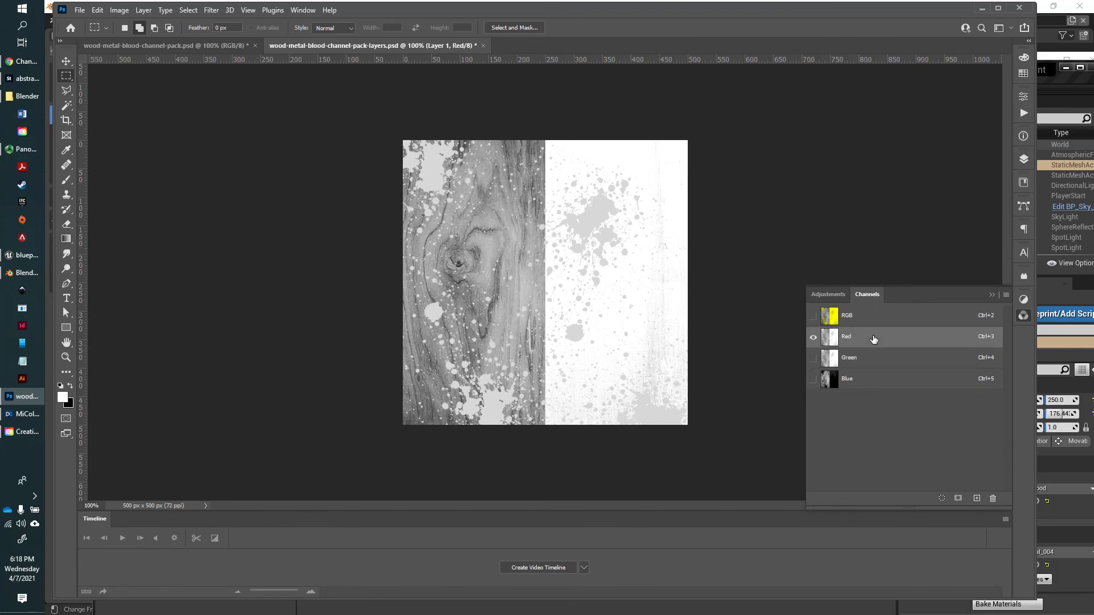
left_click(99, 10)
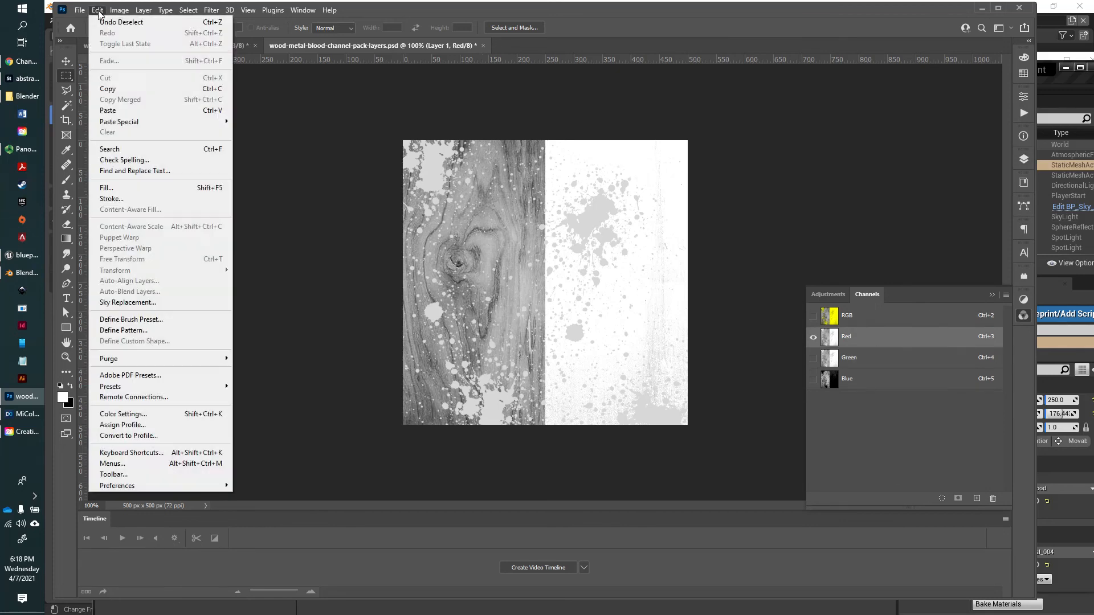
left_click(105, 115)
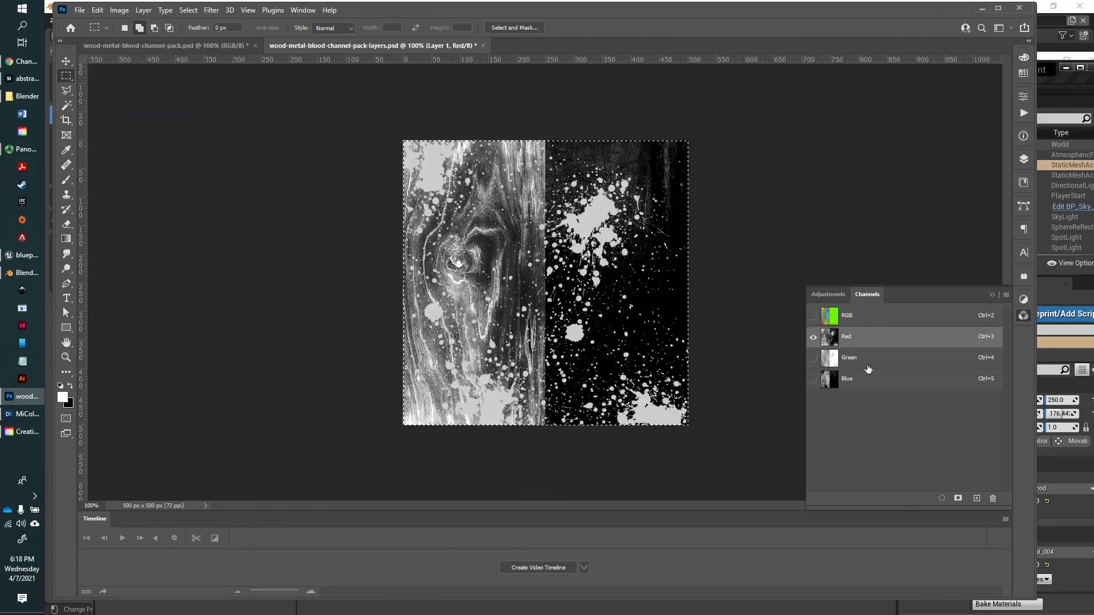
key("ctrl+d")
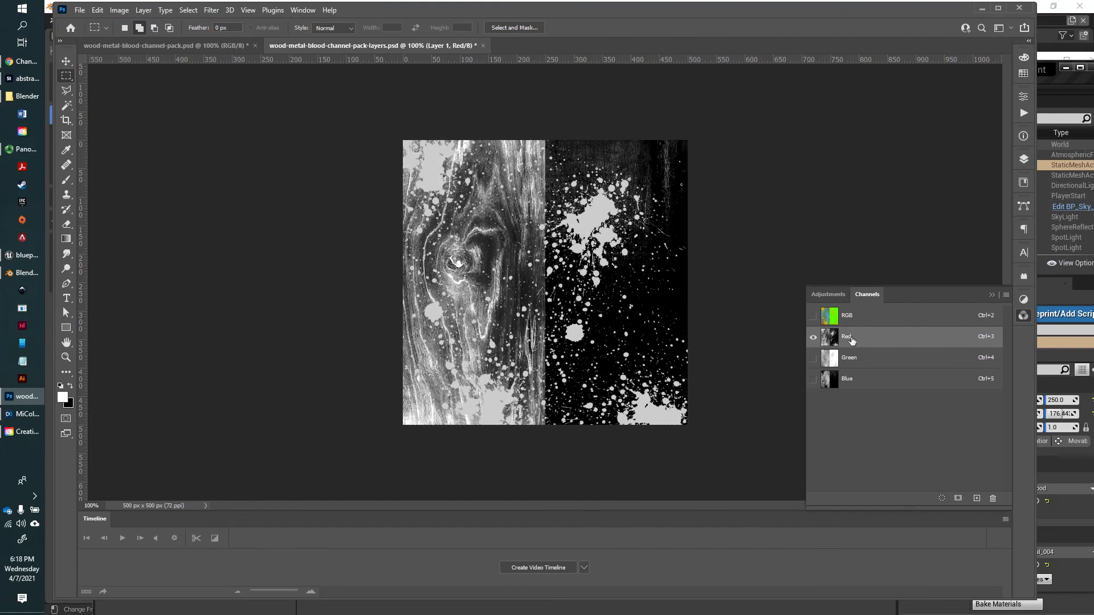
Step: Display the combined RGB channels and quick-export the image as a PNG named wood-metal-blood-channel-pack in the Blender folder
left_click(850, 358)
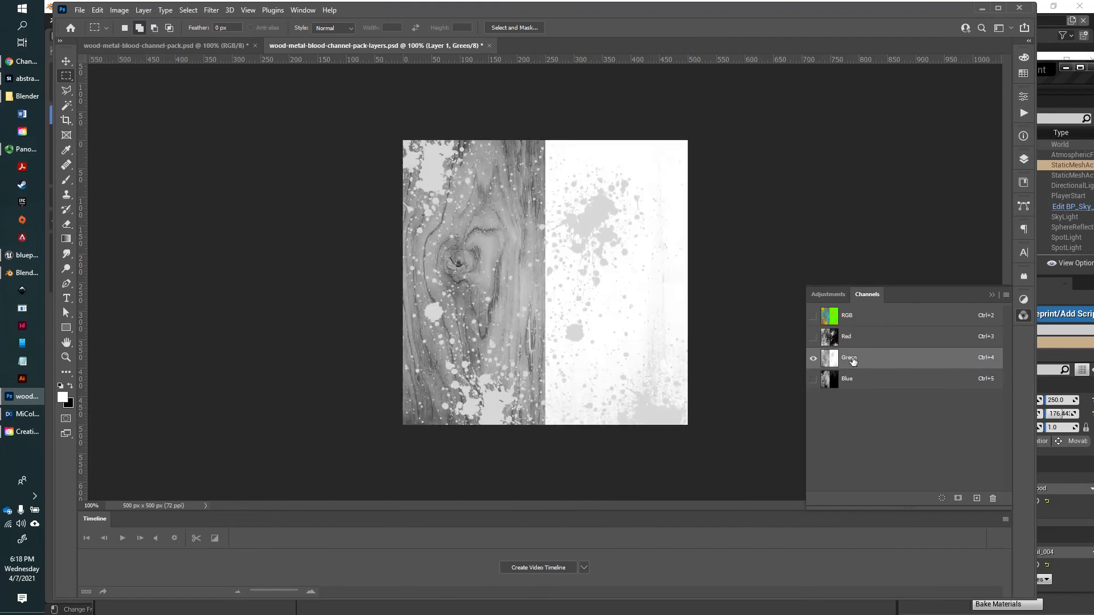
left_click(863, 381)
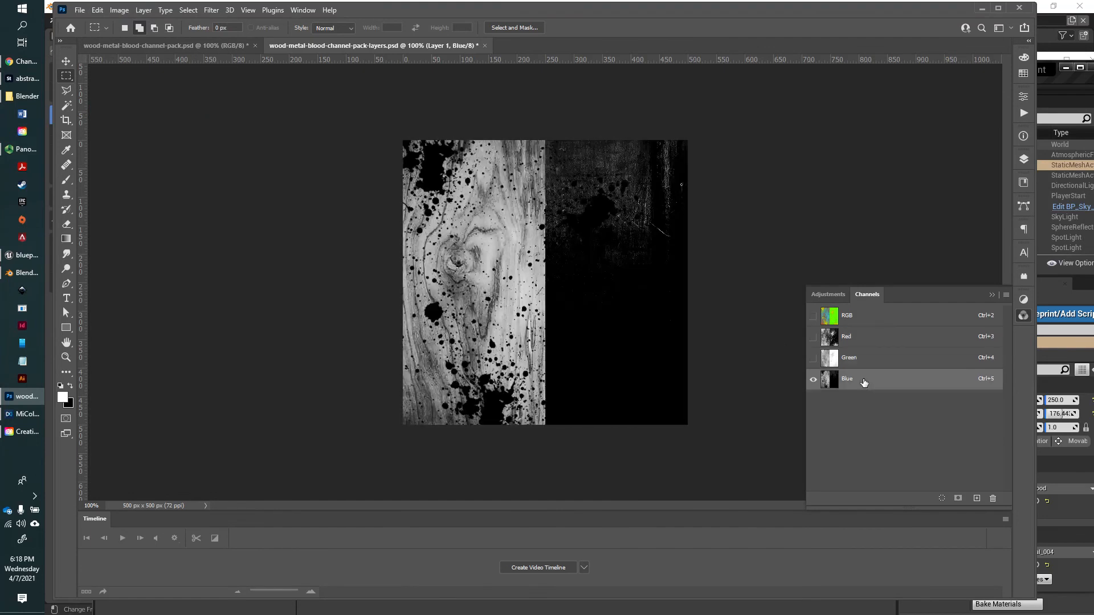
left_click(859, 317)
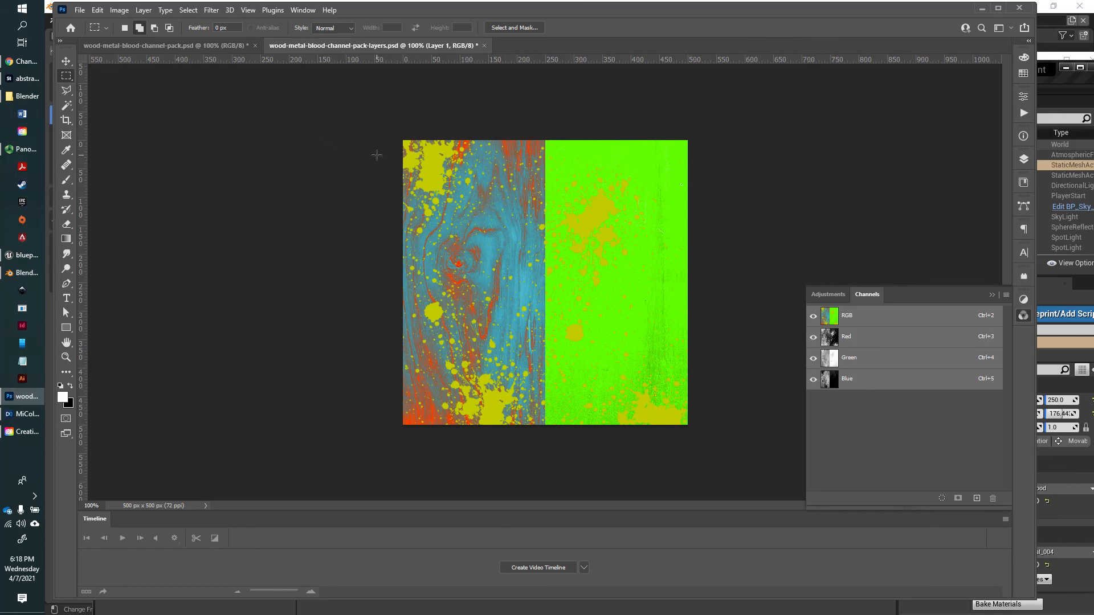
left_click(79, 10)
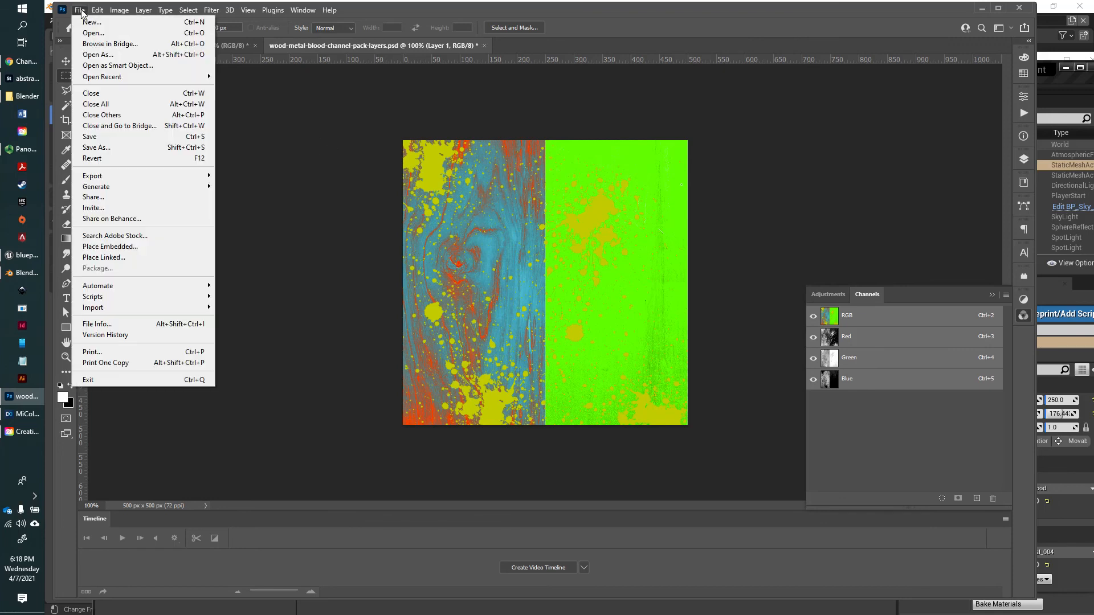
mouse_move(105, 178)
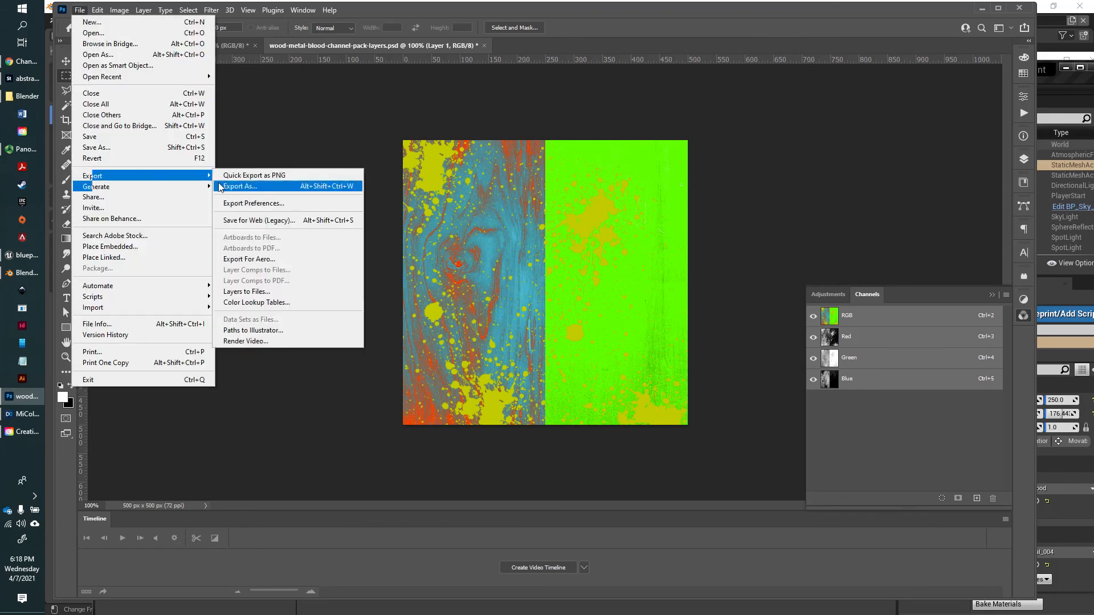
left_click(252, 179)
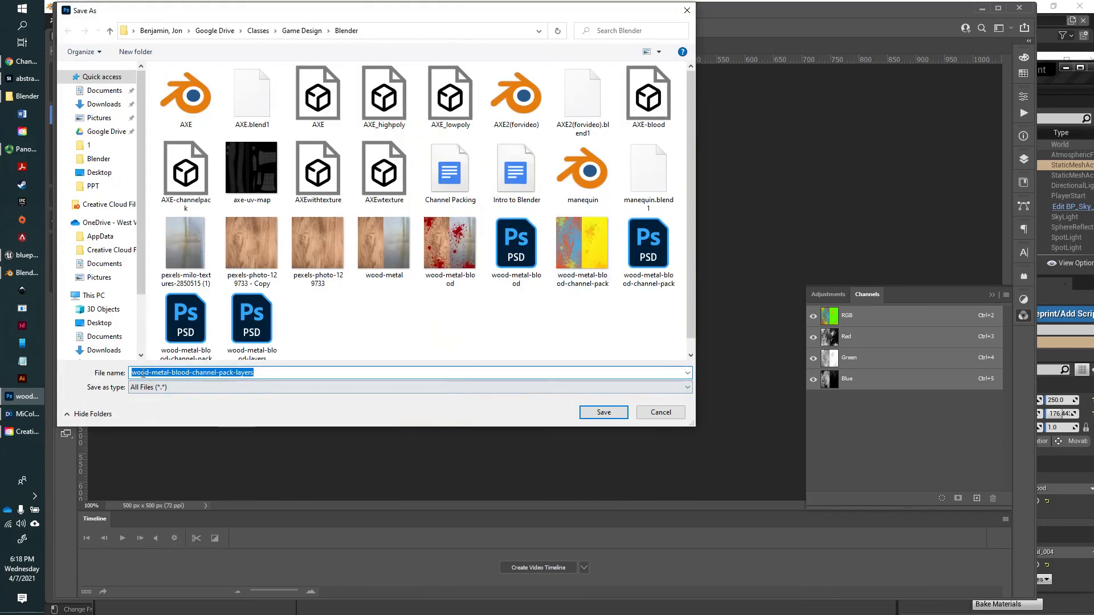
left_click(262, 376)
left_click_drag(257, 377, 236, 376)
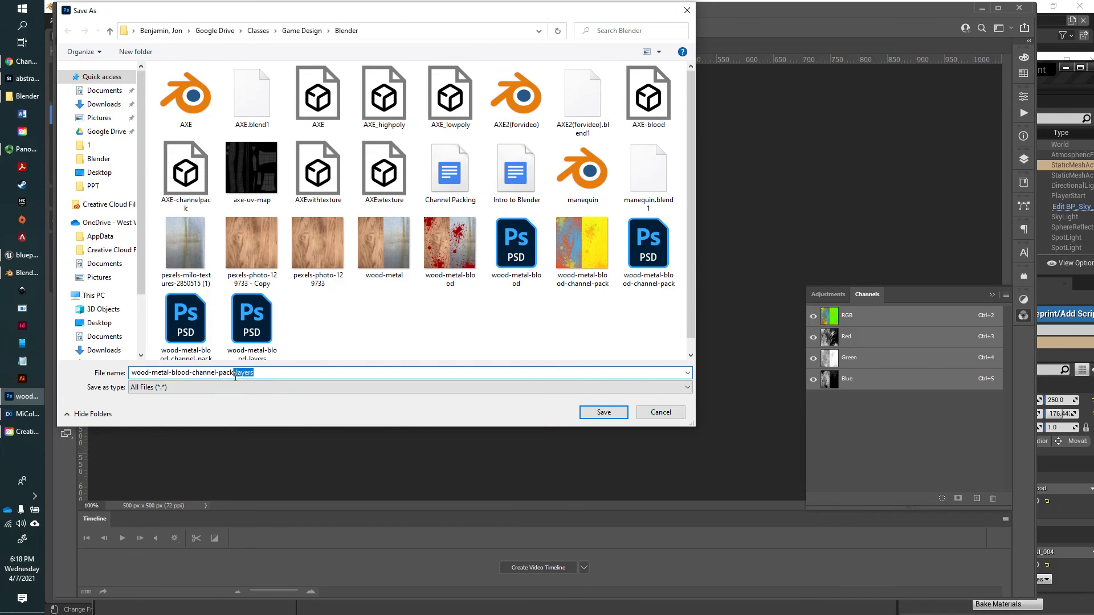
key("BackSpace")
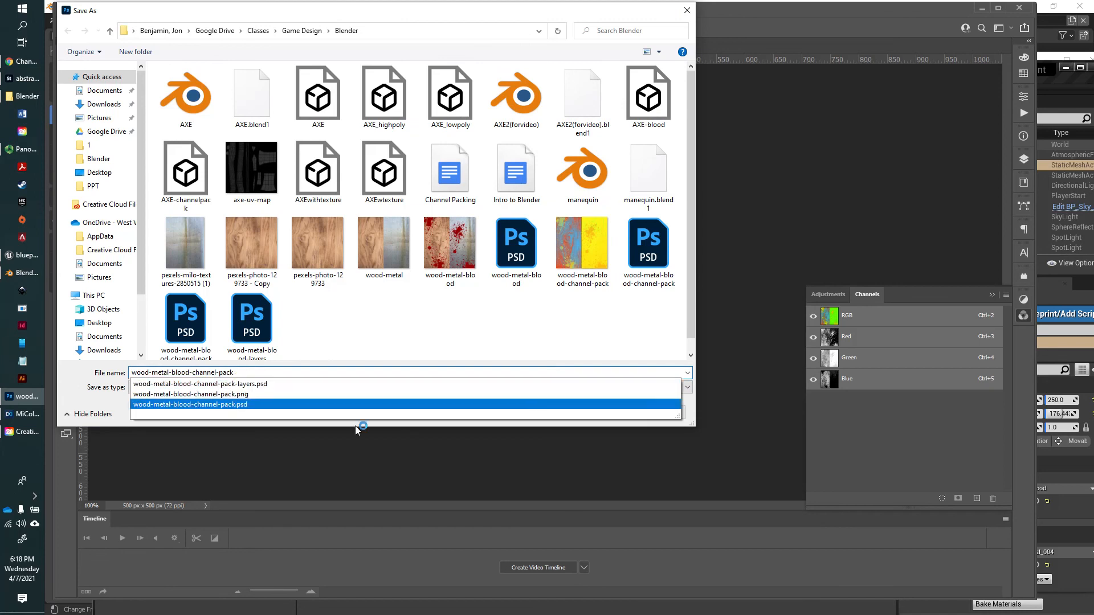
left_click(288, 383)
left_click(601, 413)
left_click(604, 314)
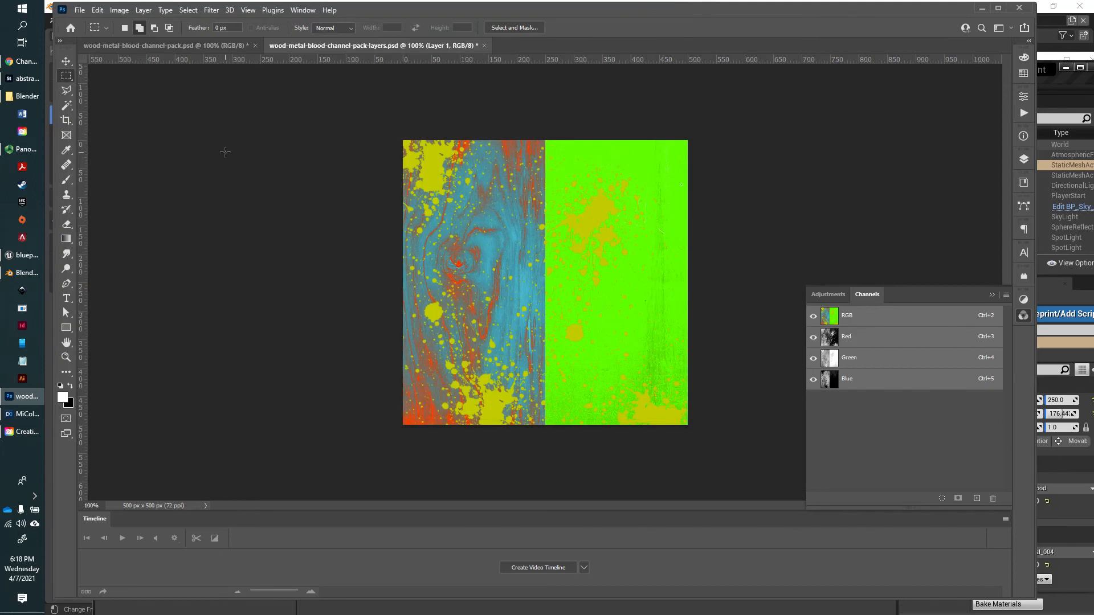
Step: Switch to Unreal Editor and open Material_004 from the MyContent folder in the material editor
left_click(28, 256)
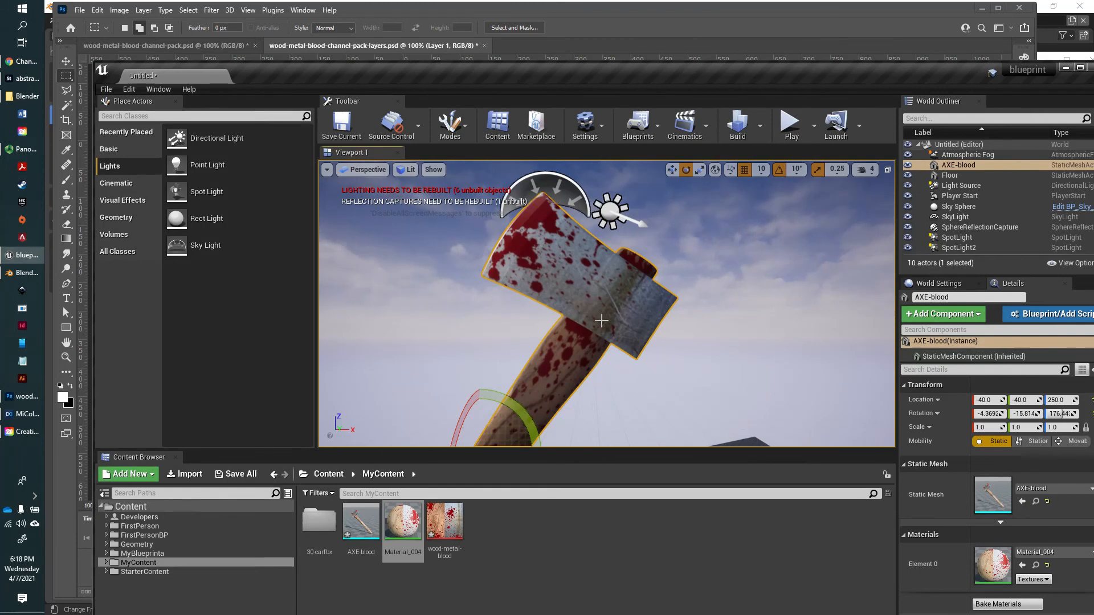
scroll(503, 358, "down", 6)
mouse_move(479, 385)
left_mouse_down()
mouse_move(570, 415)
mouse_move(468, 404)
mouse_move(478, 393)
left_mouse_up()
scroll(465, 390, "up", 2)
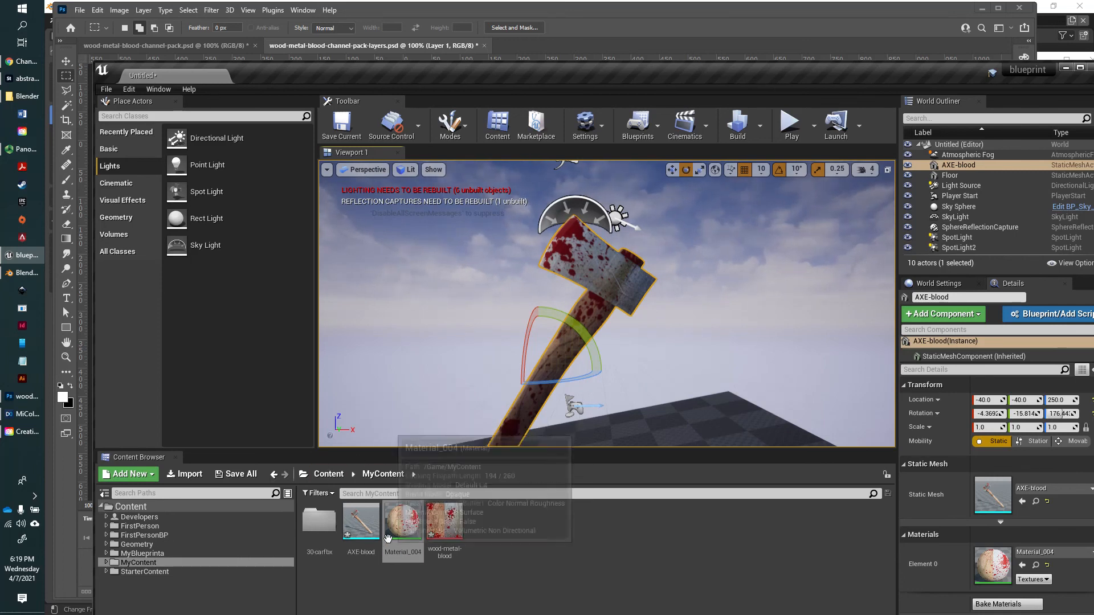
double_click(395, 520)
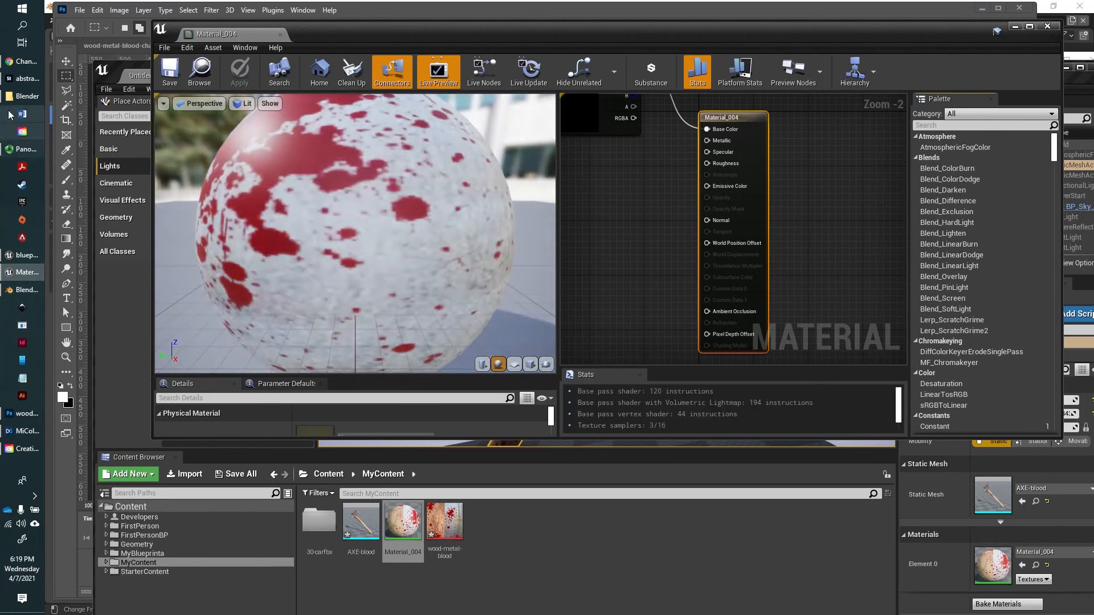
Step: Import the wood-metal-blood-channel-pack PNG from the Blender folder into Unreal's MyContent folder
left_click(21, 95)
left_click_drag(640, 66, 876, 72)
scroll(842, 298, "down", 1)
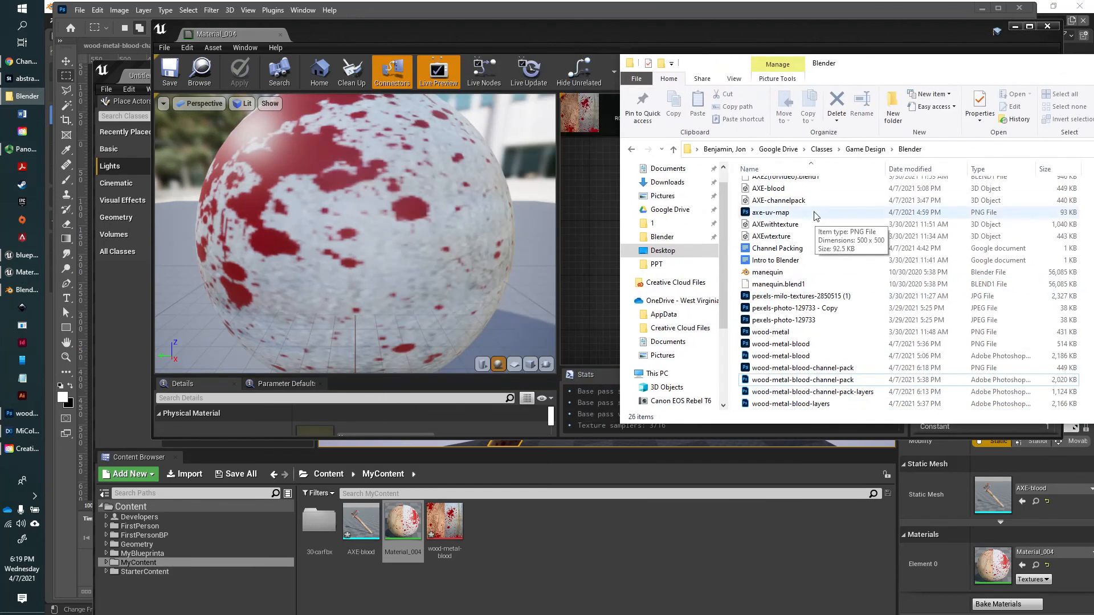
left_click(803, 369)
left_click_drag(885, 68, 521, 68)
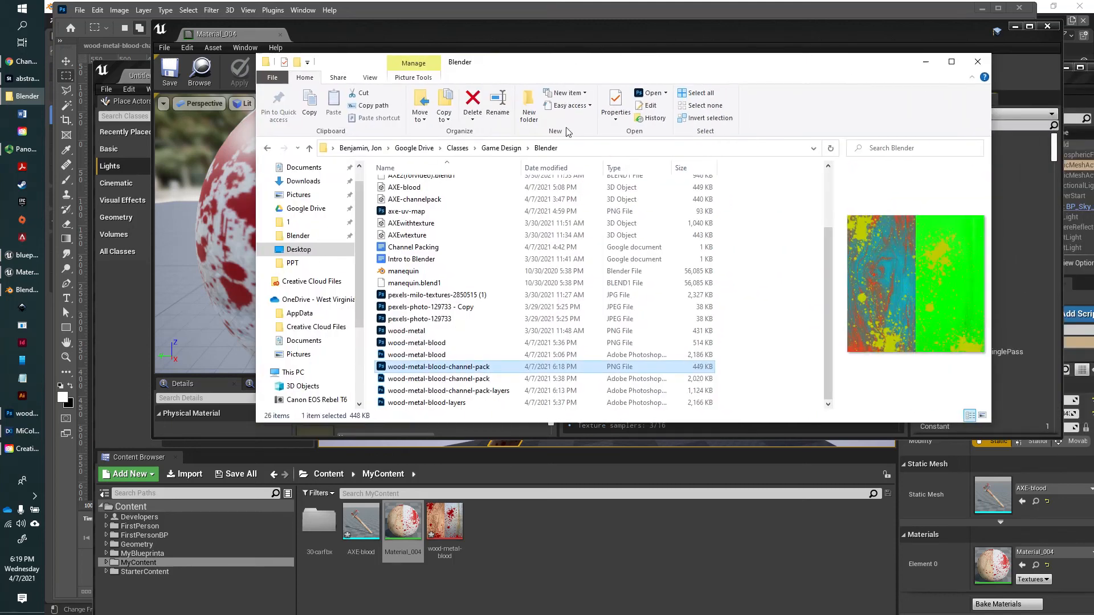
left_click_drag(617, 68, 711, 50)
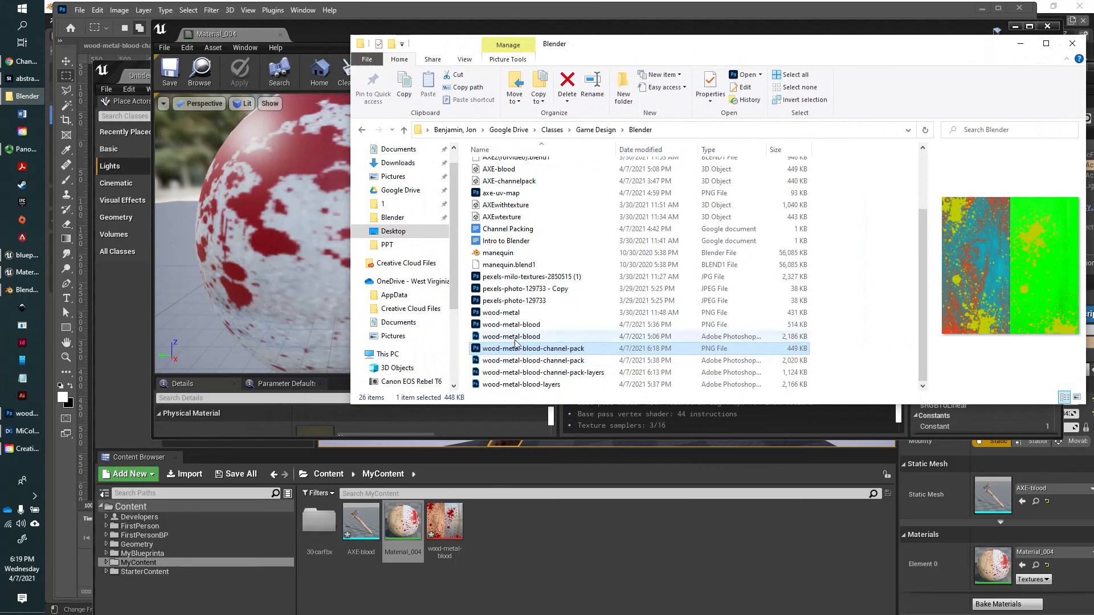
left_click_drag(506, 441, 501, 550)
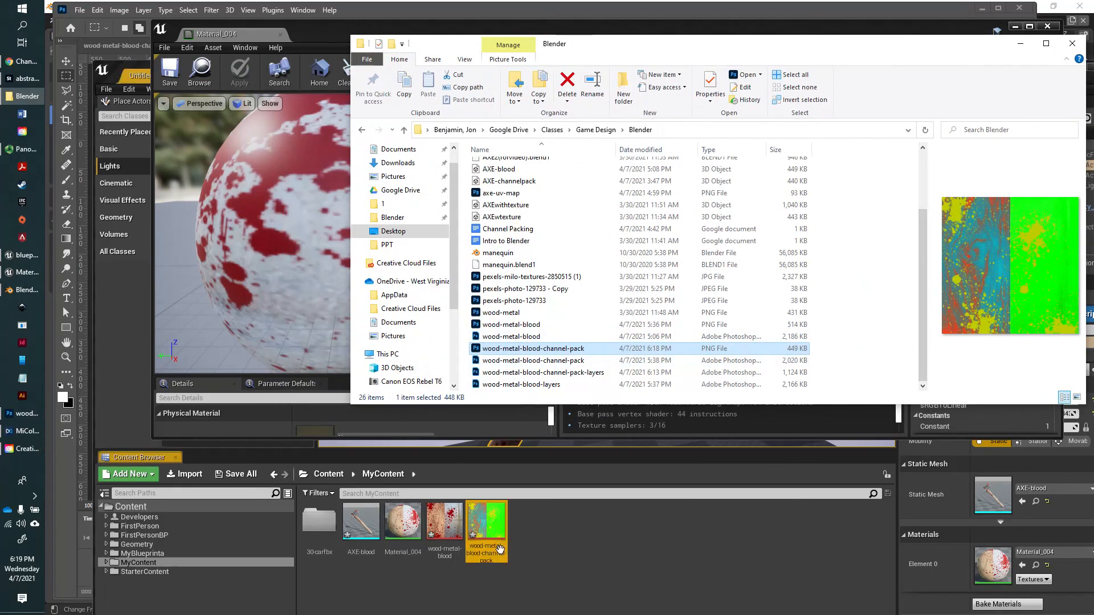
left_click(598, 583)
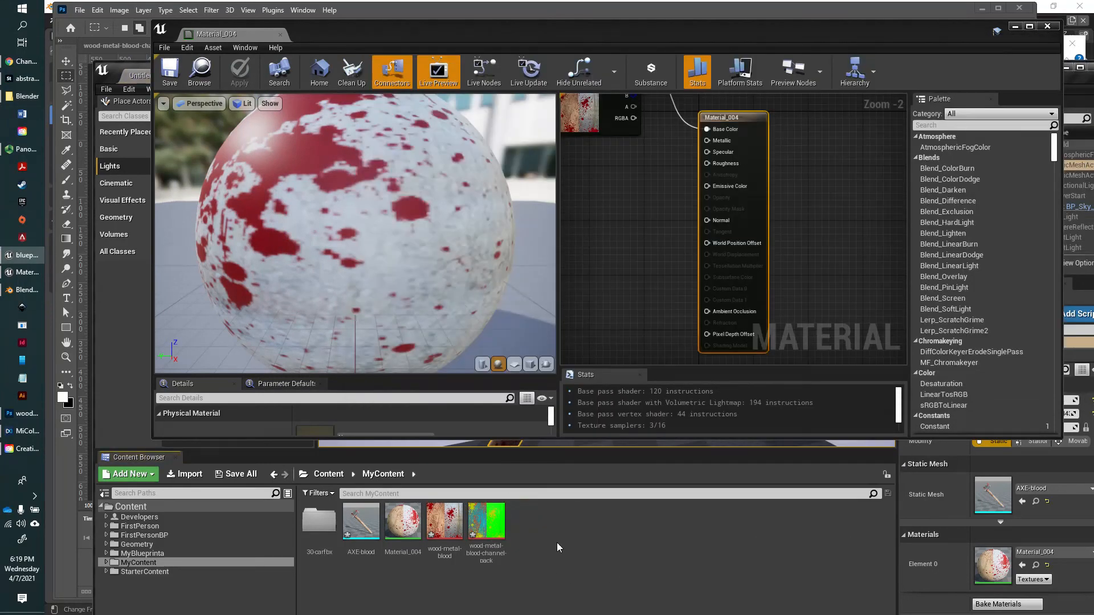
Step: Add the wood-metal-blood-channel-pack texture to the Material_004 graph as a Texture Sample and enlarge the material editor window
left_click_drag(487, 527, 612, 241)
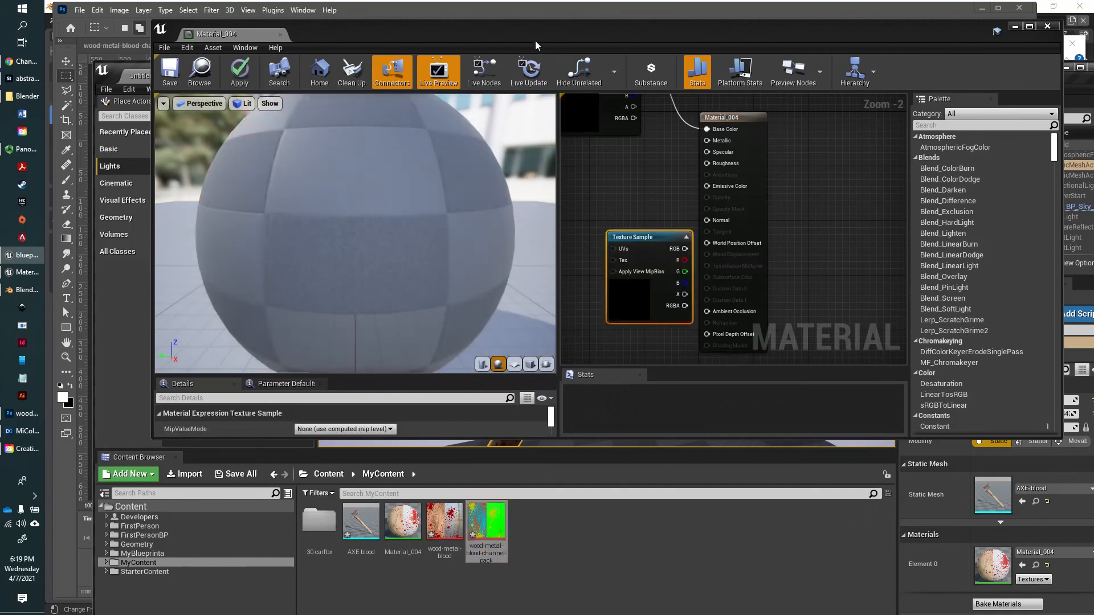
left_click_drag(478, 31, 409, 44)
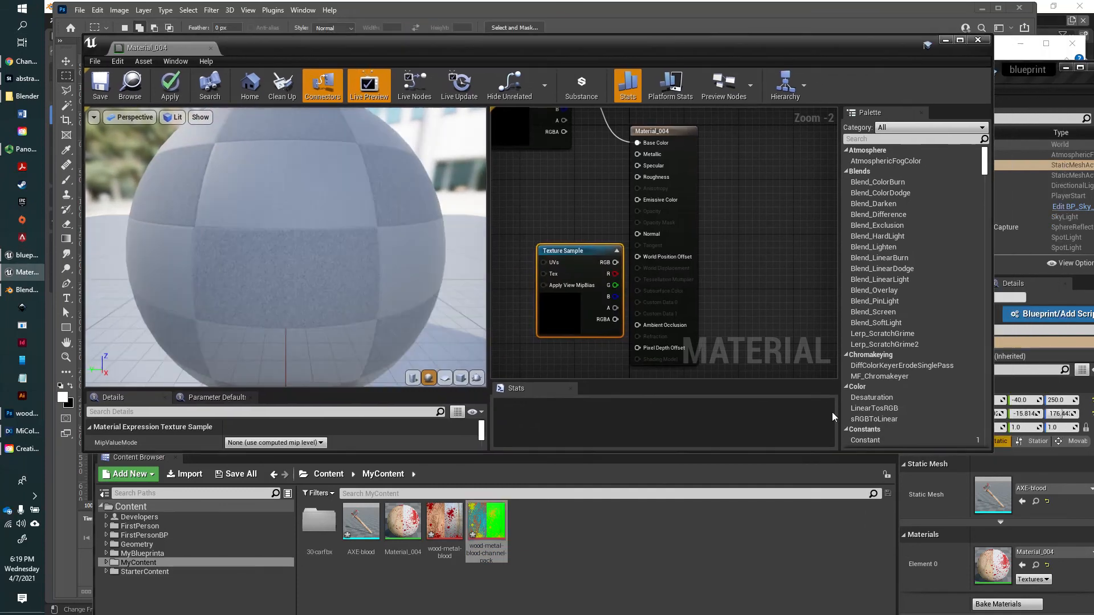
left_click_drag(827, 453, 827, 613)
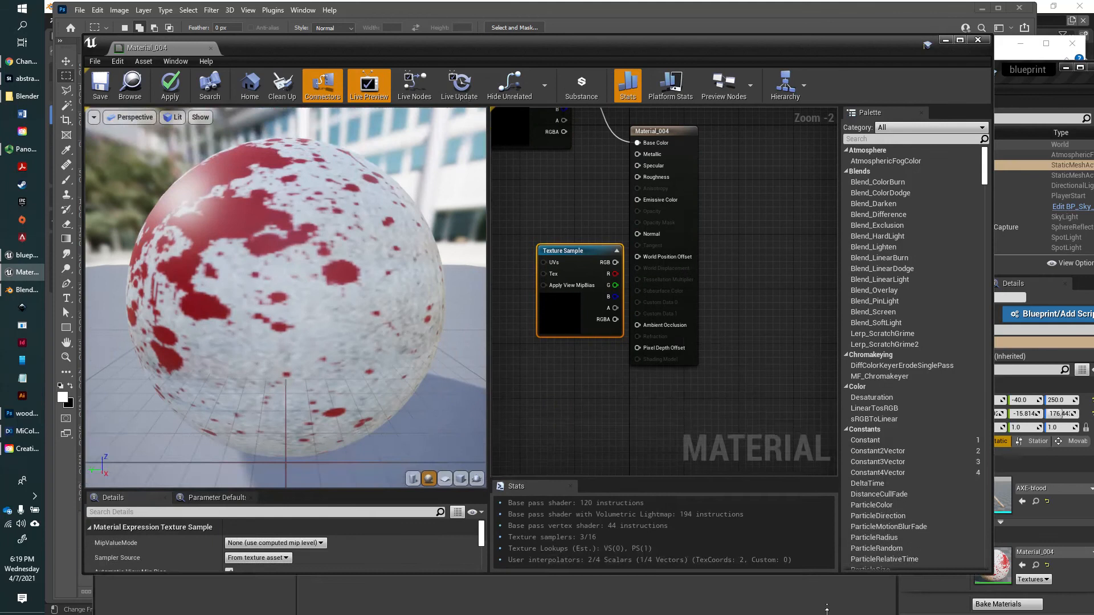
Step: Arrange the graph with the color texture beside the Material_004 node's upper inputs and the channel-pack texture lower down
left_click_drag(699, 107, 741, 120)
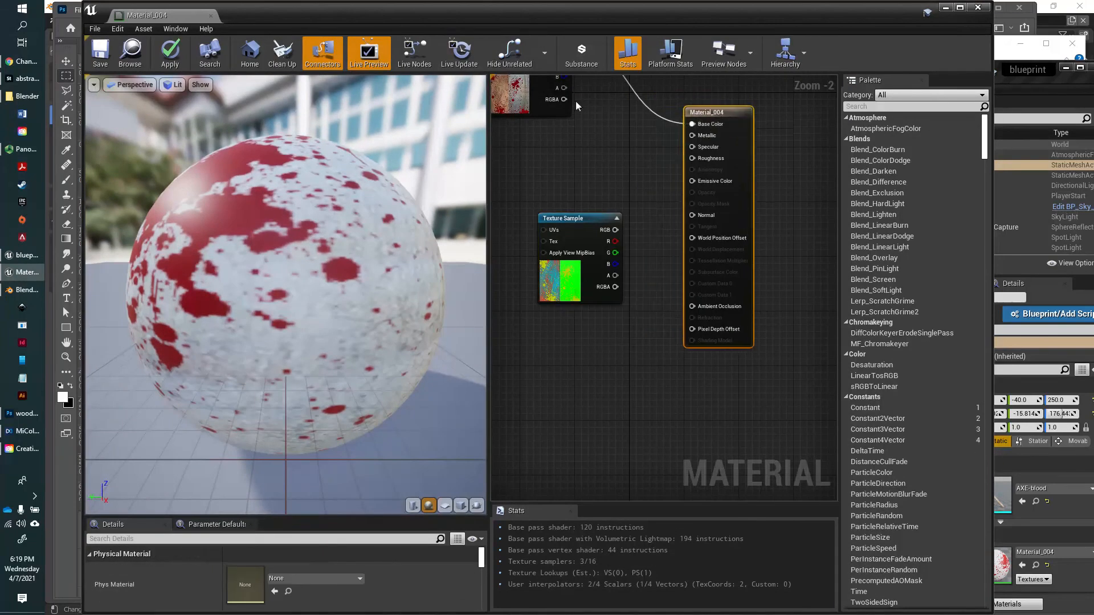
left_click_drag(545, 108, 596, 180)
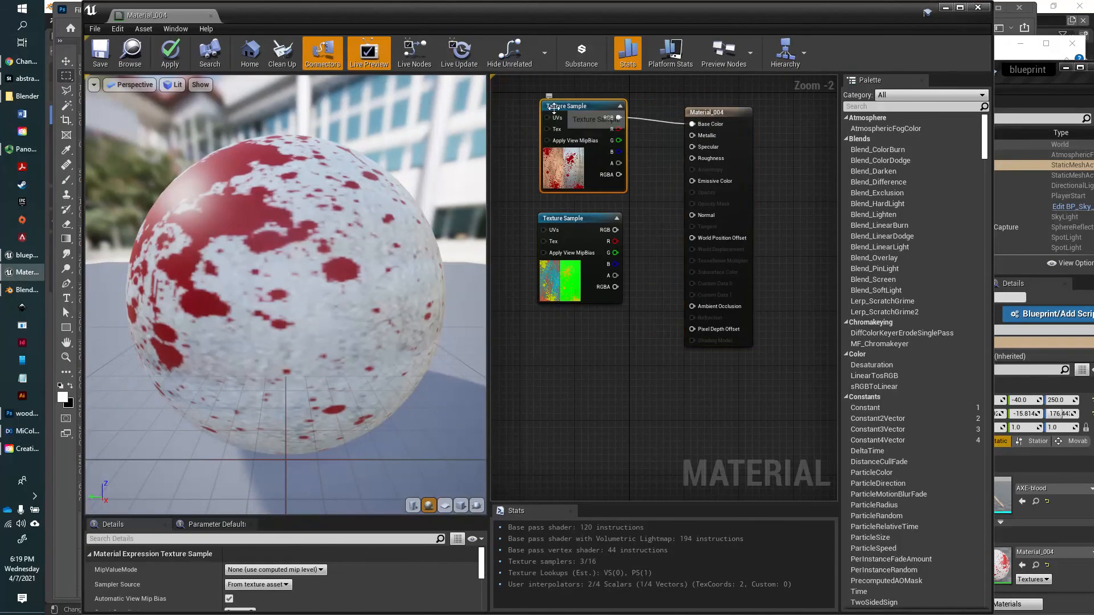
left_click_drag(587, 106, 600, 104)
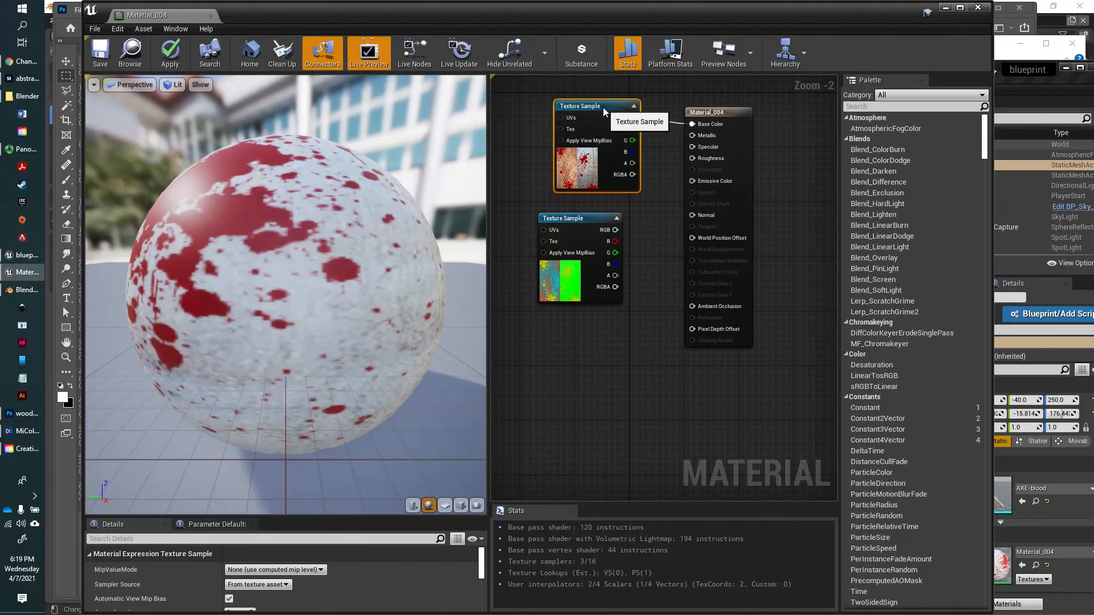
left_click_drag(586, 219, 574, 274)
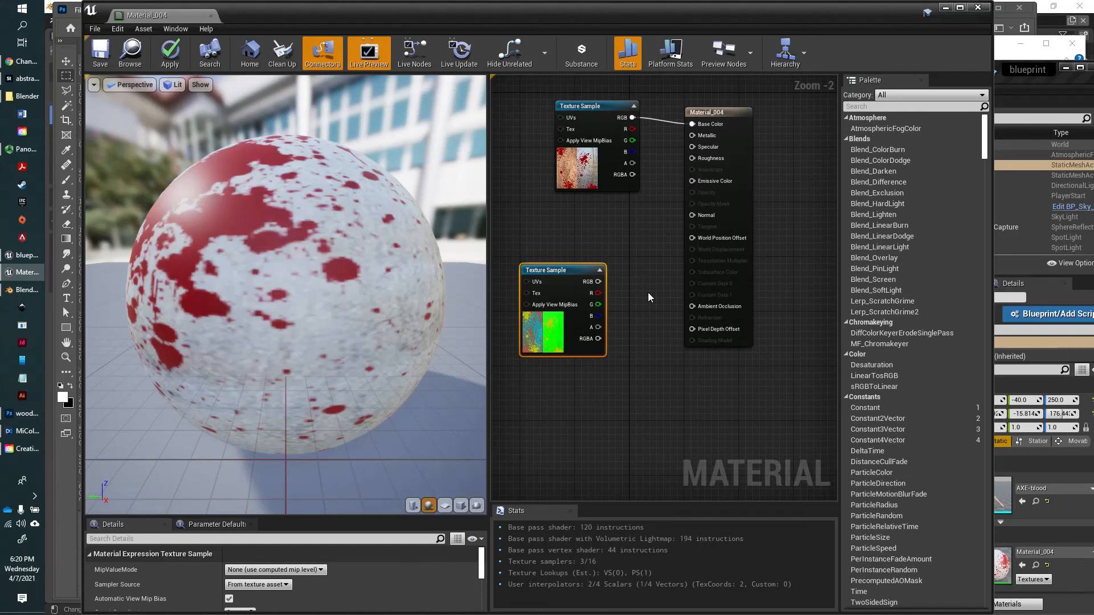
Step: Connect the channel-pack texture's R output to Ambient Occlusion, G to Metallic and B to Roughness
left_click_drag(598, 292, 692, 307)
left_click_drag(597, 304, 692, 135)
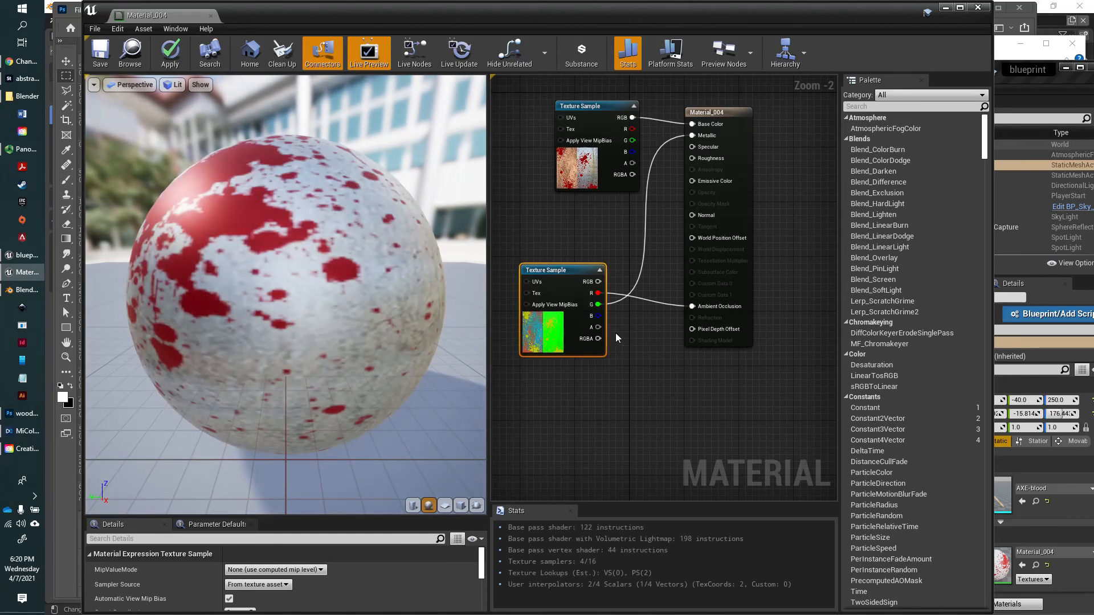
left_click_drag(598, 315, 689, 158)
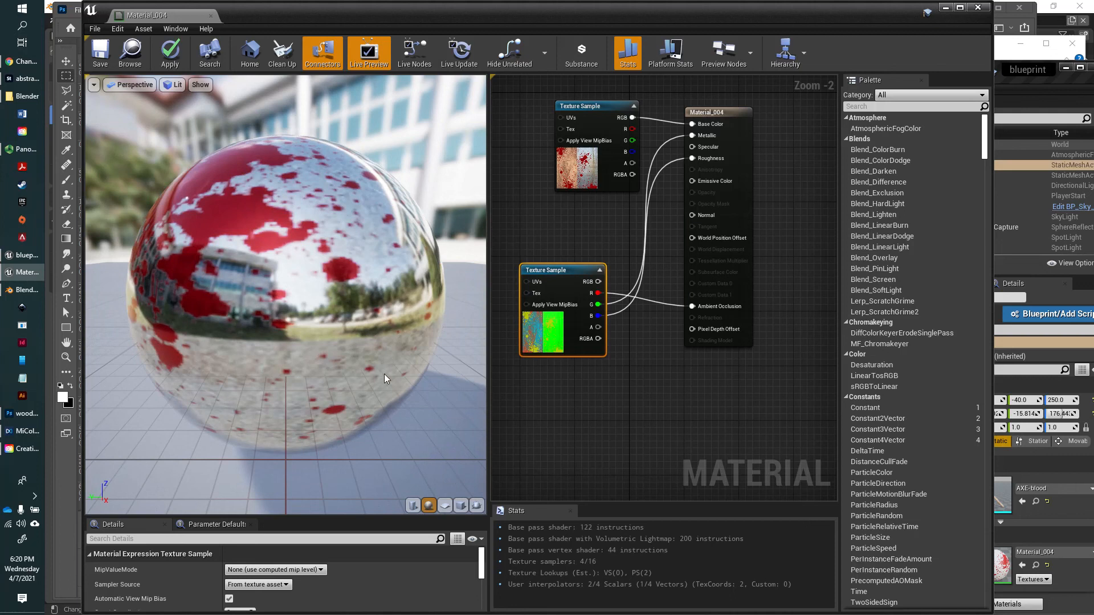
Step: Check the reflections on the preview sphere from farther away, apply the material changes and close the material editor
scroll(384, 374, "down", 5)
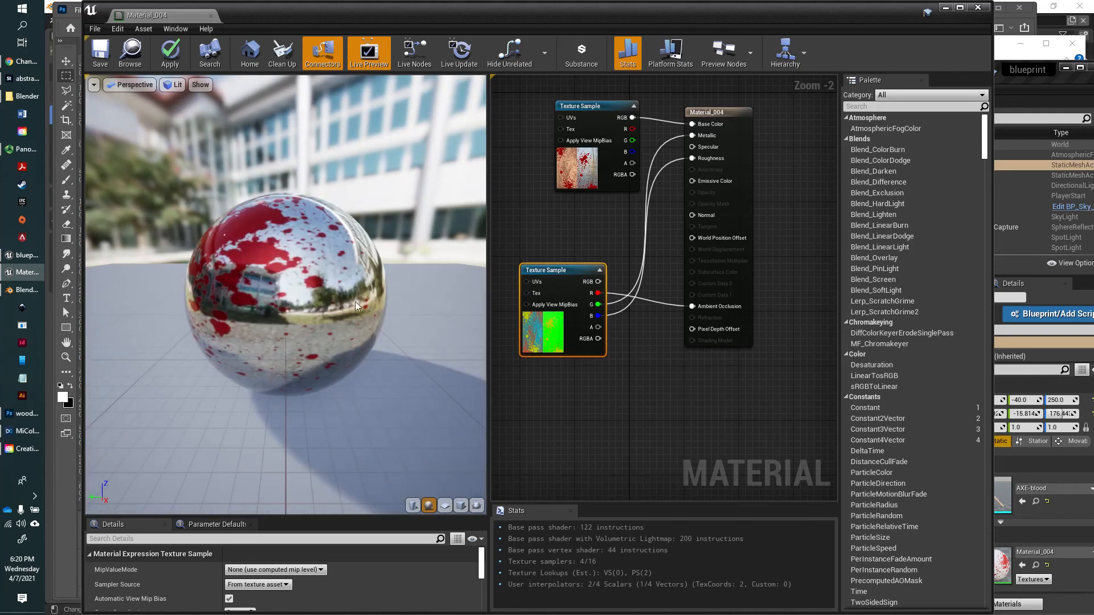
scroll(353, 292, "down", 3)
left_click_drag(353, 292, 328, 289)
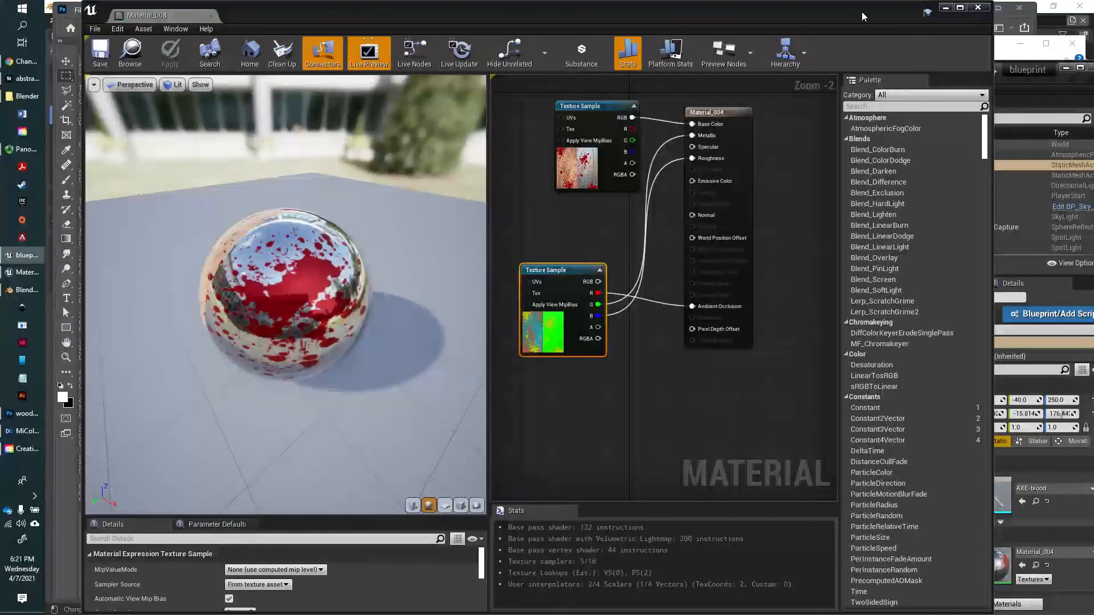
left_click_drag(862, 17, 904, 54)
left_click(1020, 46)
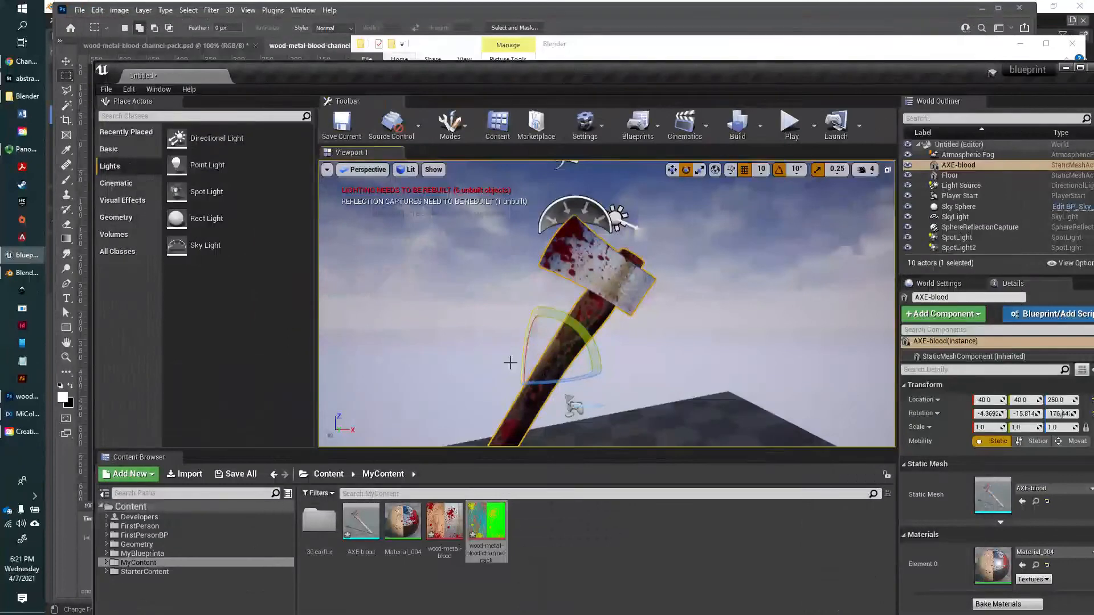
Step: Rotate AXE-blood while viewing it from its opposite side to examine how light plays across the metal head and wooden handle
mouse_move(472, 376)
left_mouse_down()
mouse_move(527, 372)
mouse_move(472, 376)
left_mouse_up()
scroll(462, 365, "up", 6)
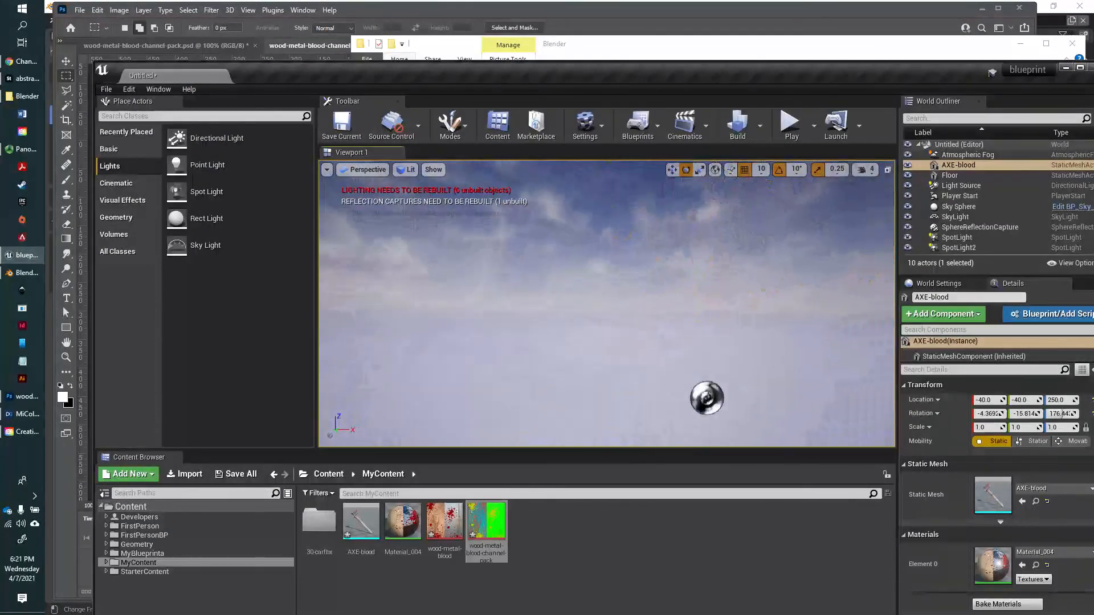
scroll(462, 347, "down", 6)
left_click_drag(431, 335, 409, 309)
left_click_drag(576, 399, 591, 424)
left_click_drag(590, 336, 612, 372)
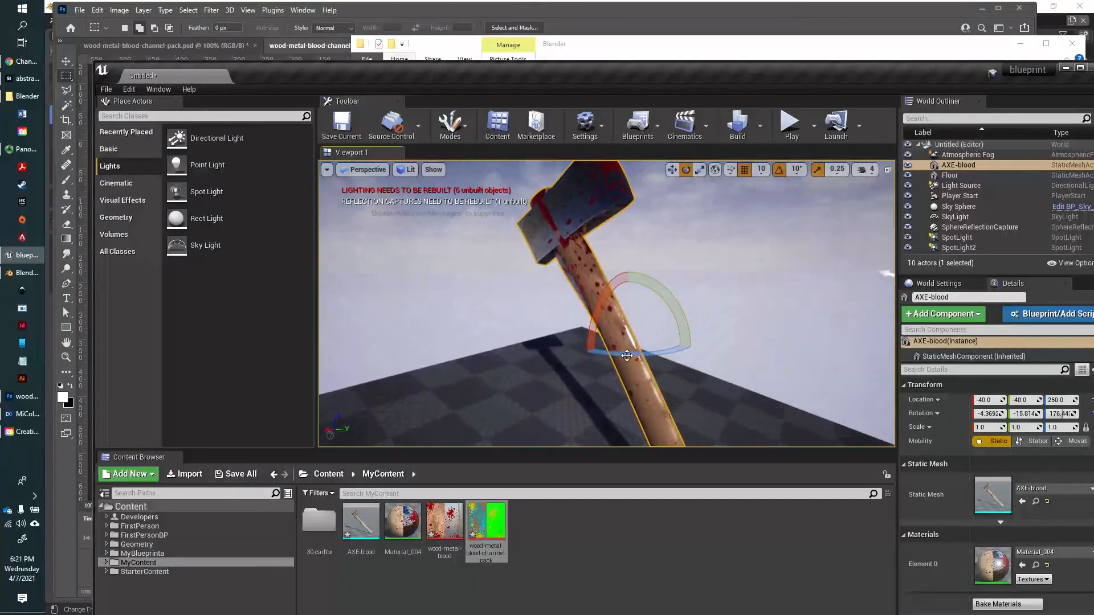
mouse_move(577, 331)
left_mouse_down()
mouse_move(593, 279)
mouse_move(572, 342)
left_mouse_up()
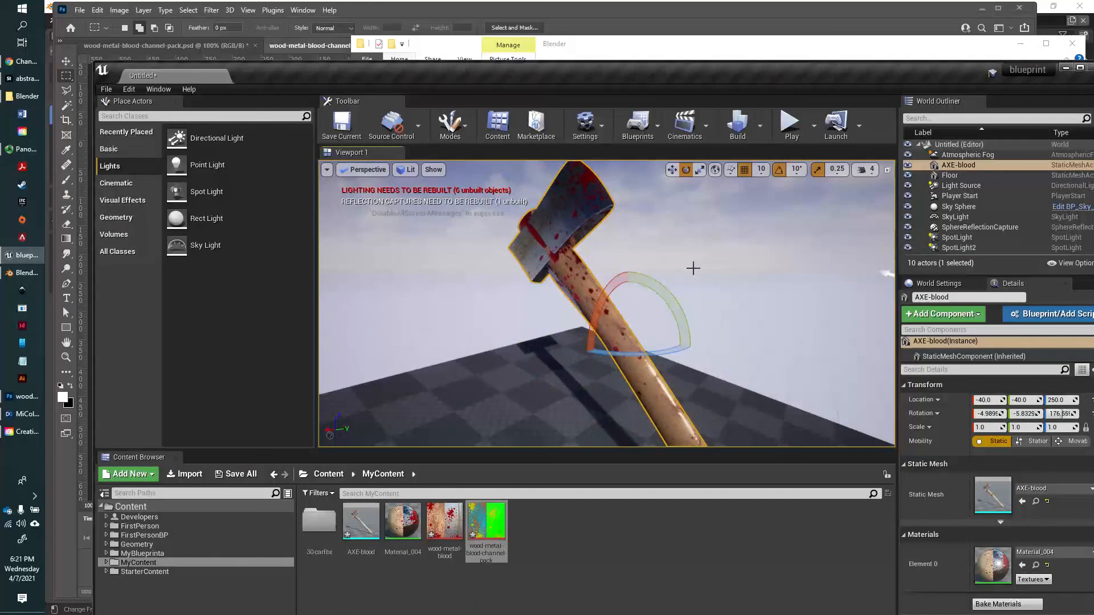
left_click_drag(619, 284, 611, 257)
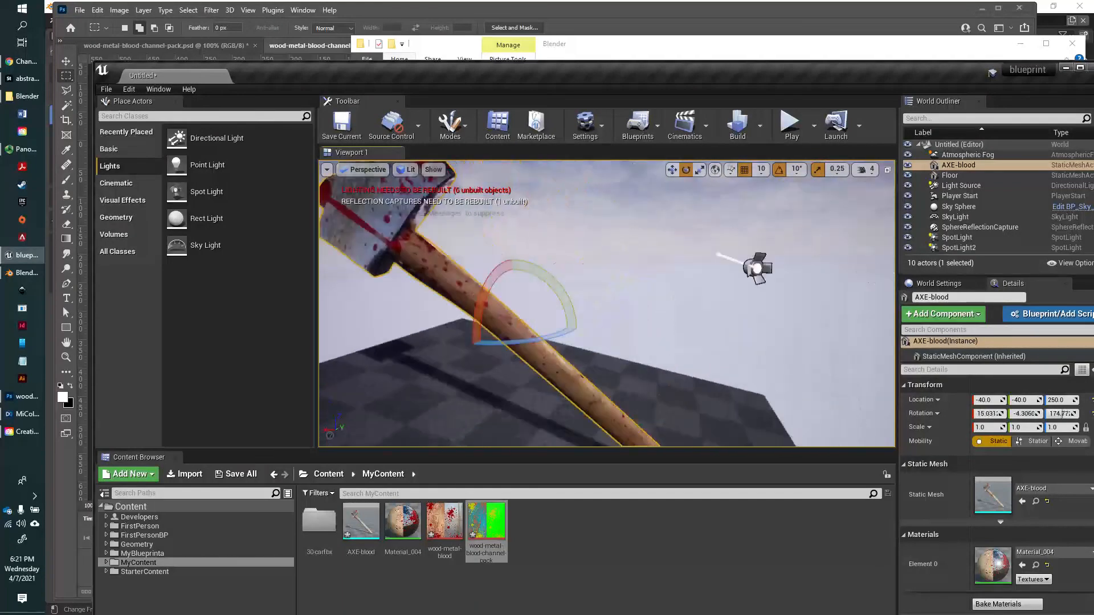
Step: Rotate AXE-blood until it stands nearly upright with the side of its head facing the view
left_click_drag(626, 365, 689, 324)
left_click_drag(720, 361, 744, 344)
scroll(745, 344, "down", 5)
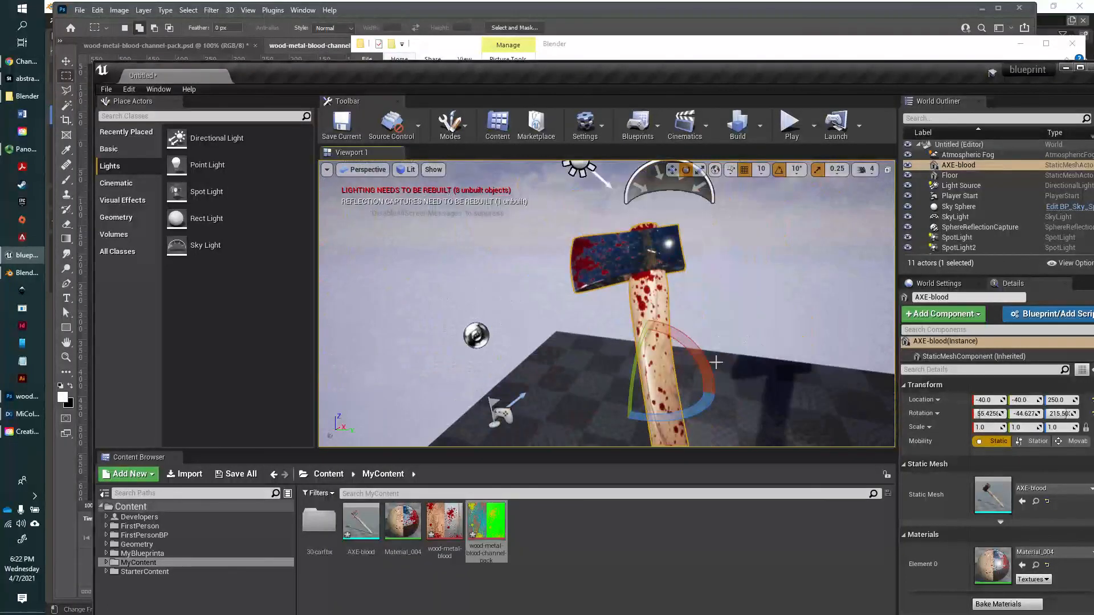
left_click_drag(675, 332, 665, 305)
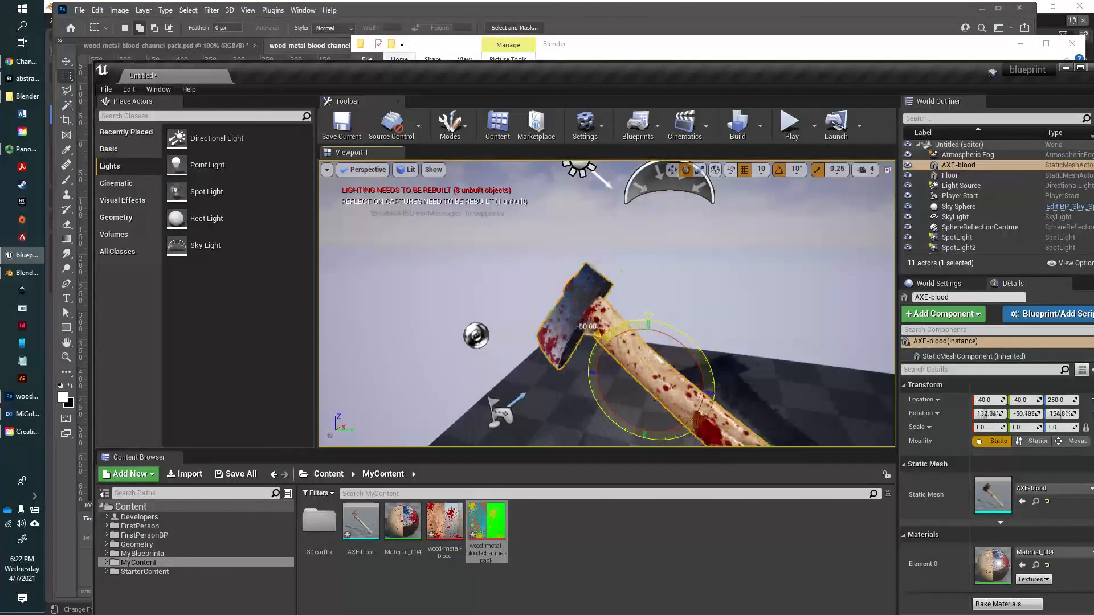
left_click_drag(581, 337, 587, 327)
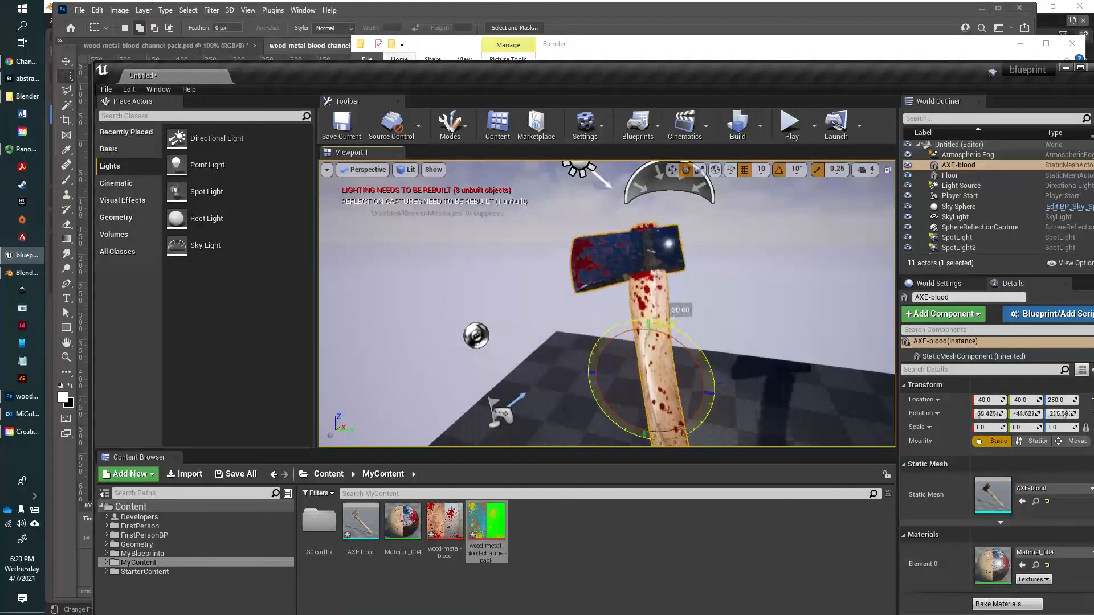
Step: Turn AXE-blood around its axes above the floor to inspect the blood, metal and wood, leaving the head tilted toward the view
mouse_move(692, 325)
left_mouse_down()
mouse_move(661, 310)
mouse_move(694, 320)
left_mouse_up()
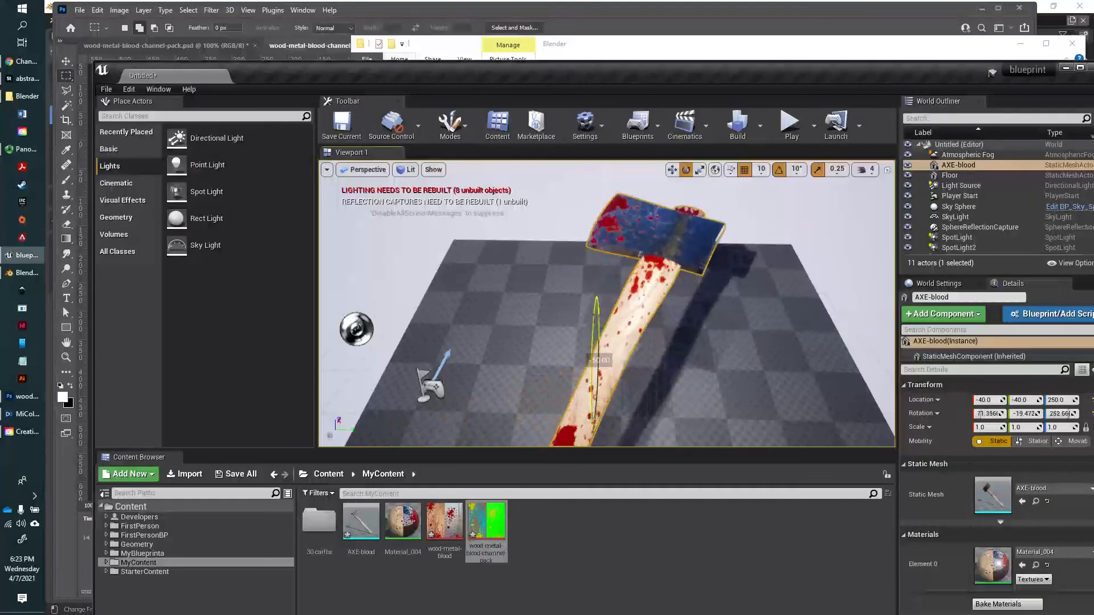
left_click_drag(599, 359, 593, 387)
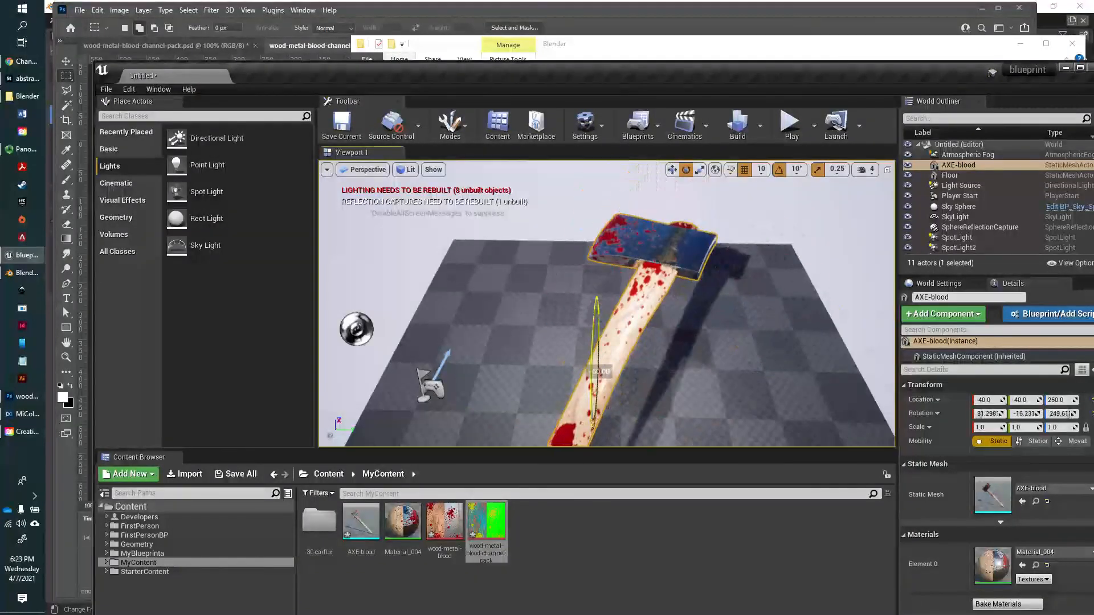
left_click_drag(590, 331, 596, 282)
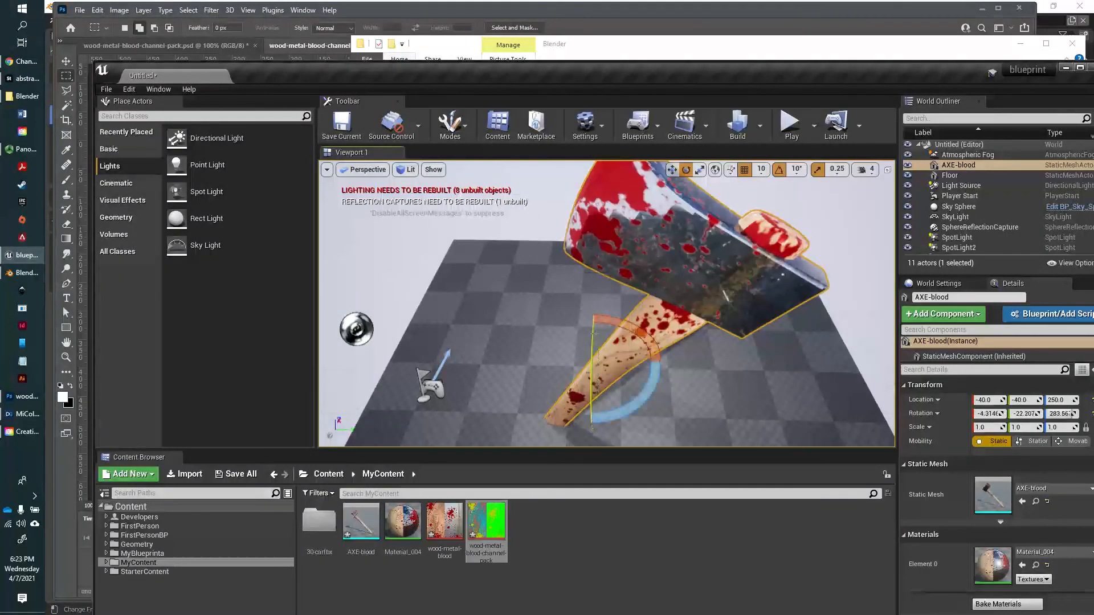
mouse_move(632, 404)
left_mouse_down()
mouse_move(505, 405)
mouse_move(616, 405)
left_mouse_up()
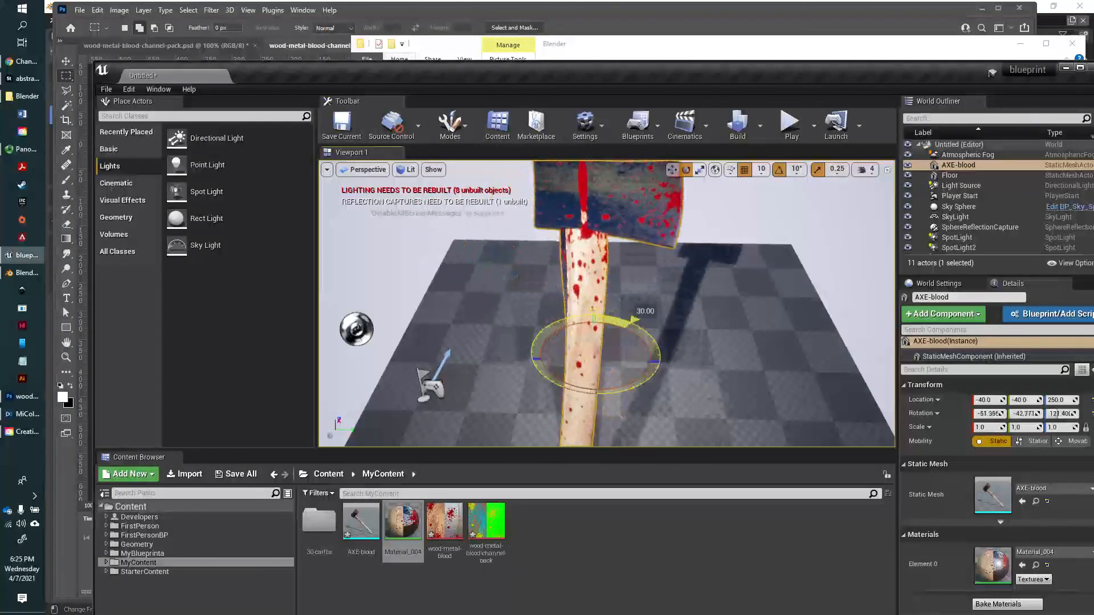
left_click_drag(658, 388, 695, 390)
left_click_drag(589, 360, 610, 415)
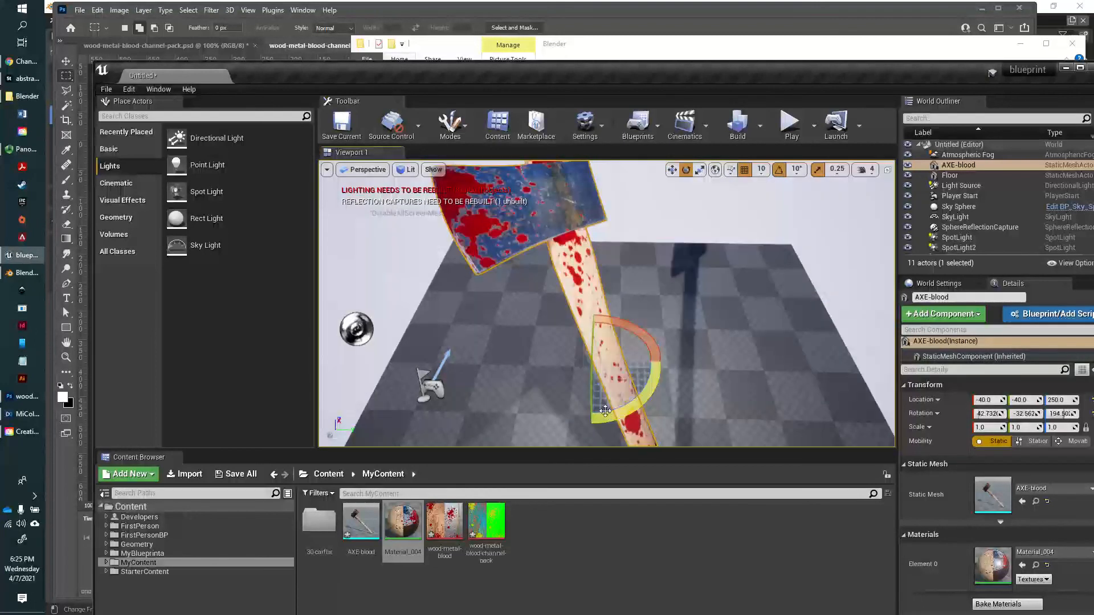
Step: Reopen Material_004 to review how the channel-pack outputs connect to its material inputs, and close the editor
double_click(402, 539)
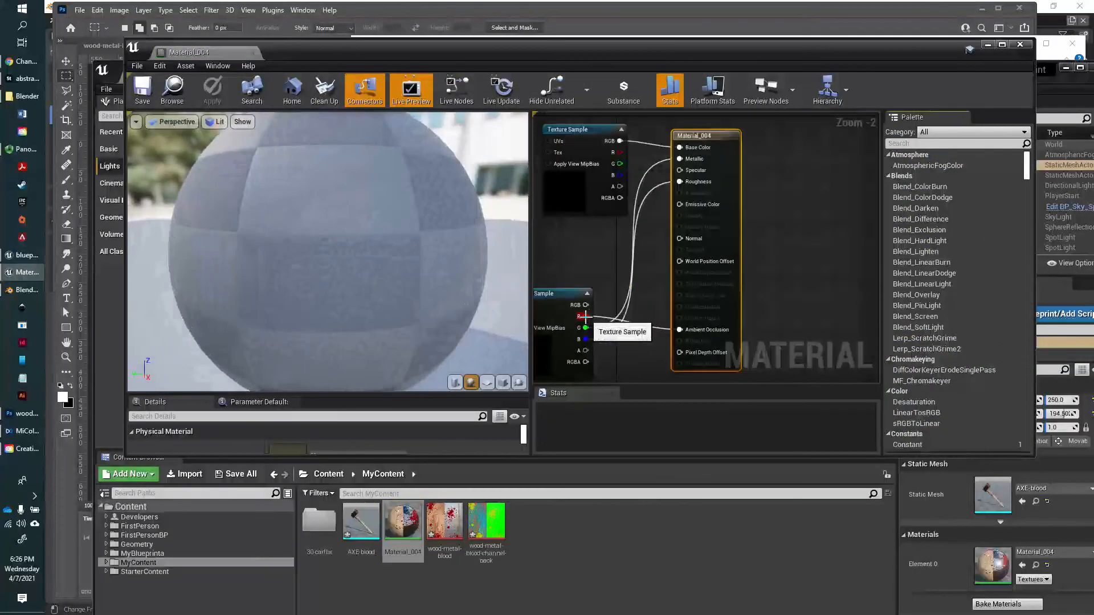
left_click_drag(646, 360, 679, 351)
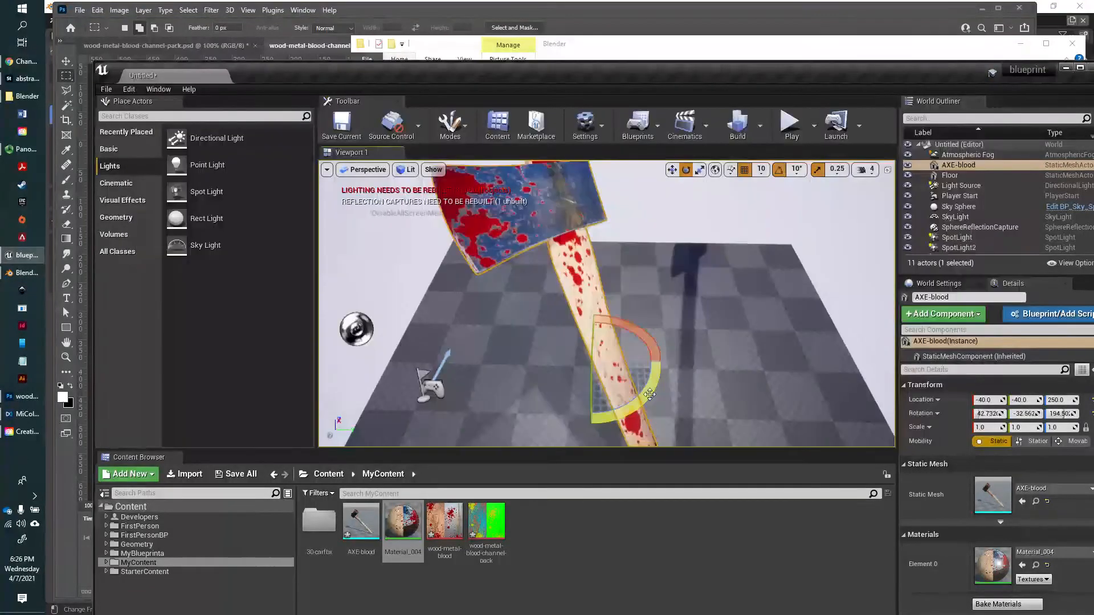
Step: Rotate AXE-blood through several further angles, leaving it upright and leaning slightly with the blade edge angled toward the view
left_click_drag(650, 365, 573, 389)
left_click_drag(615, 422, 678, 374)
left_click_drag(648, 340, 538, 340)
left_click_drag(643, 400, 592, 401)
left_click_drag(629, 327, 595, 319)
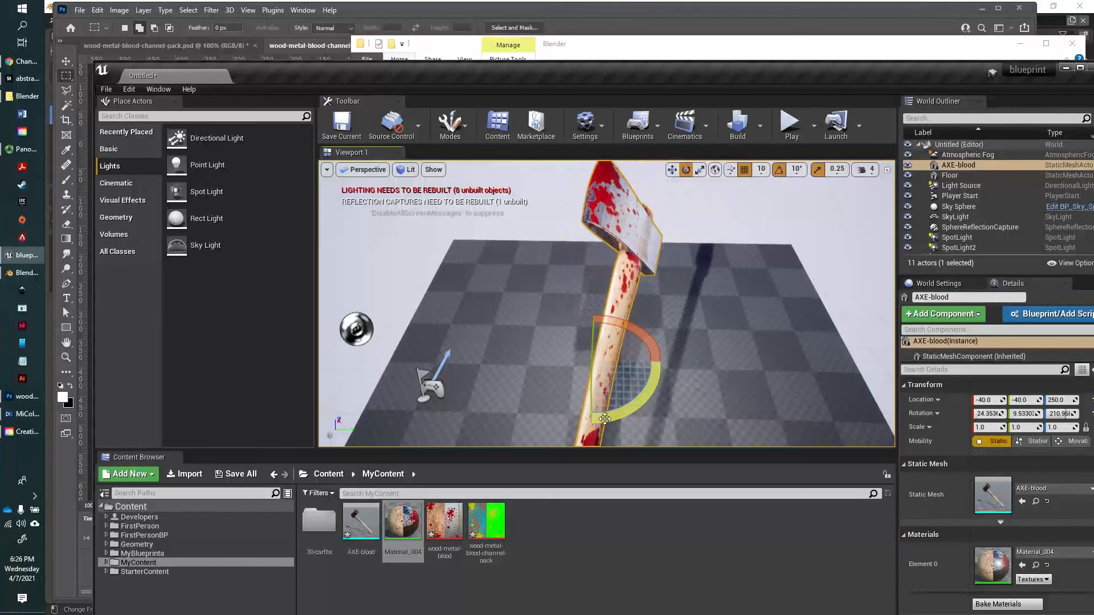